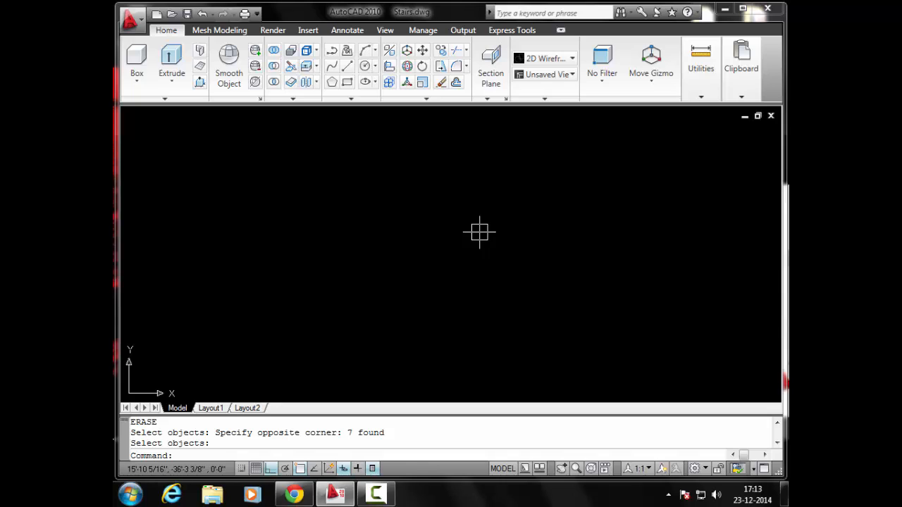
Step: Start a polyline with a 4' horizontal top side running right and an 18" side going straight down
key(Escape)
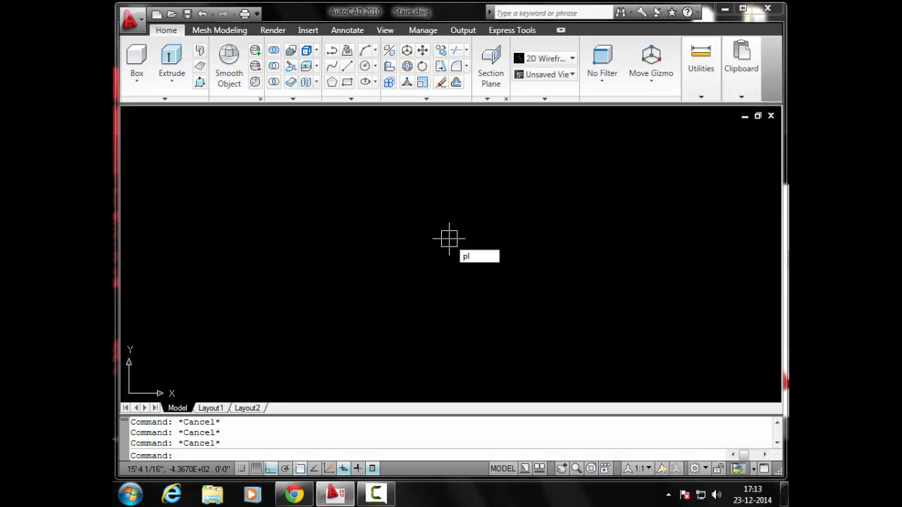
text(pl)
key(Return)
click(362, 227)
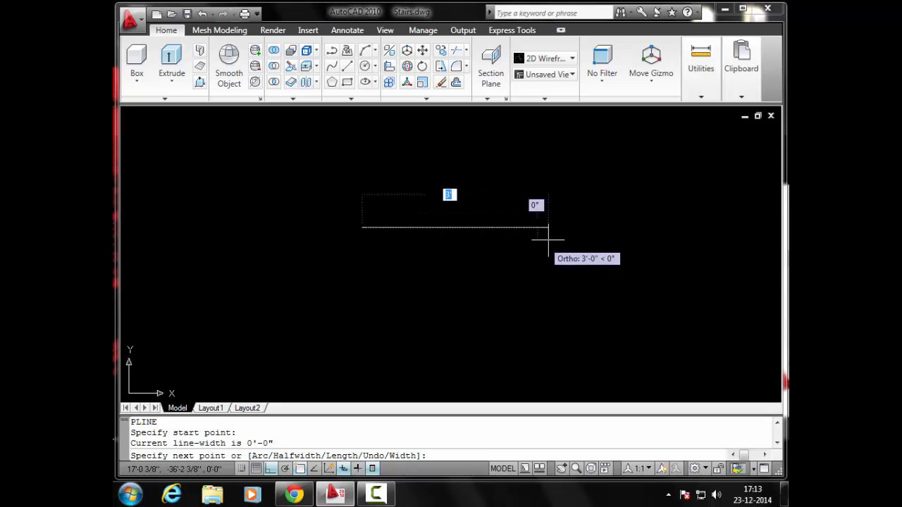
text(4)
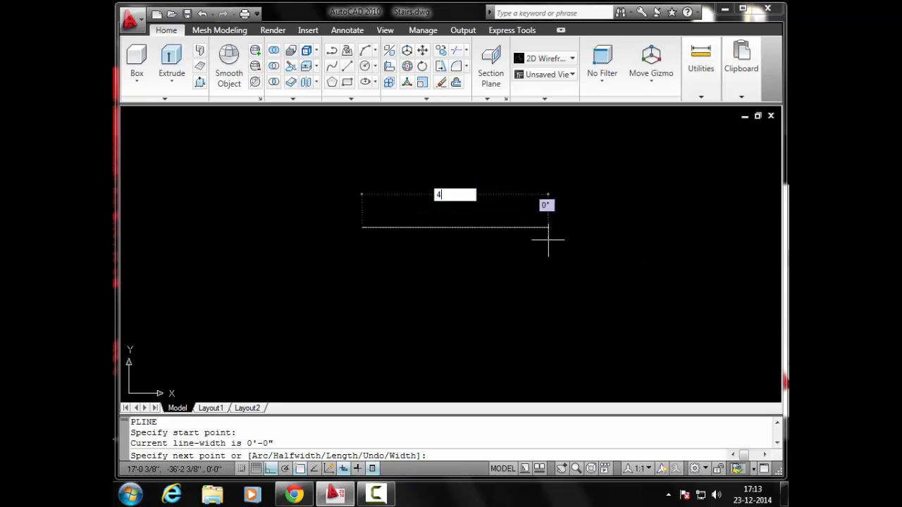
text(')
key(Return)
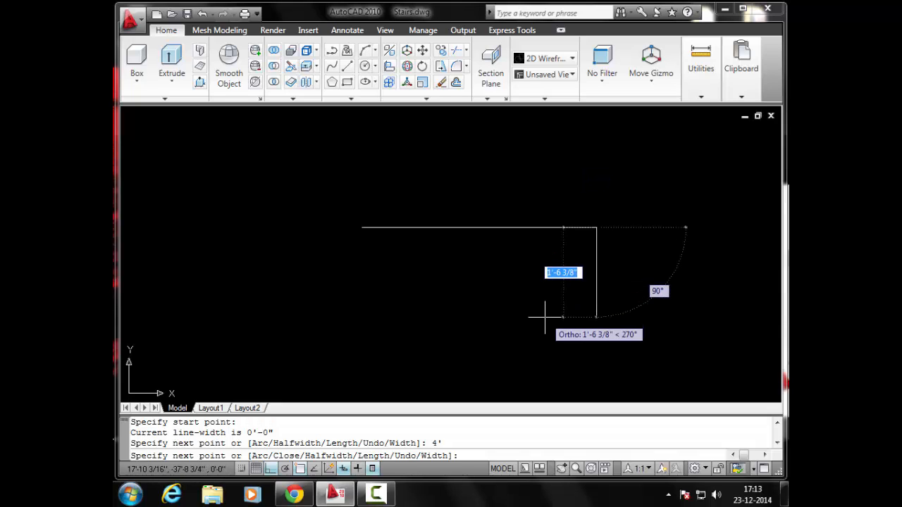
text(1)
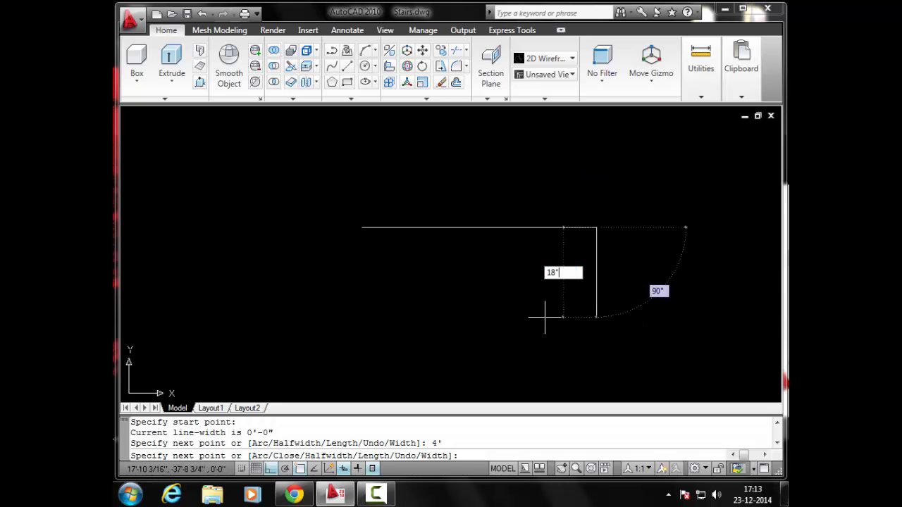
text(8")
key(Return)
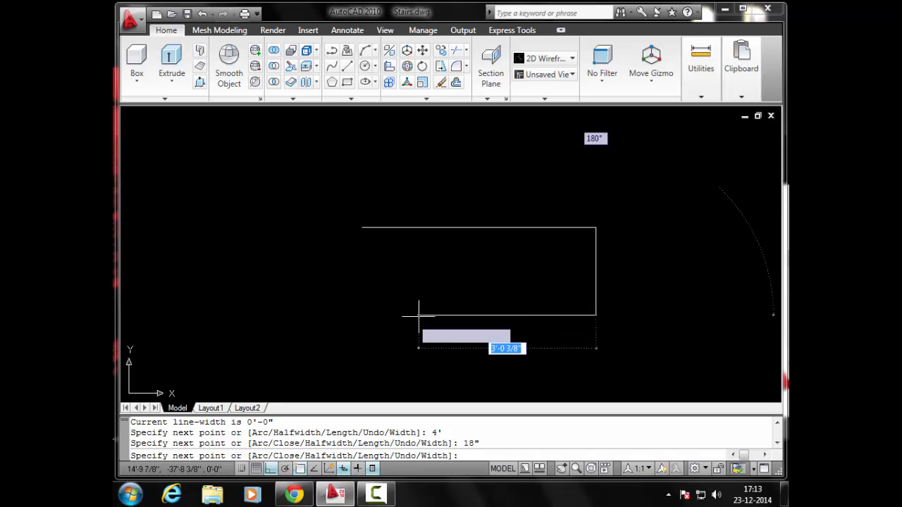
Step: Complete the rectangular polyline with a 4' bottom side and a left side back up to the start point
text(4)
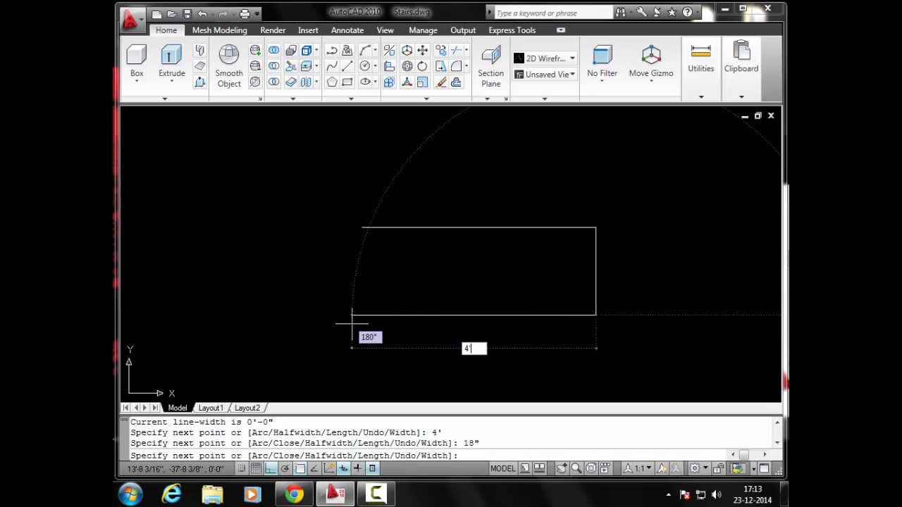
key(Return)
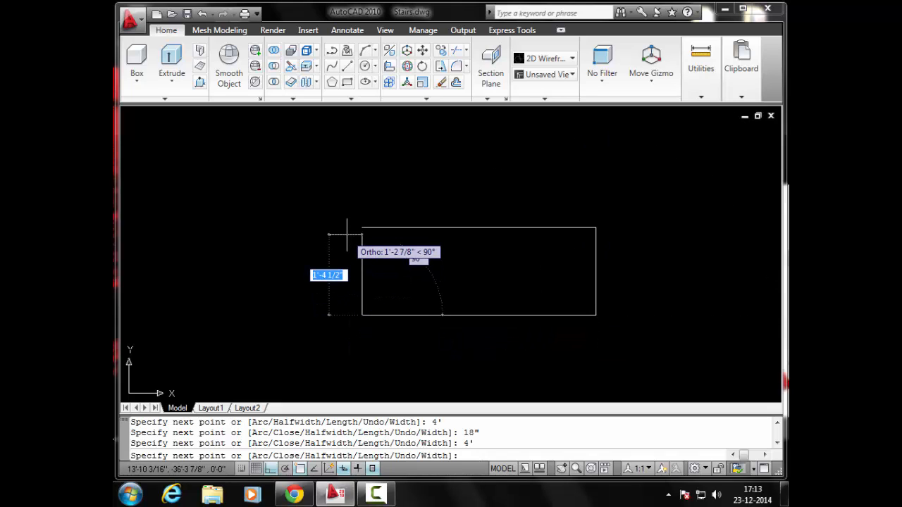
key(Escape)
key(Escape)
key(Escape)
key(Escape)
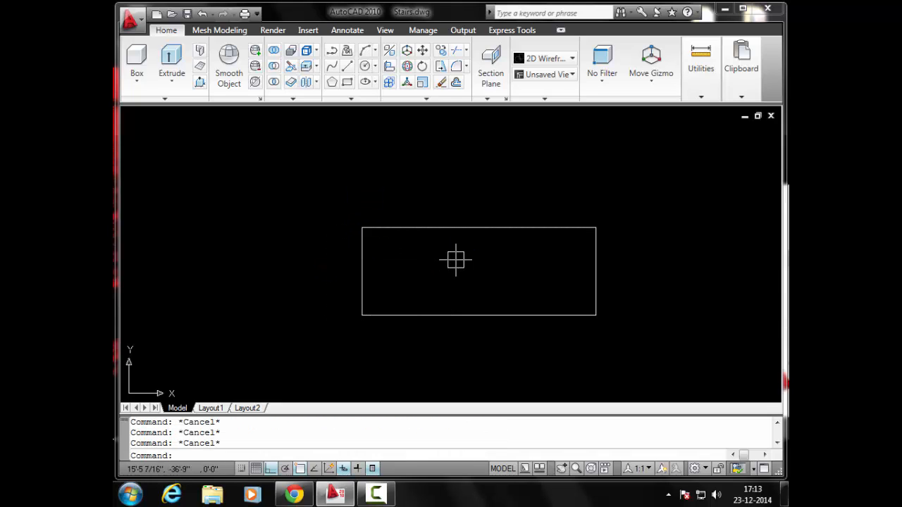
Step: Draw a small rectangle about 2.5" square inside the large rectangle, starting from its upper-left corner
mouse_move(455, 260)
middle_down()
mouse_move(420, 226)
mouse_move(388, 213)
mouse_move(406, 218)
middle_up()
scroll(405, 218, up, 2)
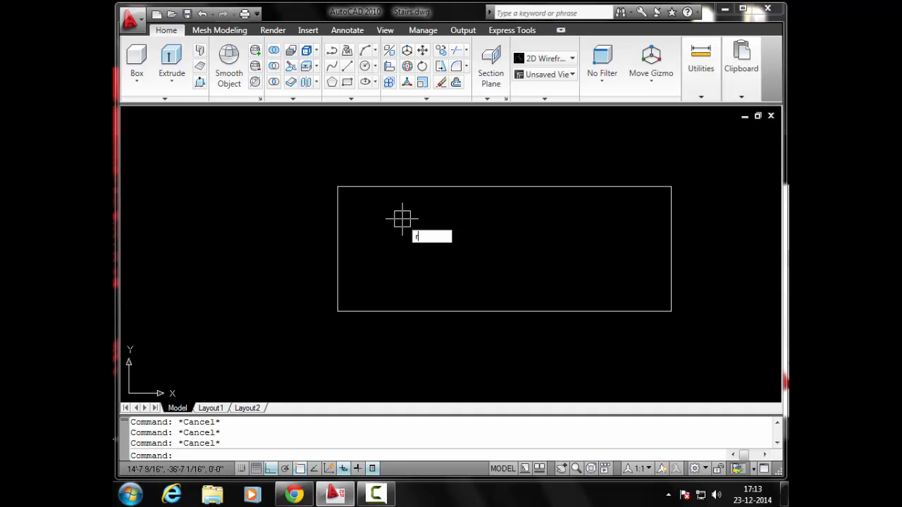
text(c)
key(Return)
scroll(349, 201, up, 2)
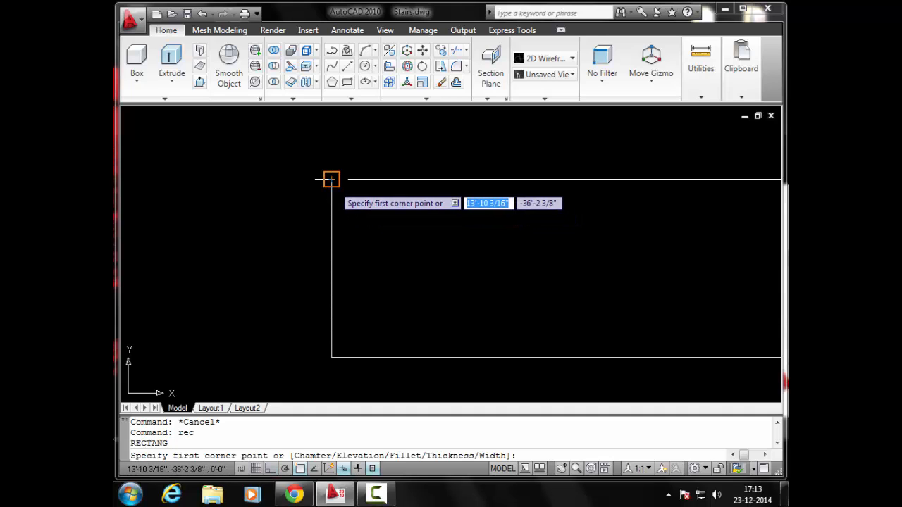
click(331, 180)
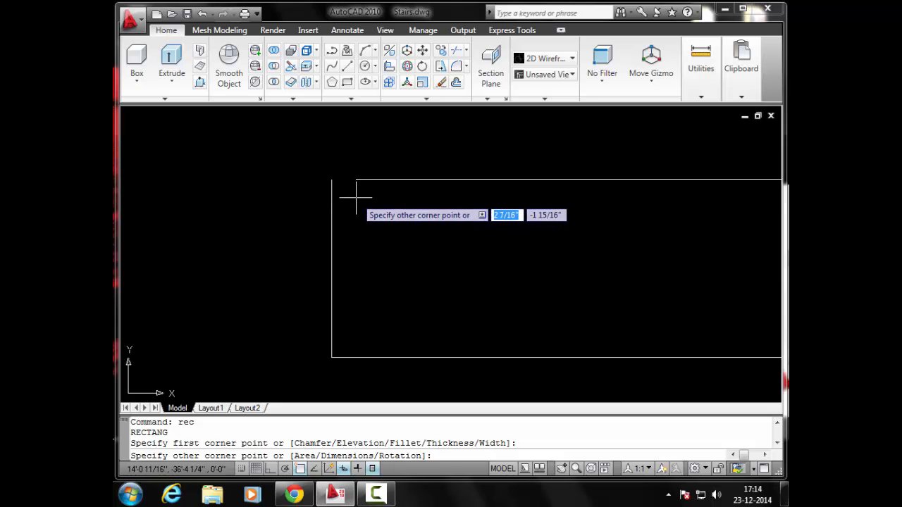
click(356, 205)
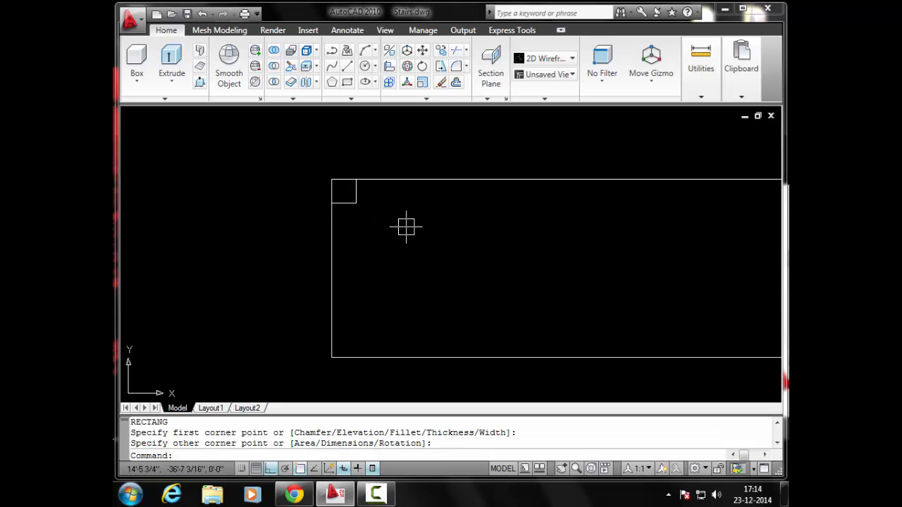
middle_drag(406, 226, 388, 236)
key(Escape)
key(Escape)
key(Escape)
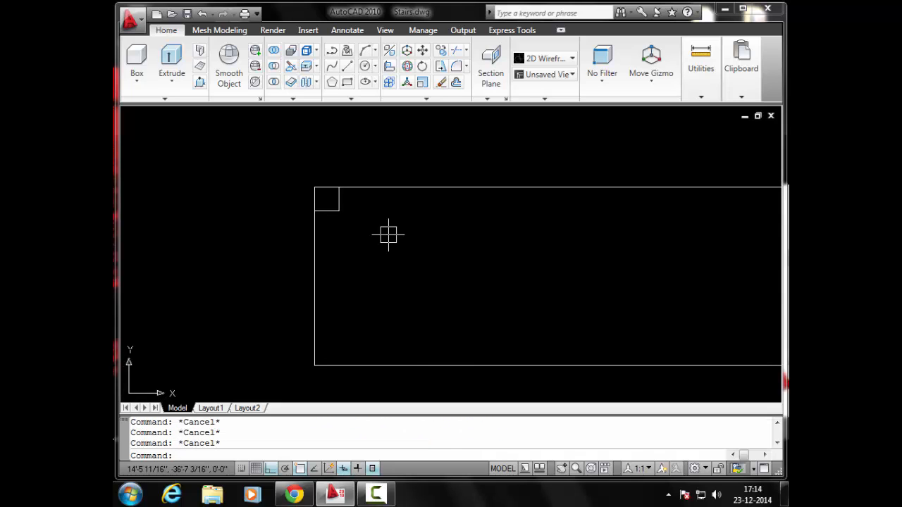
Step: Mirror the small corner square across the large rectangle's vertical centerline, keeping the original
text(mi)
key(Return)
click(339, 206)
key(Return)
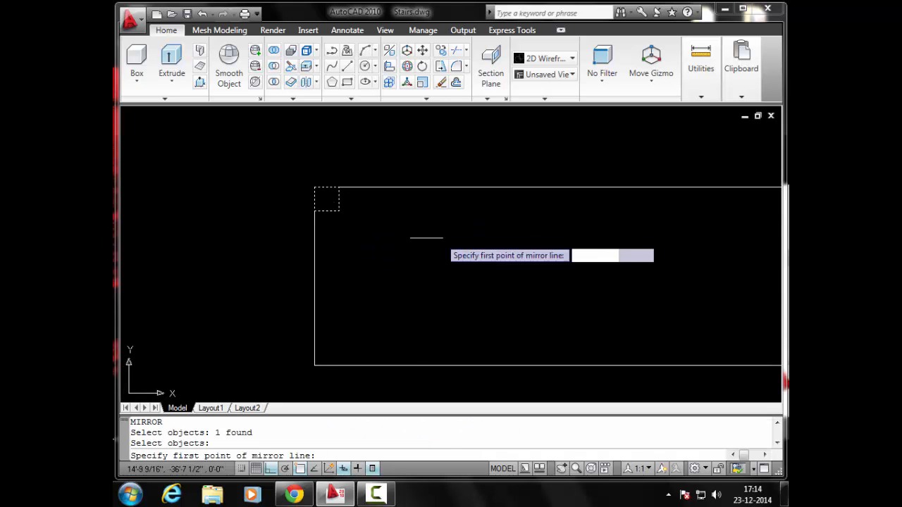
scroll(556, 194, down, 2)
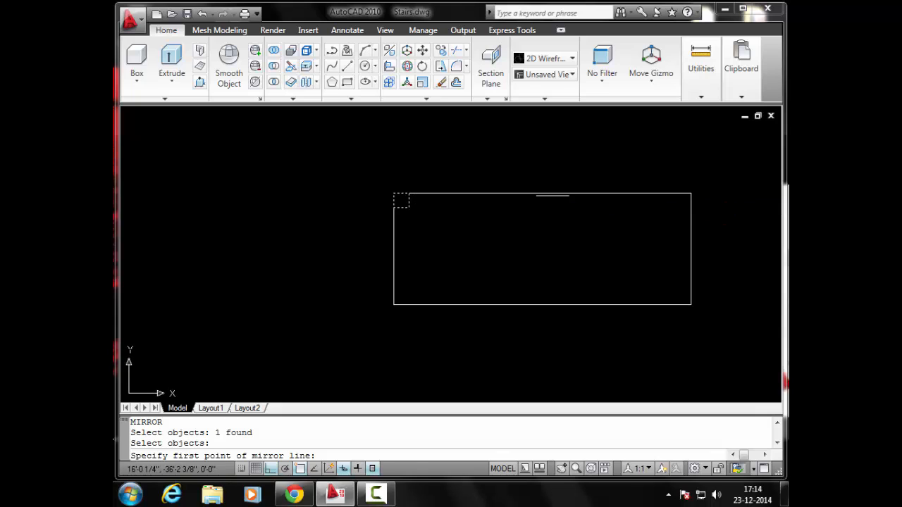
click(542, 194)
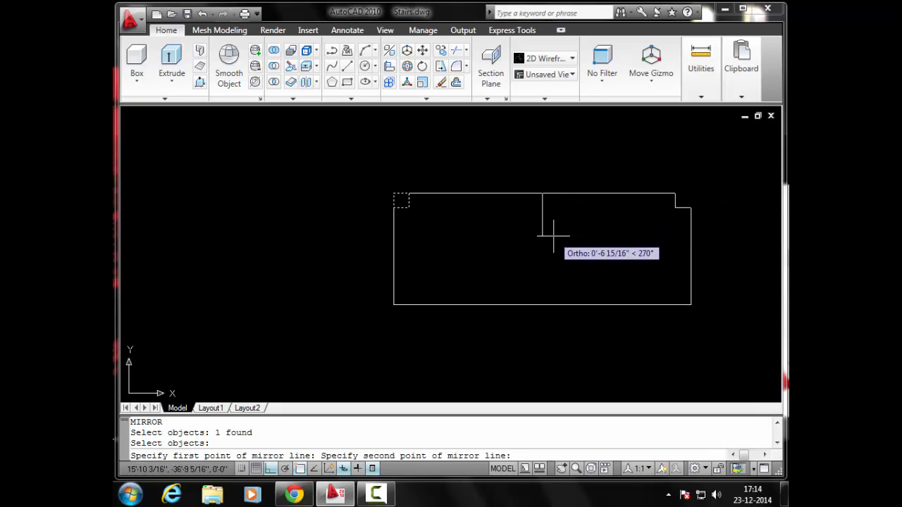
click(553, 236)
key(Return)
scroll(514, 213, up, 1)
key(Escape)
key(Escape)
key(Escape)
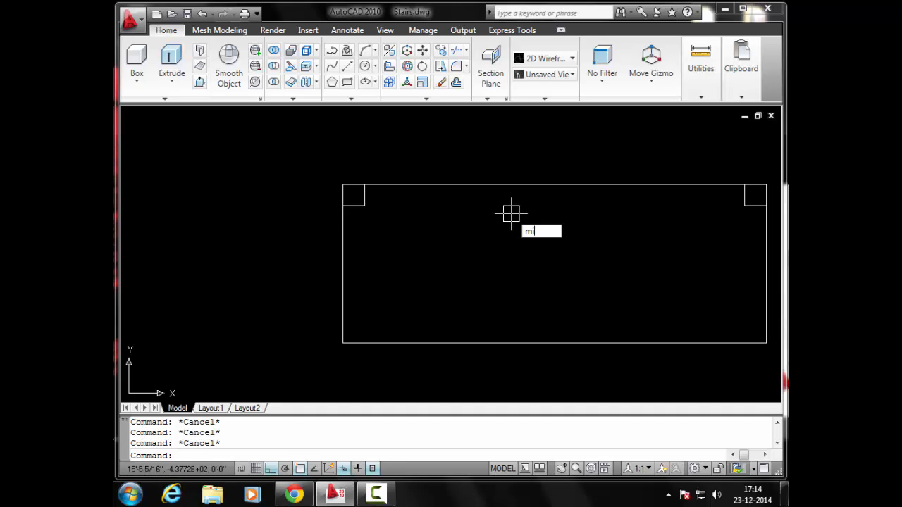
Step: Mirror both upper corner squares across the large rectangle's horizontal centerline, keeping the originals
text(mi)
key(Return)
click(353, 196)
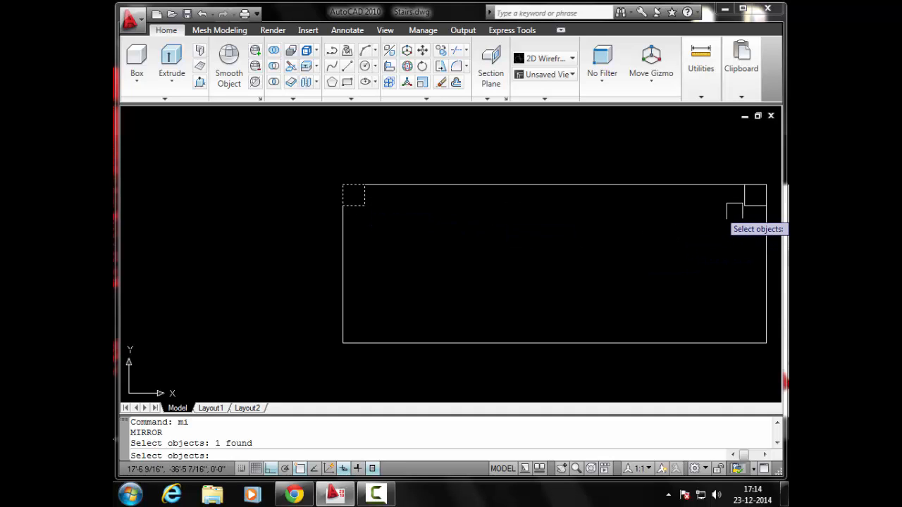
click(734, 210)
key(Return)
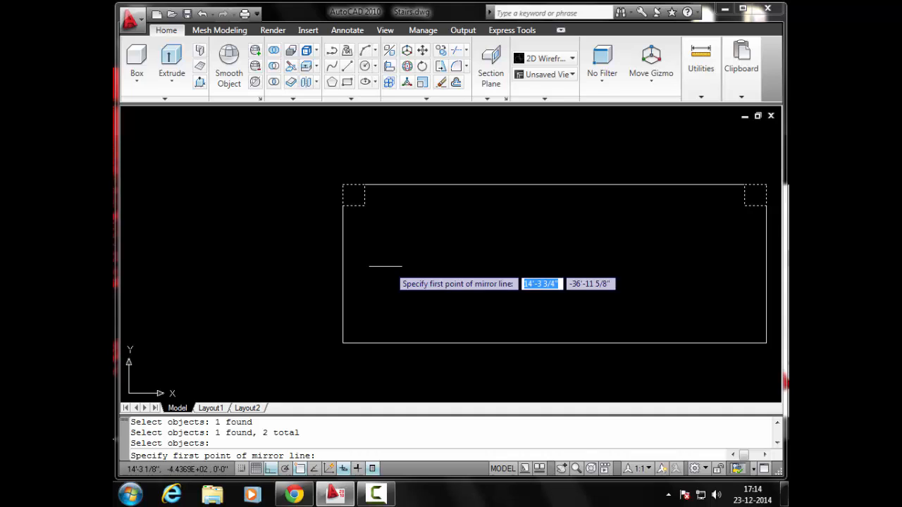
click(341, 262)
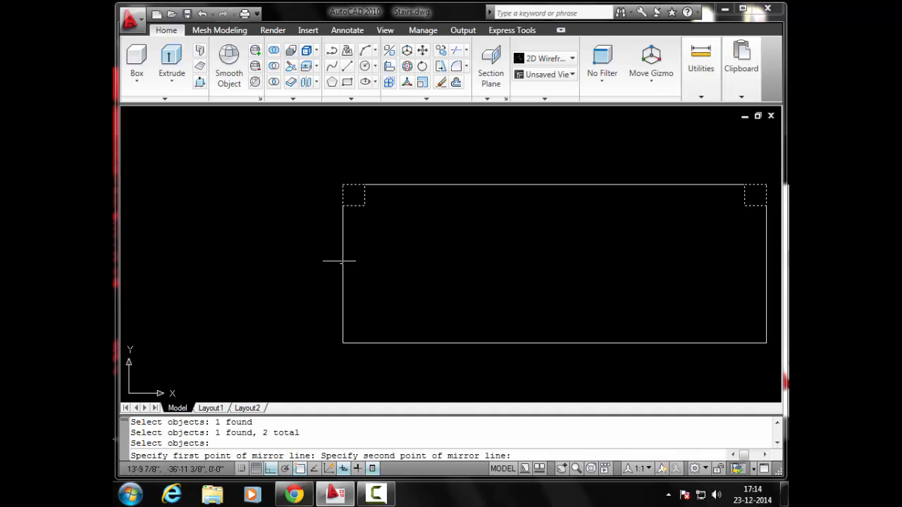
click(486, 264)
key(Return)
scroll(489, 263, down, 2)
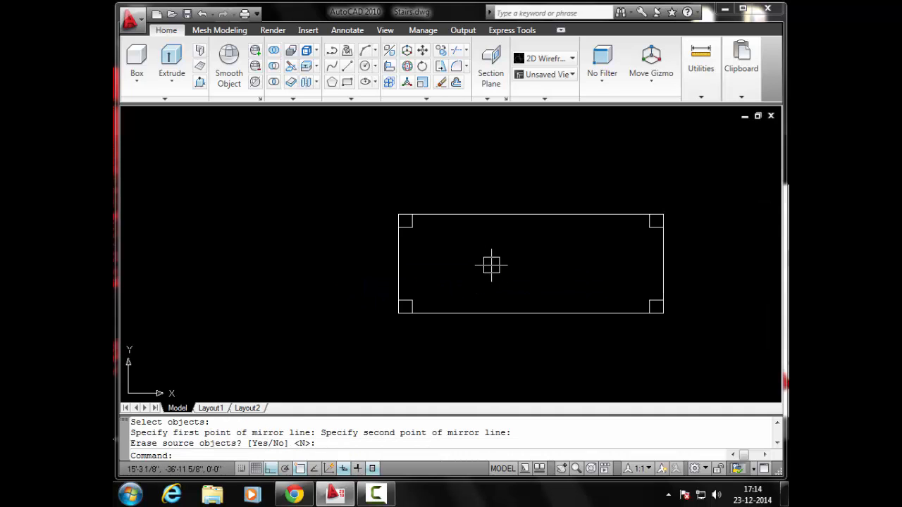
mouse_move(489, 264)
middle_down()
mouse_move(451, 260)
mouse_move(449, 237)
middle_up()
key(Escape)
key(Escape)
key(Escape)
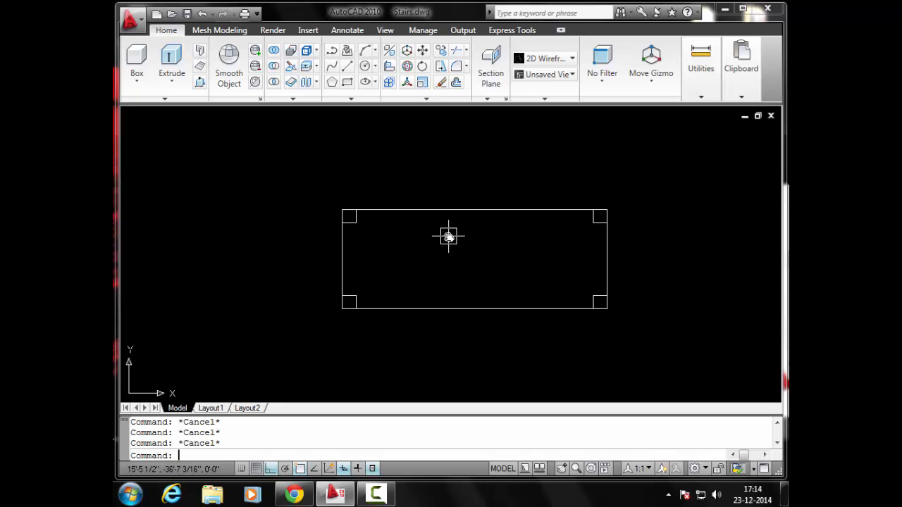
Step: Above the large rectangle's right half, draw a 1' horizontal line to the right and a 1' line upward
middle_drag(465, 190, 418, 215)
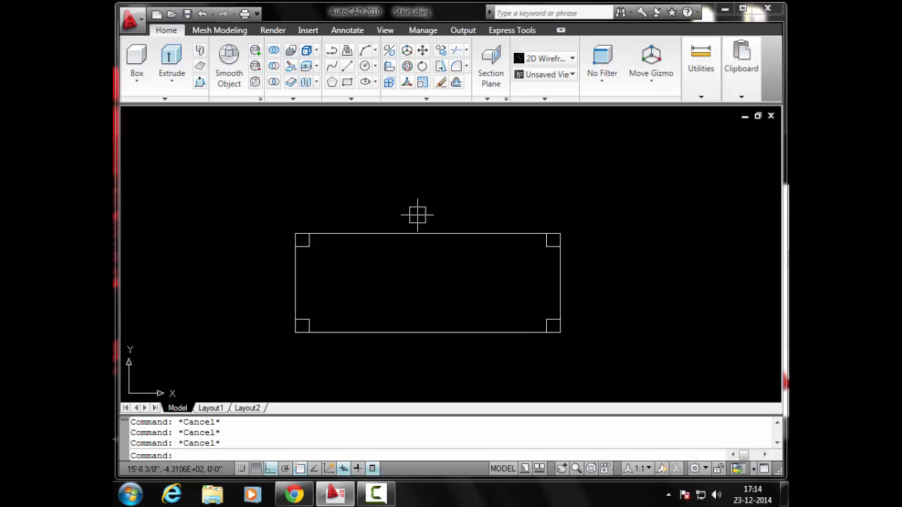
text(l)
key(Return)
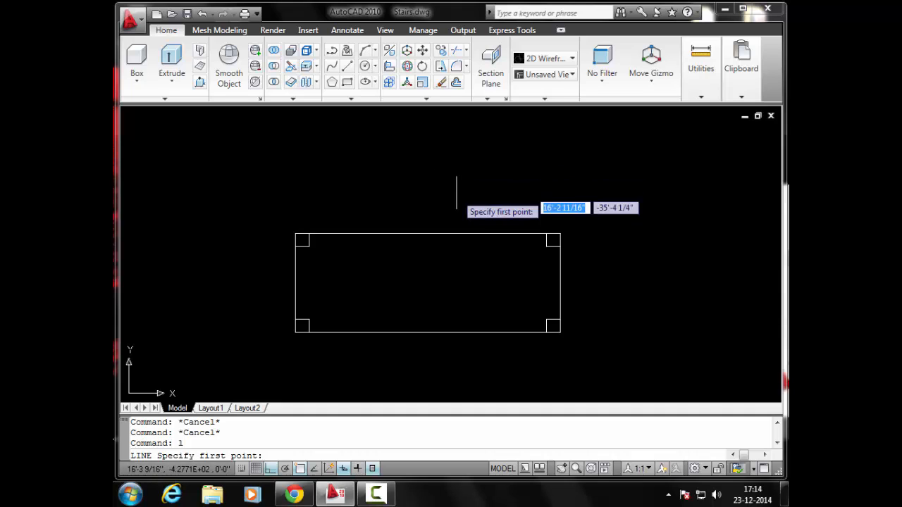
click(470, 209)
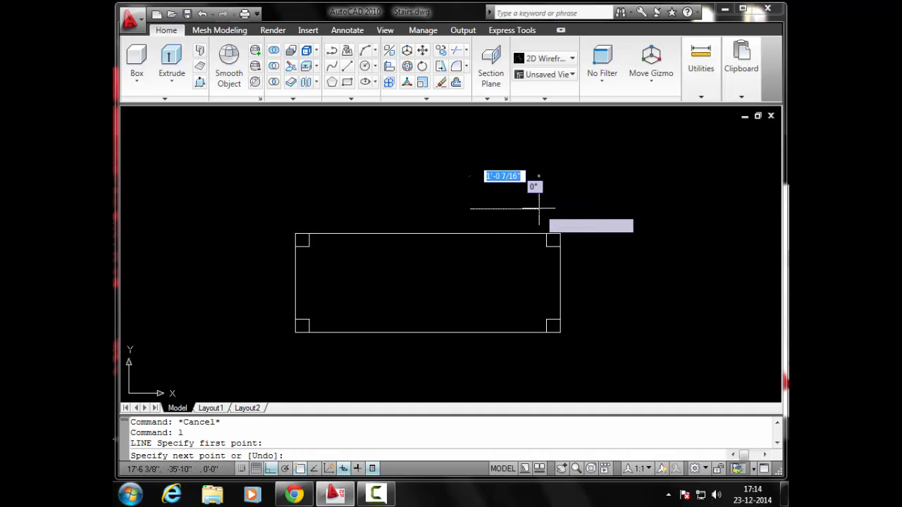
text(1)
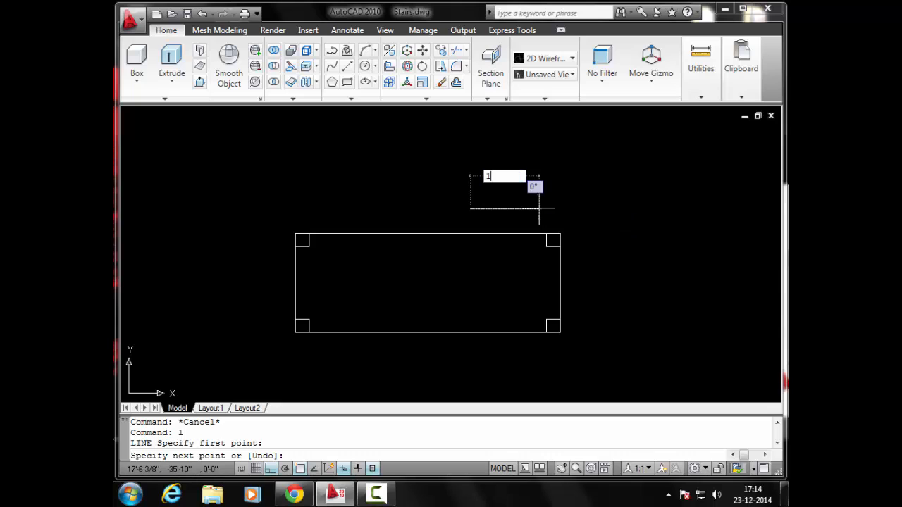
text(')
key(Return)
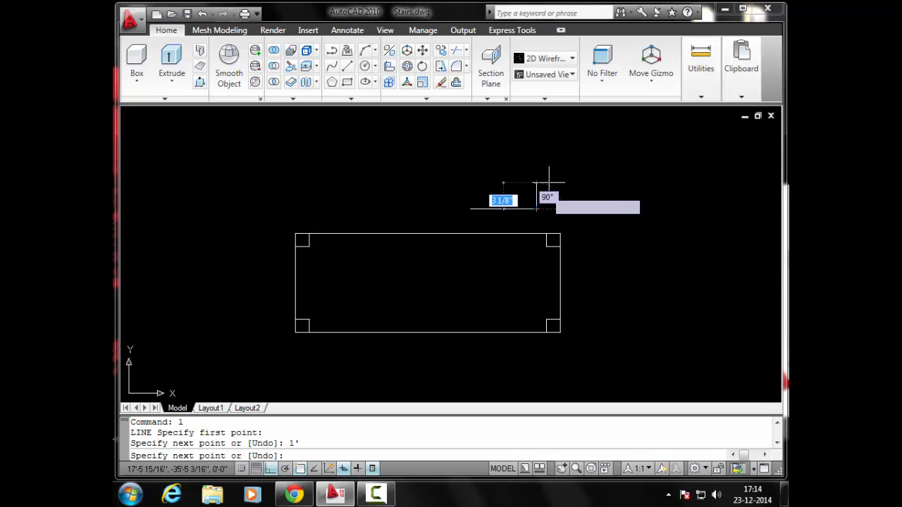
text(1)
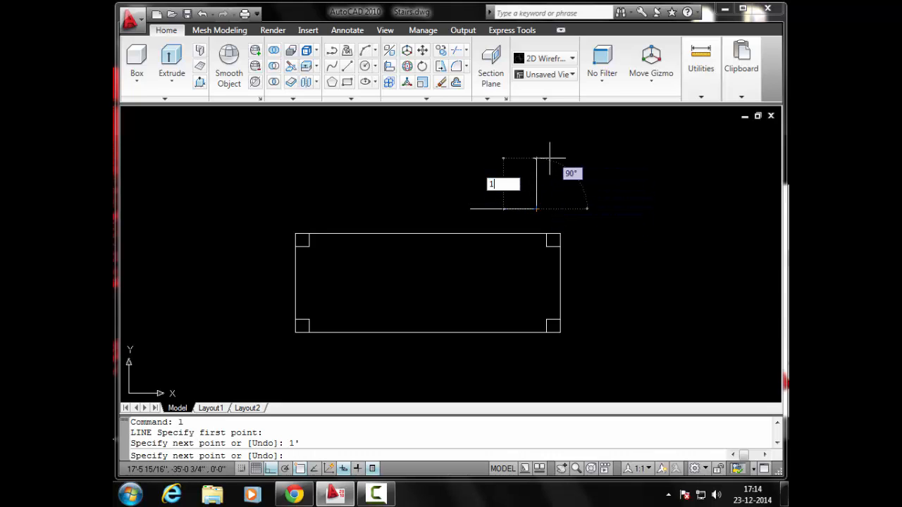
text(')
key(Return)
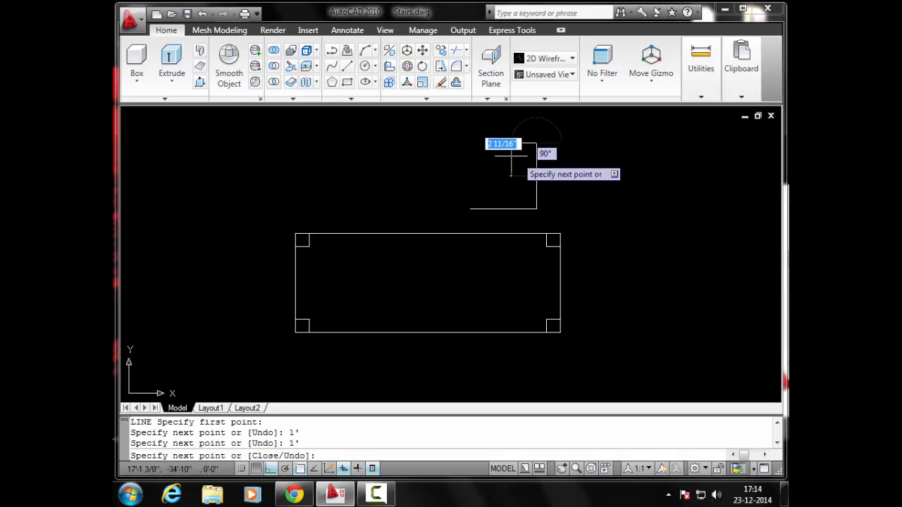
Step: Finish the square with a 1' top side to the left and a left side down to the start point
text(1)
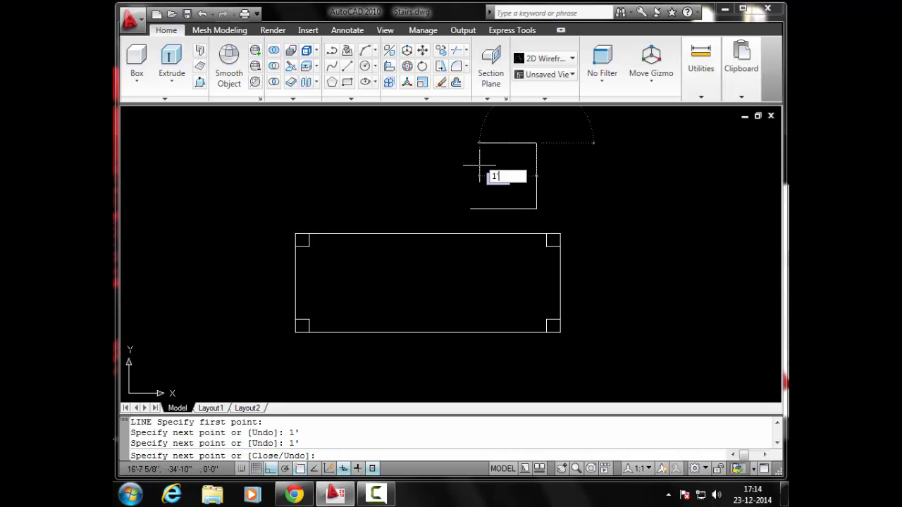
text(')
key(Return)
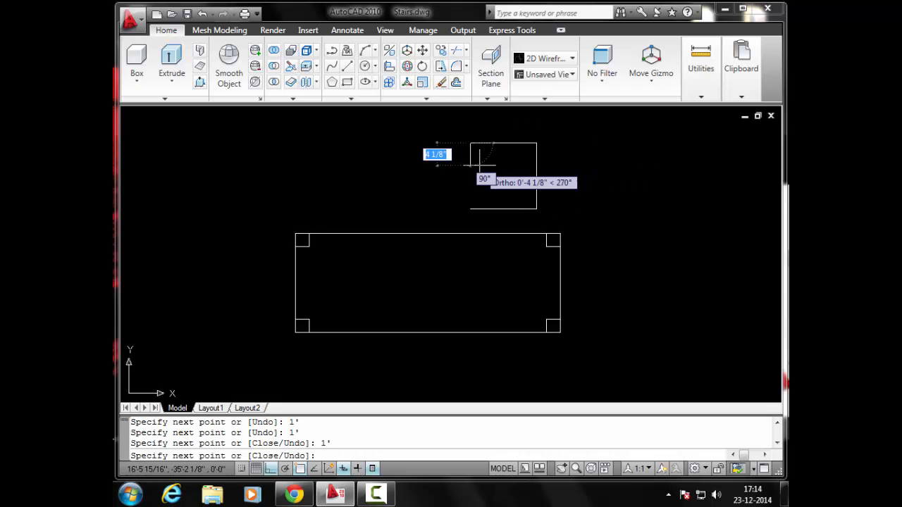
click(469, 209)
key(Escape)
key(Escape)
middle_drag(490, 197, 468, 215)
key(Escape)
Step: Offset the top side of the 1' square 1" inward
scroll(477, 174, up, 4)
middle_drag(465, 177, 455, 181)
key(Escape)
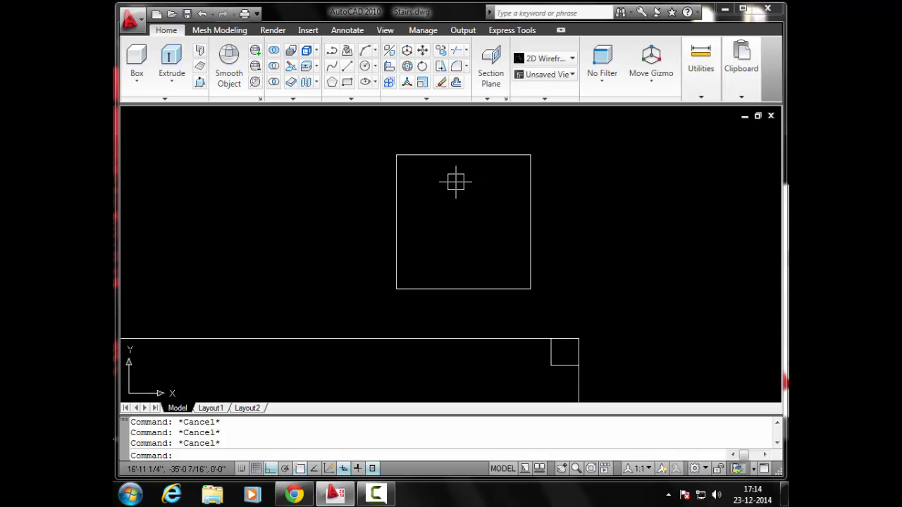
text(o)
key(Return)
text(1")
key(Return)
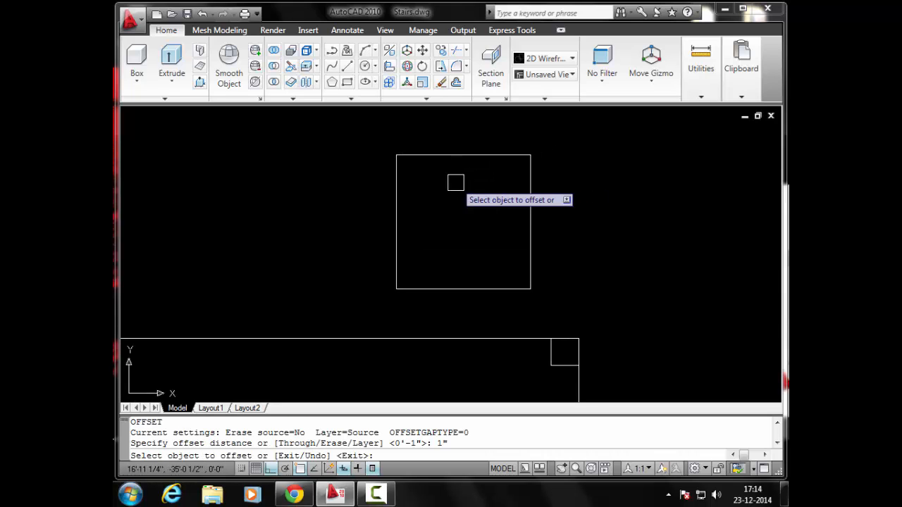
click(459, 155)
click(451, 195)
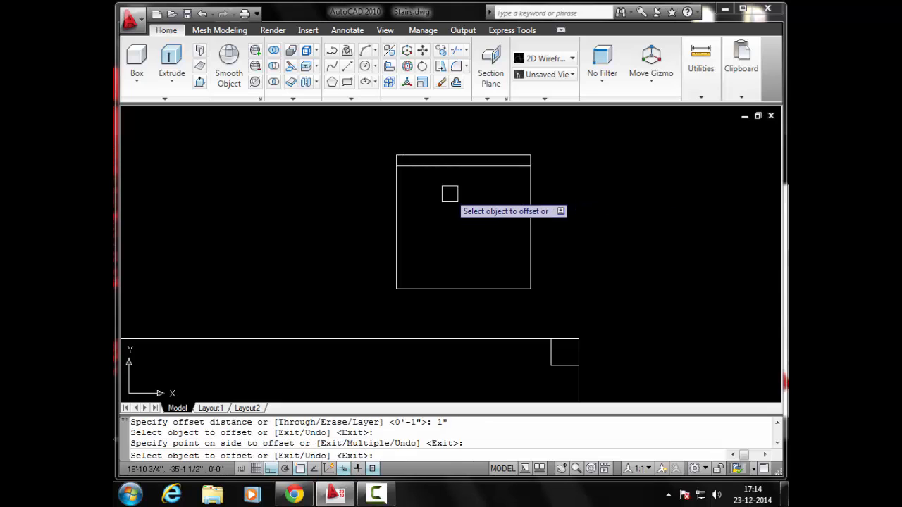
key(Escape)
key(Escape)
key(Escape)
key(Return)
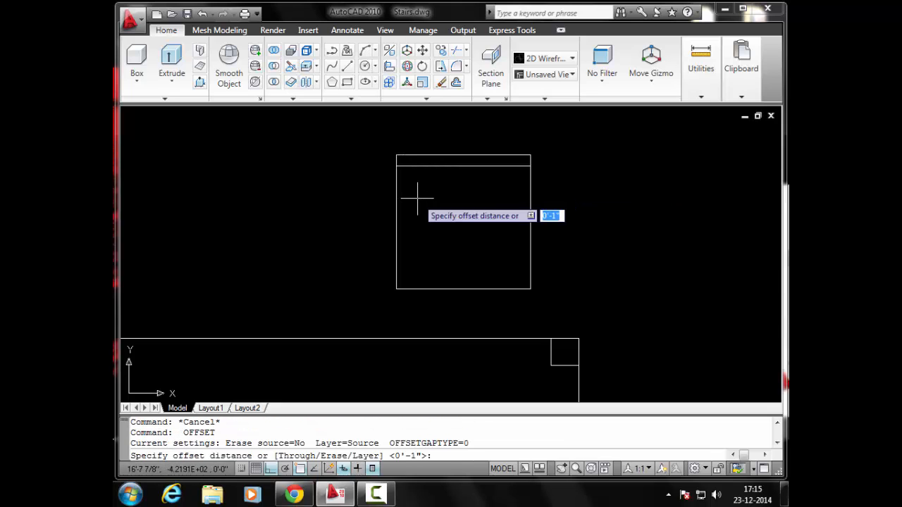
key(Escape)
key(Escape)
key(Escape)
key(Escape)
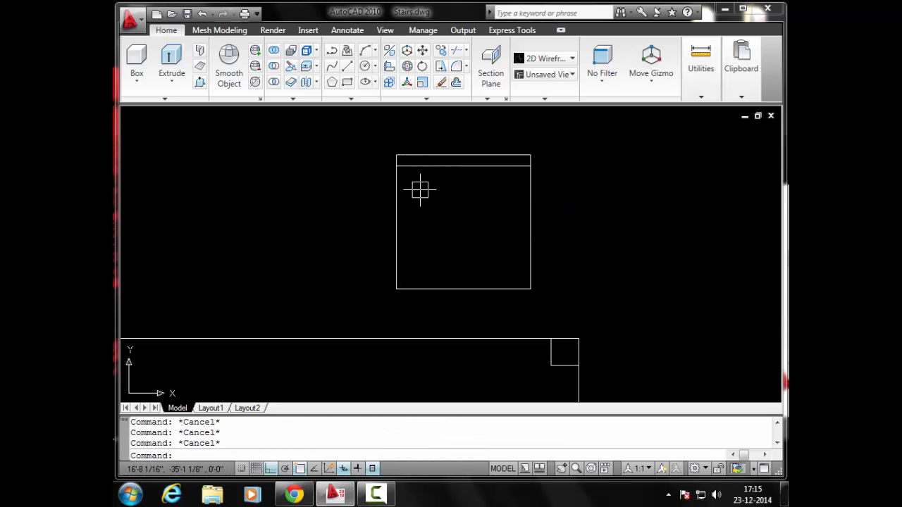
Step: Offset the left, bottom and right sides of the 1' square 1" inward
key(Return)
key(Return)
click(397, 200)
click(450, 225)
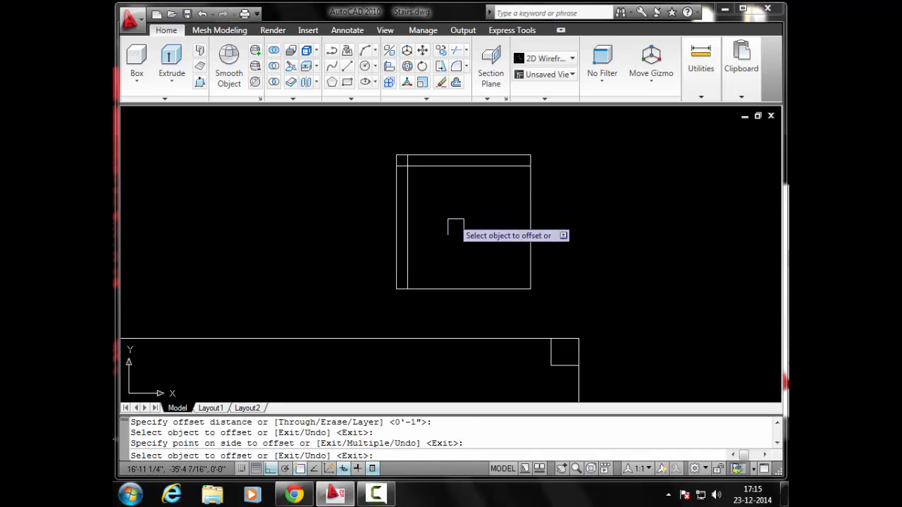
click(462, 289)
click(465, 257)
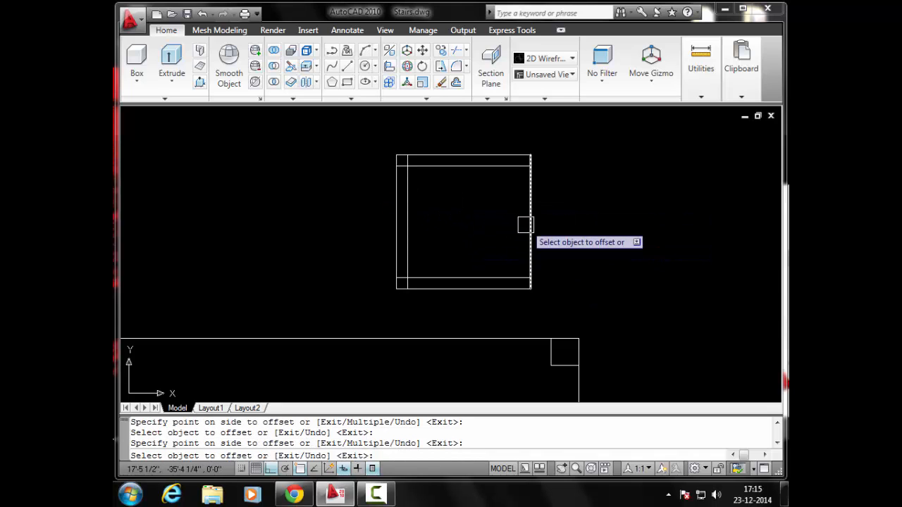
click(526, 224)
click(489, 224)
key(Escape)
key(Escape)
key(Escape)
Step: Trim the overlapping ends of the inner offset lines at the 1' square's two upper corners, using all objects as cutting edges
text(t)
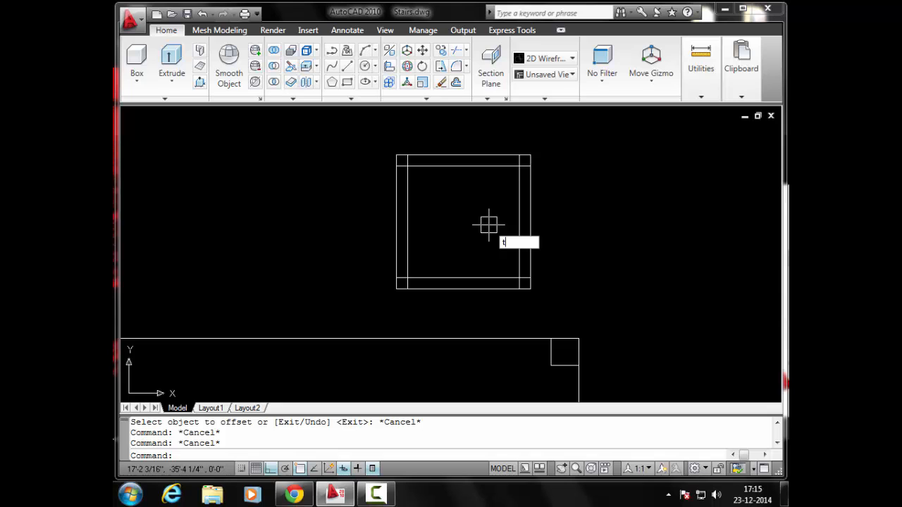
text(r)
key(Return)
key(Return)
scroll(412, 177, up, 5)
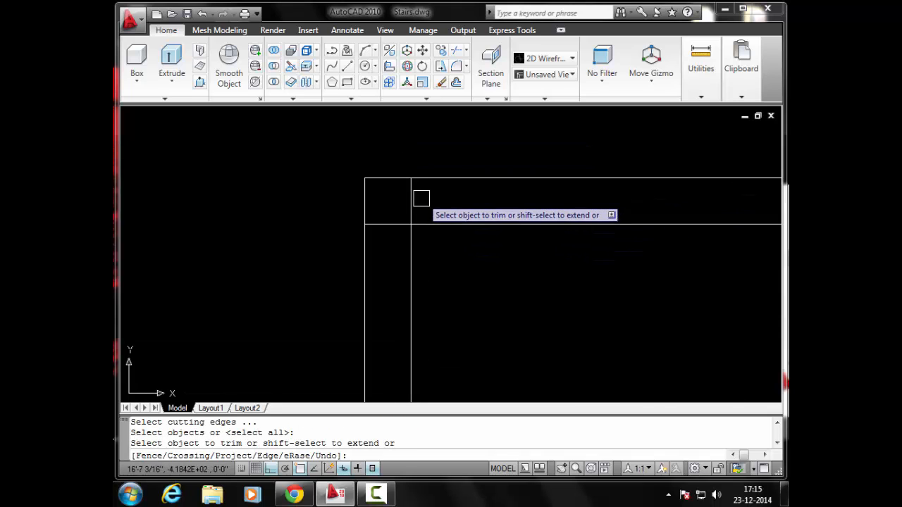
click(415, 196)
click(398, 222)
scroll(397, 220, down, 5)
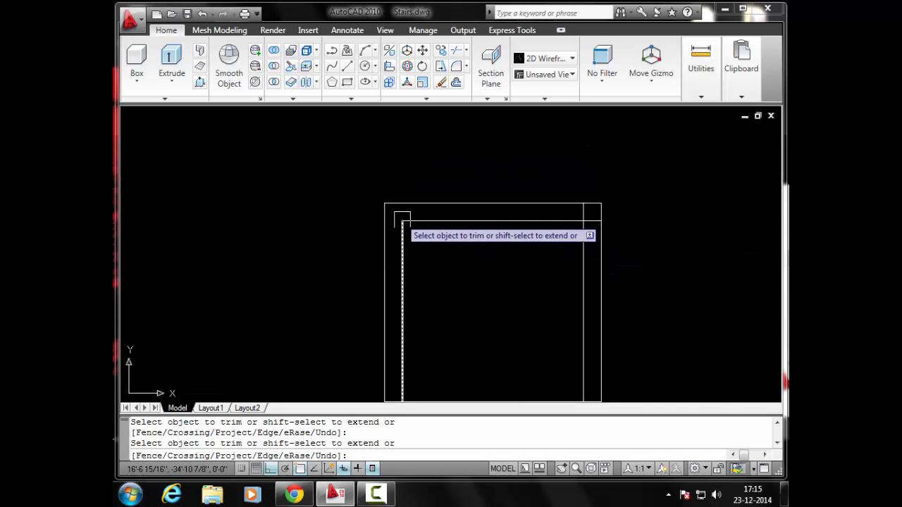
scroll(553, 222, up, 3)
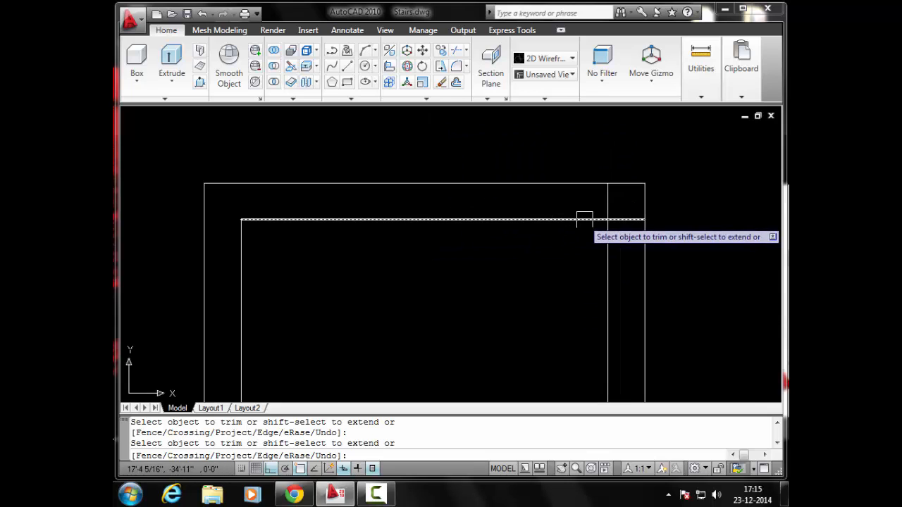
click(608, 200)
scroll(546, 186, down, 4)
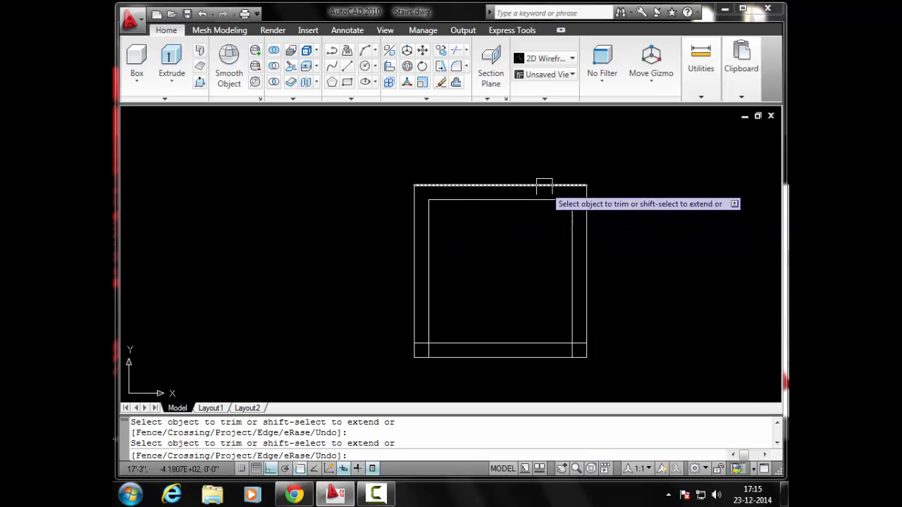
Step: Trim the overlapping ends of the inner offset lines at the 1' square's two lower corners
scroll(439, 288, up, 5)
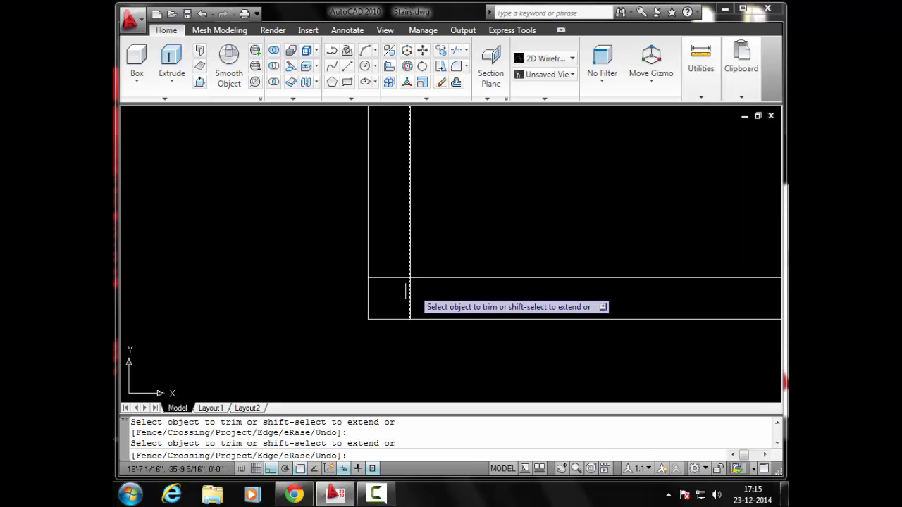
scroll(396, 279, down, 3)
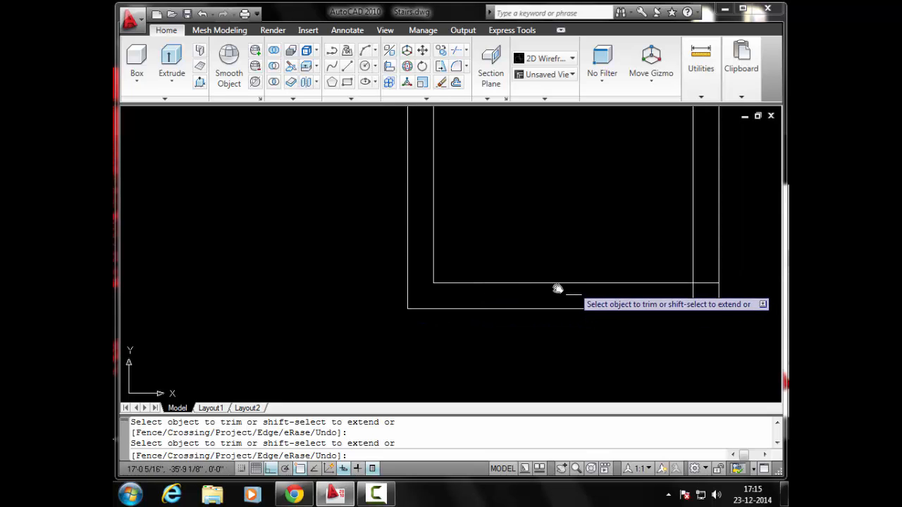
middle_drag(556, 289, 463, 291)
scroll(579, 308, up, 3)
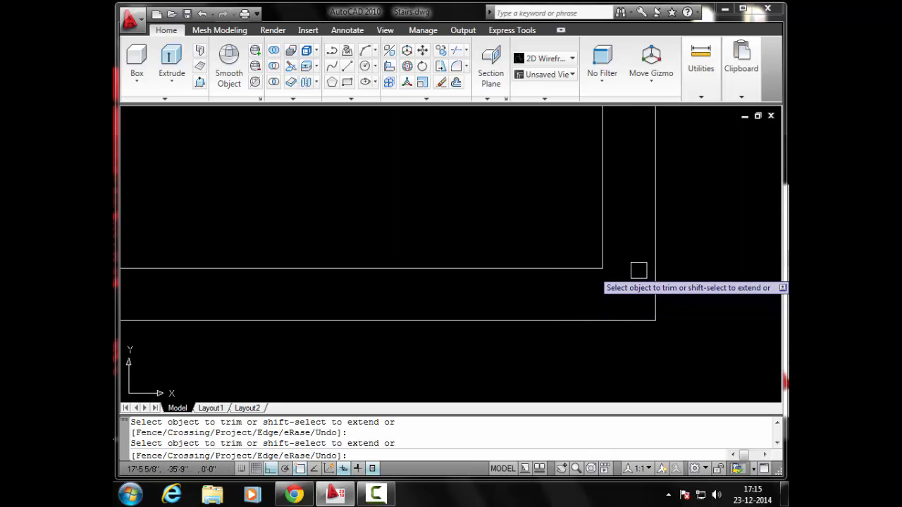
scroll(542, 271, down, 6)
middle_drag(498, 207, 505, 265)
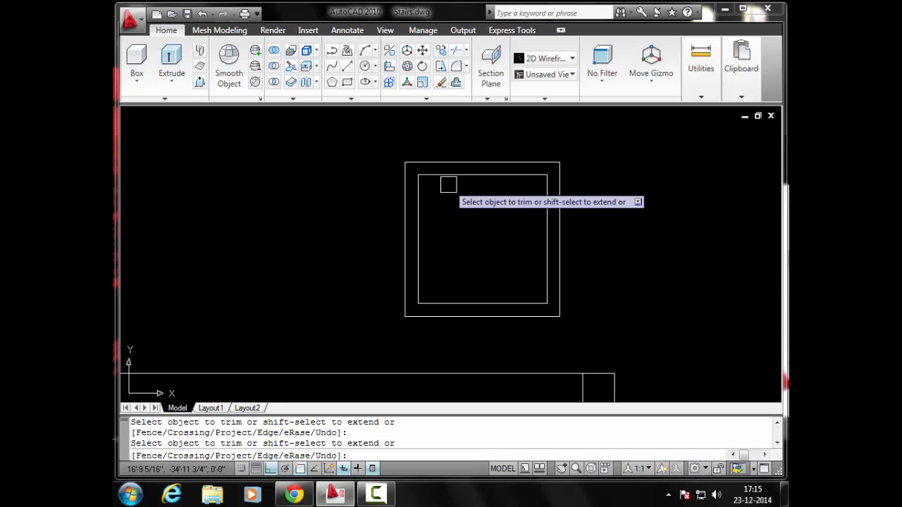
key(Escape)
key(Escape)
key(Escape)
key(Escape)
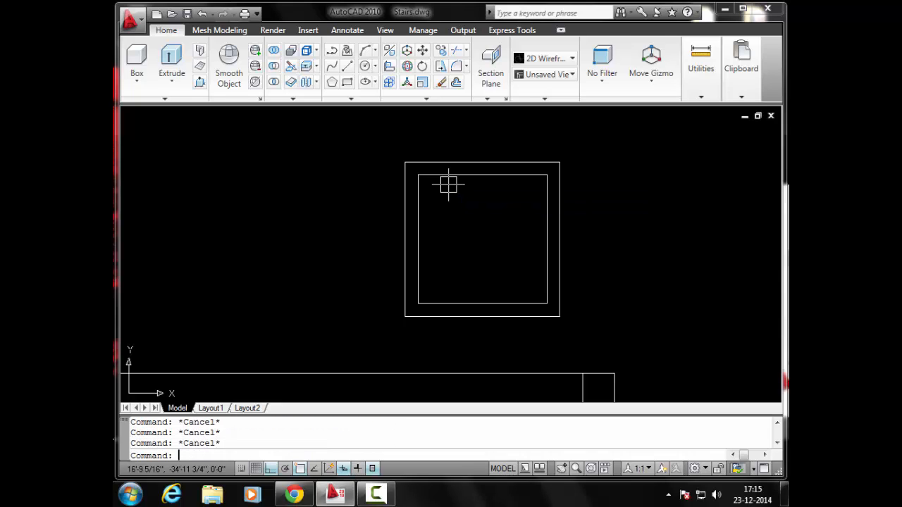
Step: Convert the four sides of the outer 1' square into a region
text(re)
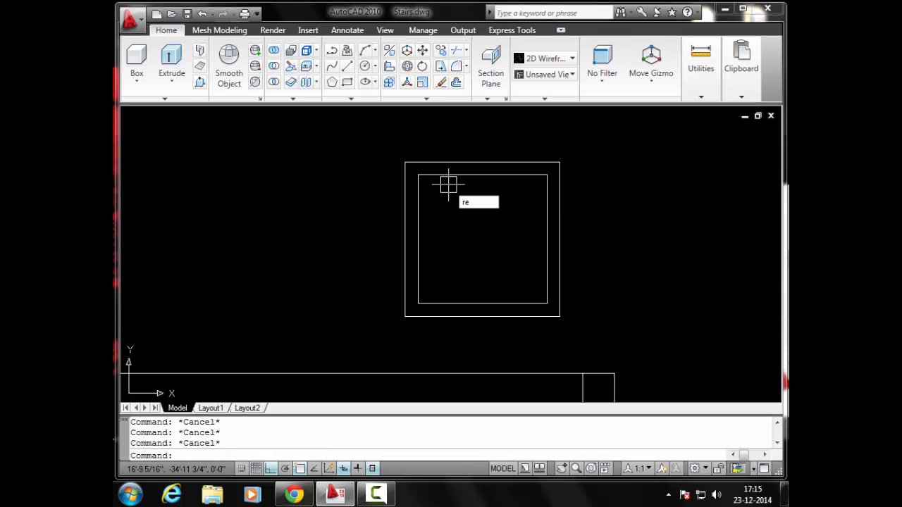
text(g)
key(Return)
click(454, 163)
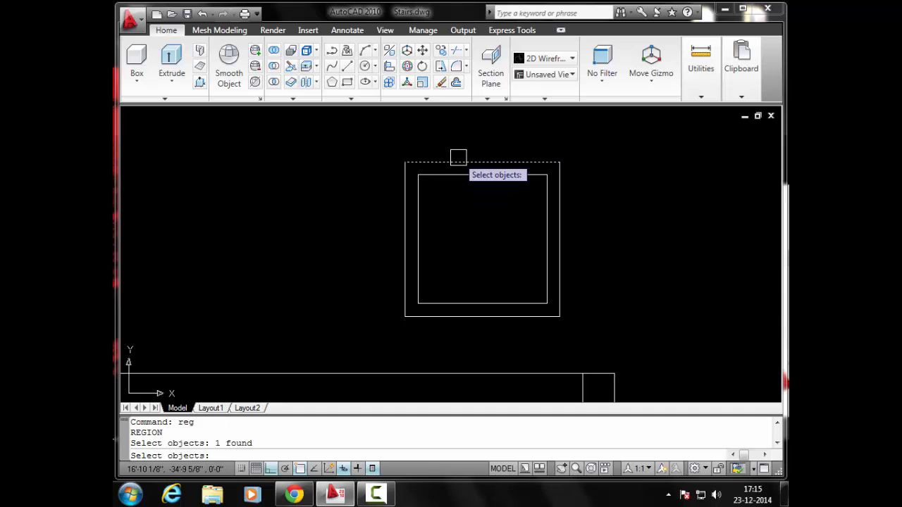
click(400, 209)
click(434, 317)
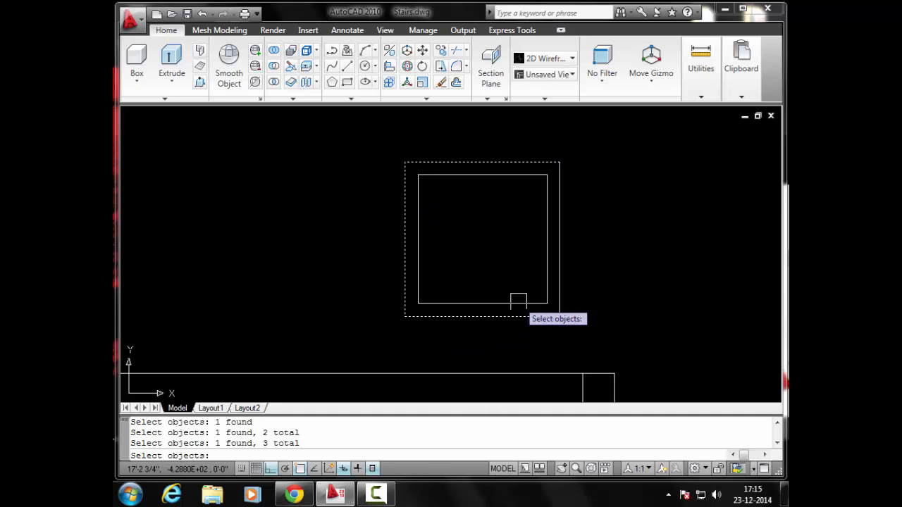
key(Return)
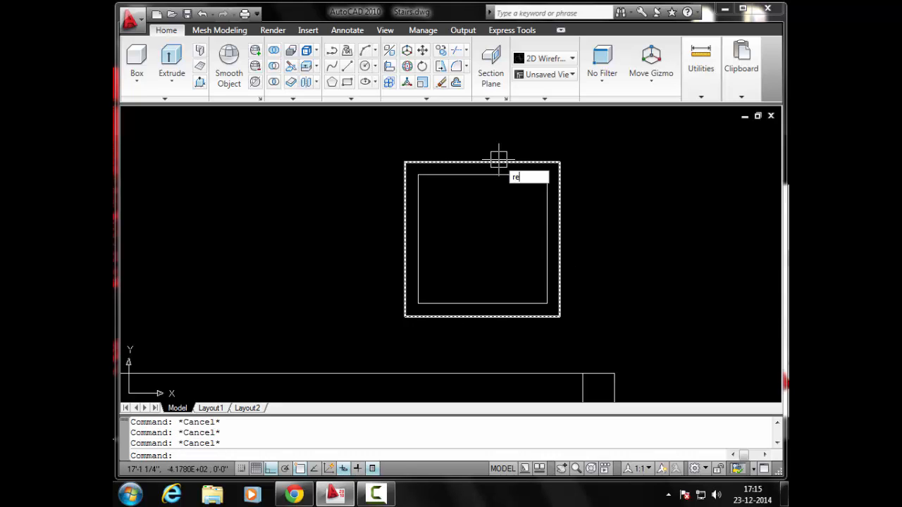
Step: Convert the four sides of the inner square into a region
text(reg)
key(Return)
click(483, 175)
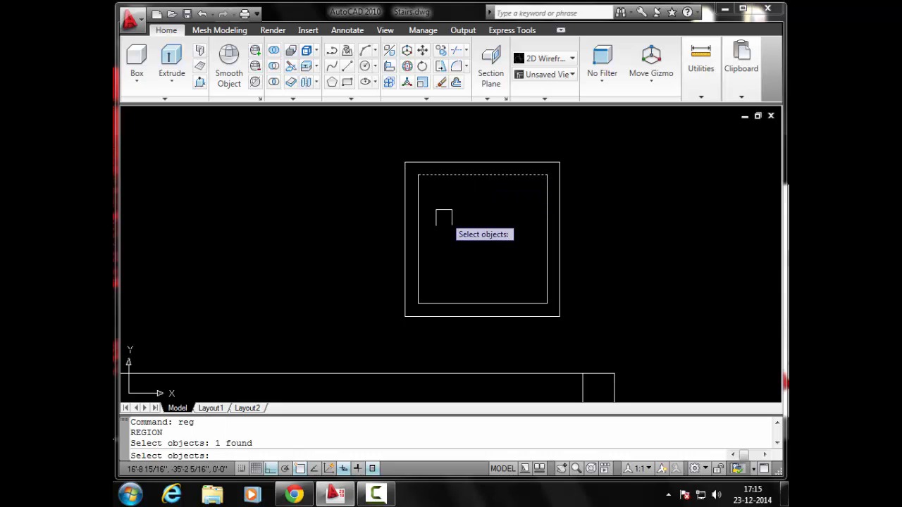
click(420, 233)
click(465, 303)
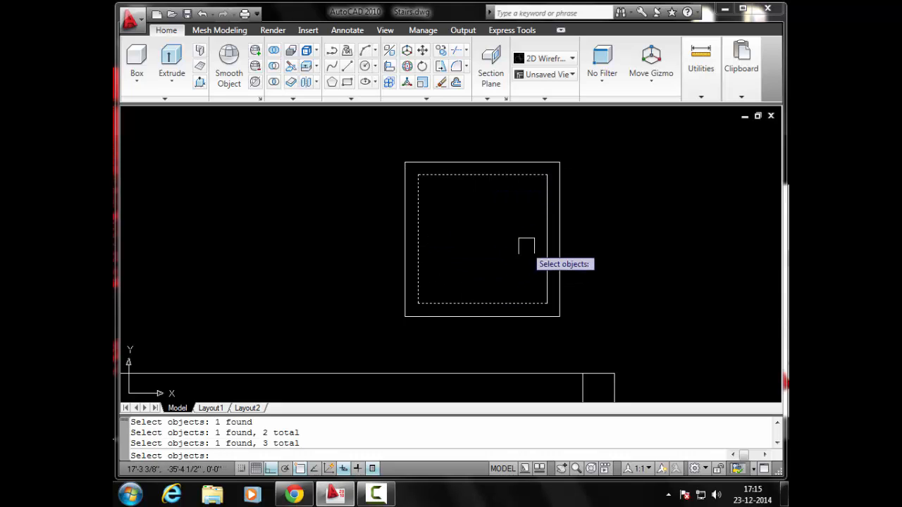
click(547, 246)
key(Return)
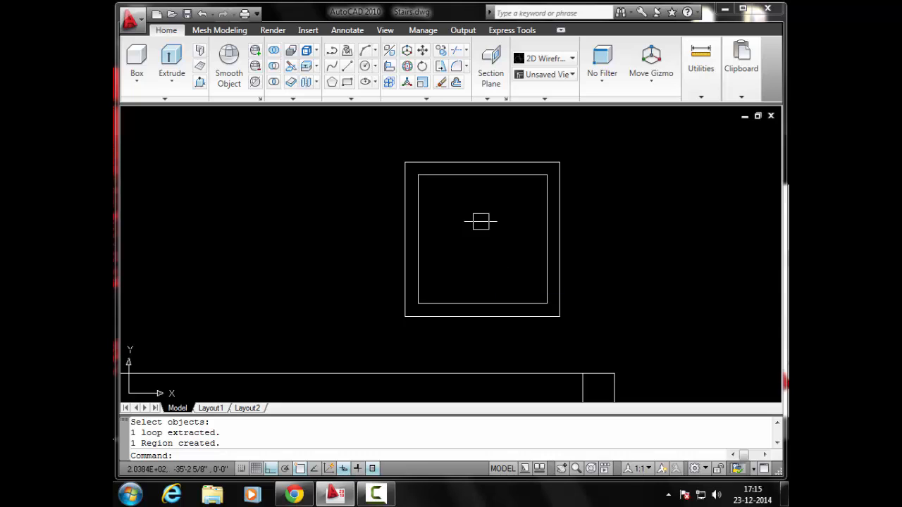
Step: Draw a 1" square rectangle from the inner square's upper-left corner to the outer square's upper-left corner
scroll(429, 162, up, 2)
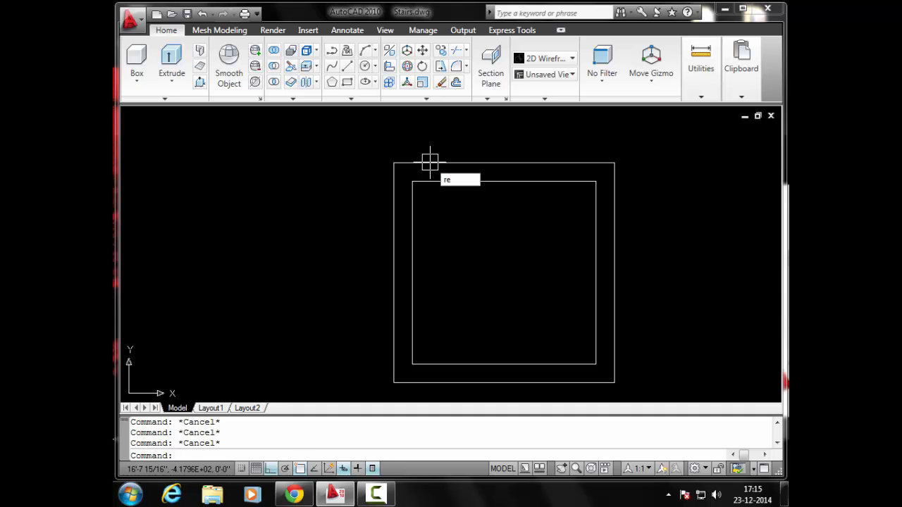
text(c)
key(Return)
click(408, 177)
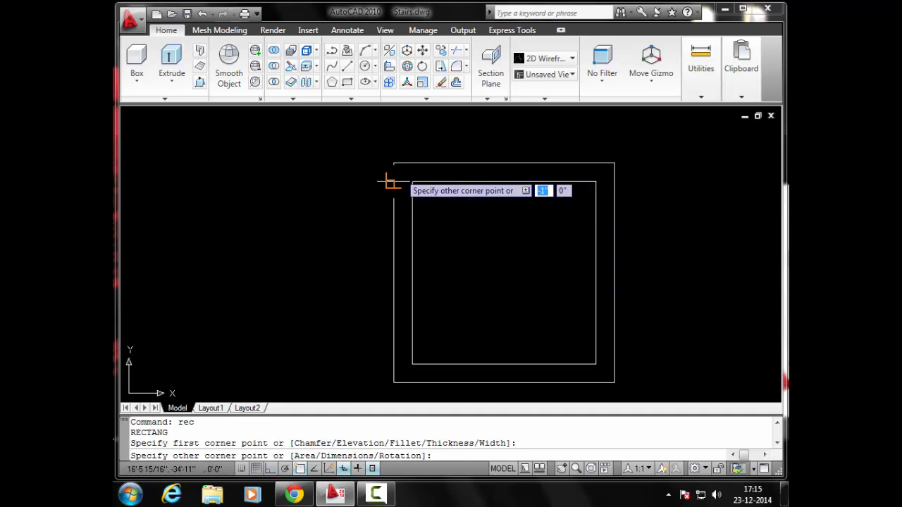
click(393, 163)
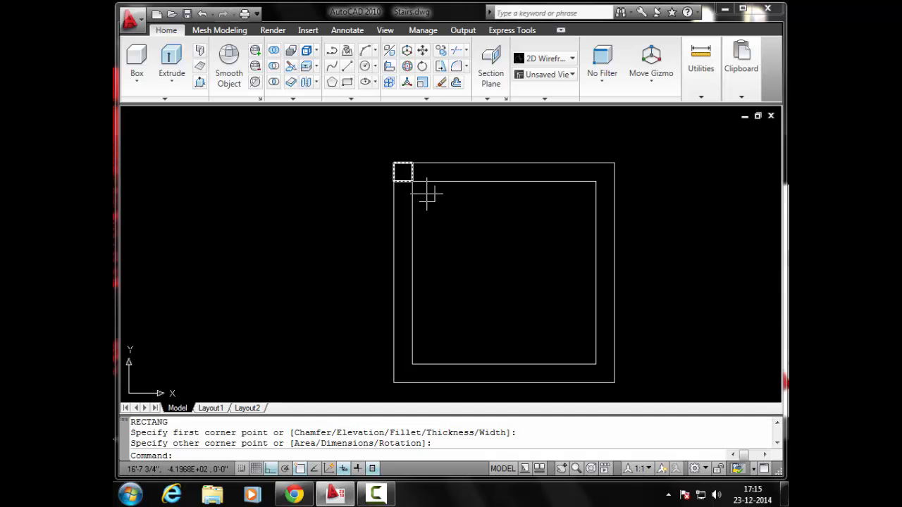
key(Escape)
middle_drag(427, 195, 420, 207)
key(Escape)
key(Escape)
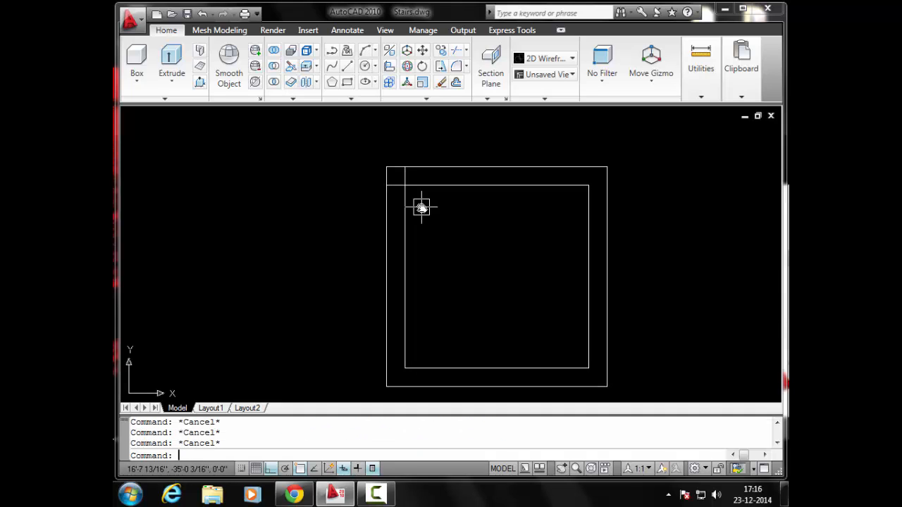
key(Return)
scroll(411, 195, up, 5)
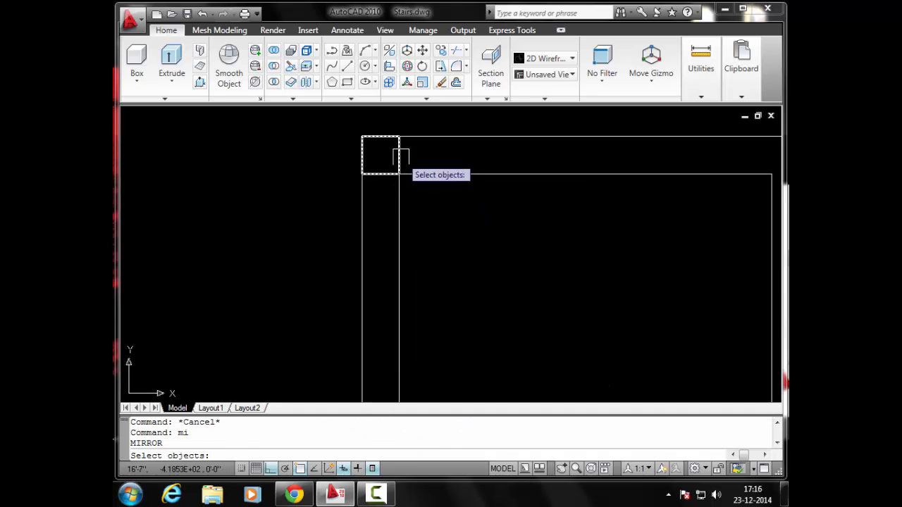
click(399, 155)
scroll(467, 209, down, 3)
key(Return)
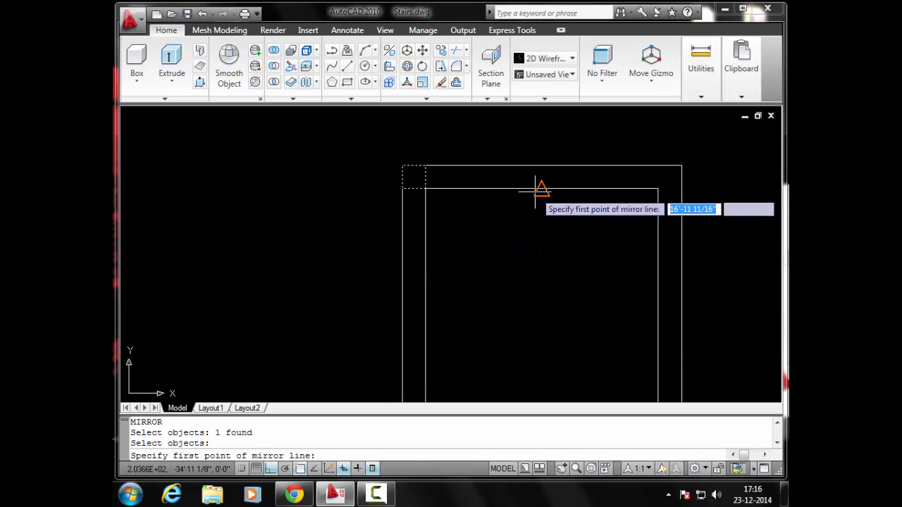
click(542, 188)
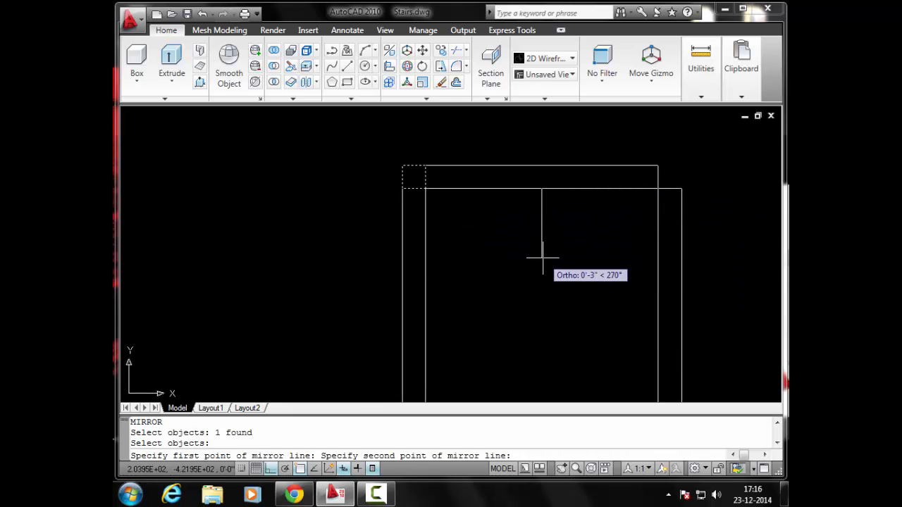
click(542, 257)
key(Escape)
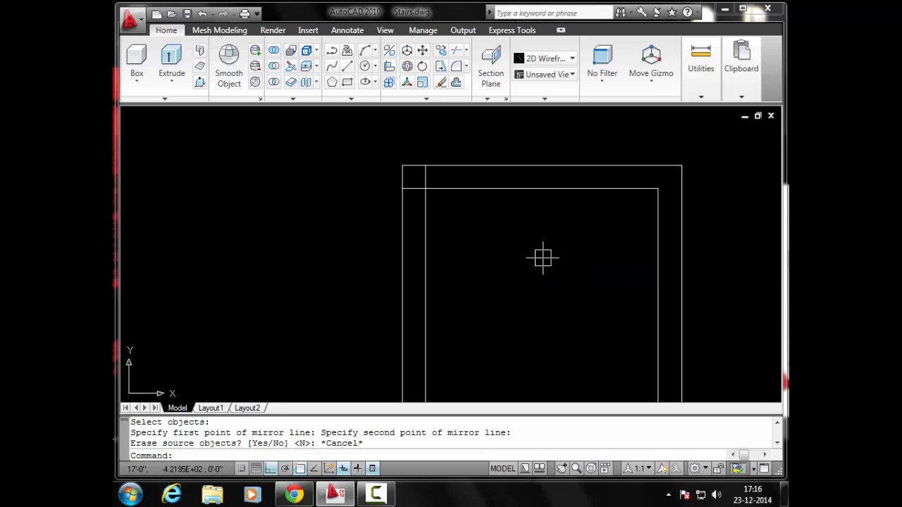
key(Escape)
key(Escape)
Step: Mirror the upper-left 1" corner square across the 1' square's vertical centerline, keeping the original
text(m)
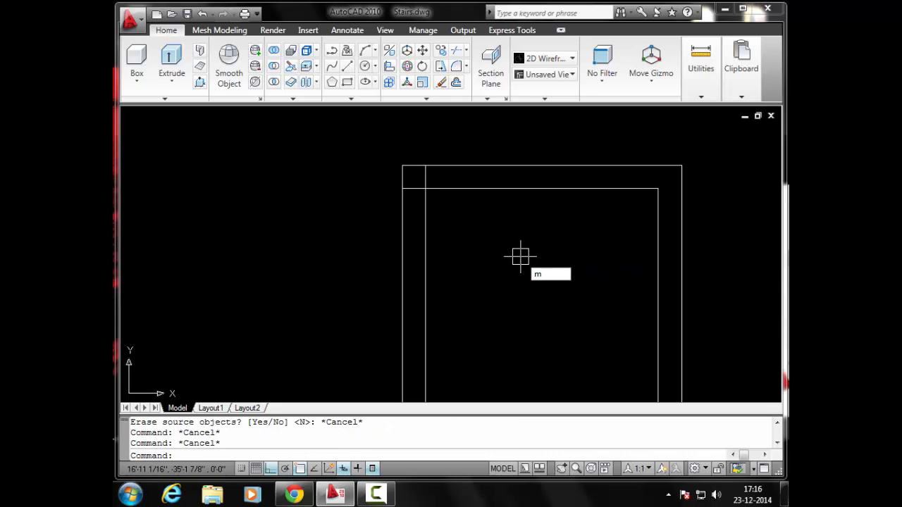
text(i)
key(Return)
scroll(469, 210, up, 5)
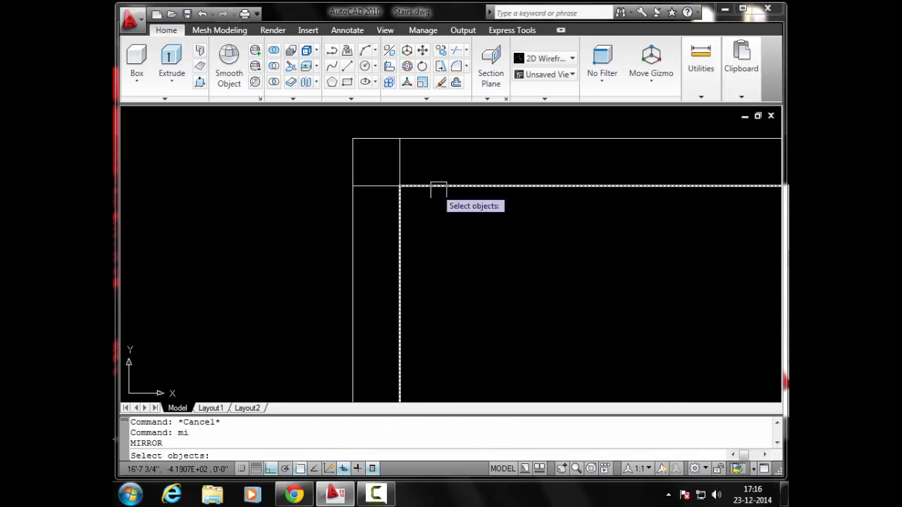
click(405, 162)
key(Return)
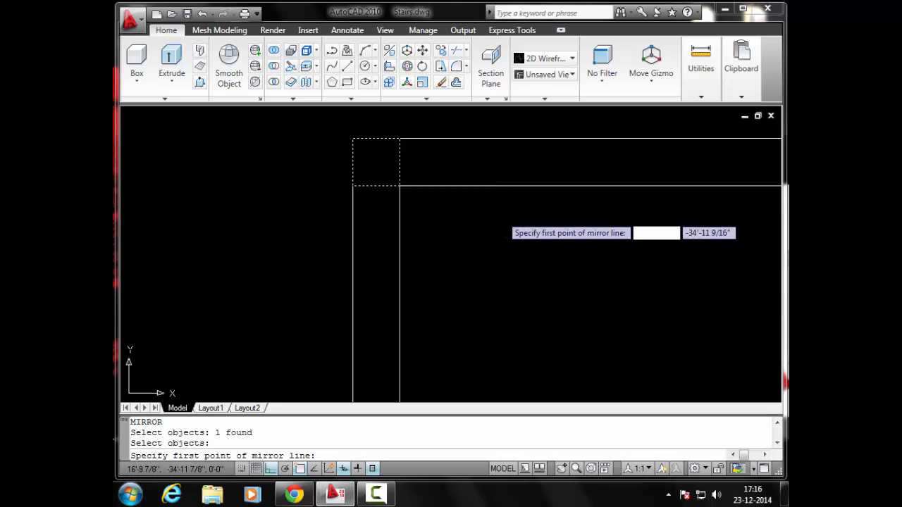
scroll(551, 225, down, 4)
click(583, 211)
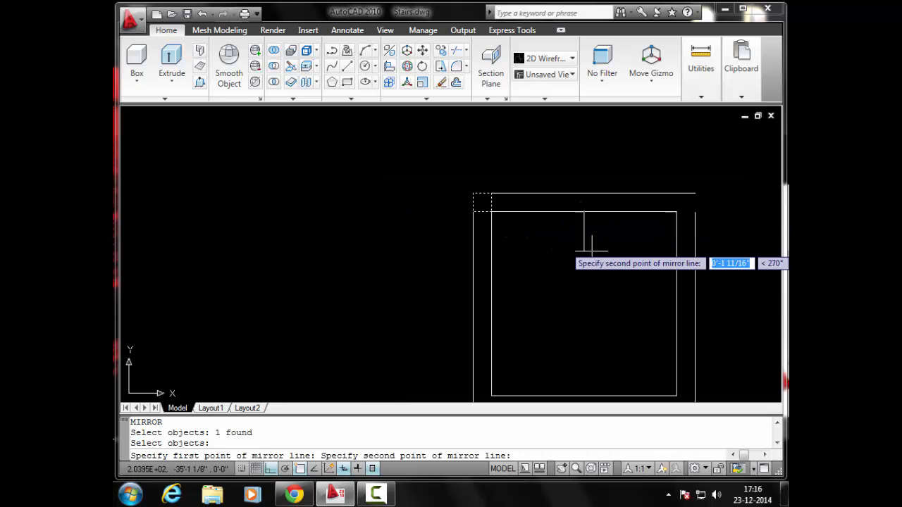
click(592, 273)
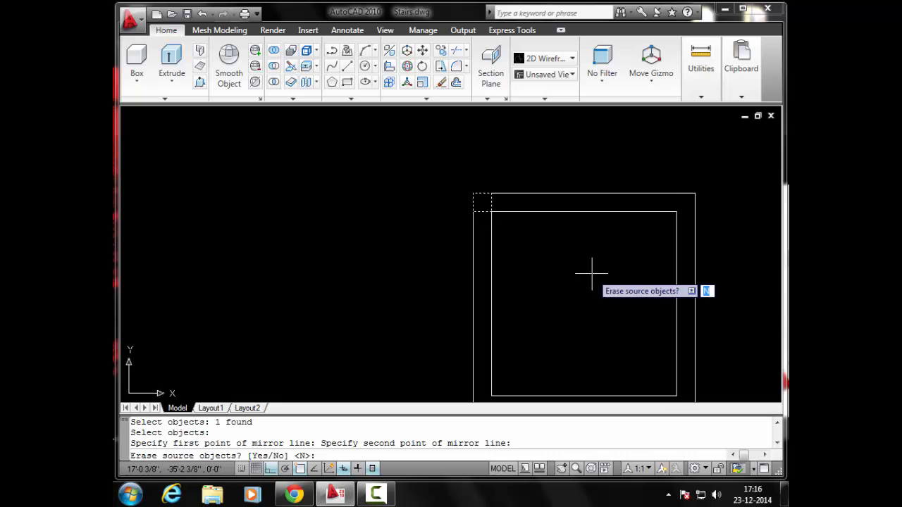
key(Return)
middle_drag(590, 263, 487, 244)
key(Escape)
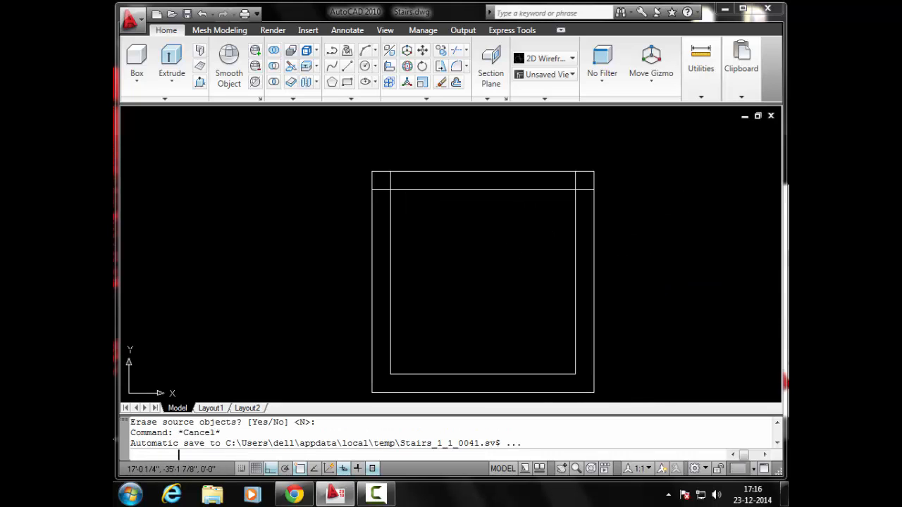
Step: Mirror both upper 1" corner squares across the 1' square's horizontal centerline, keeping the originals
key(Escape)
key(Escape)
key(Escape)
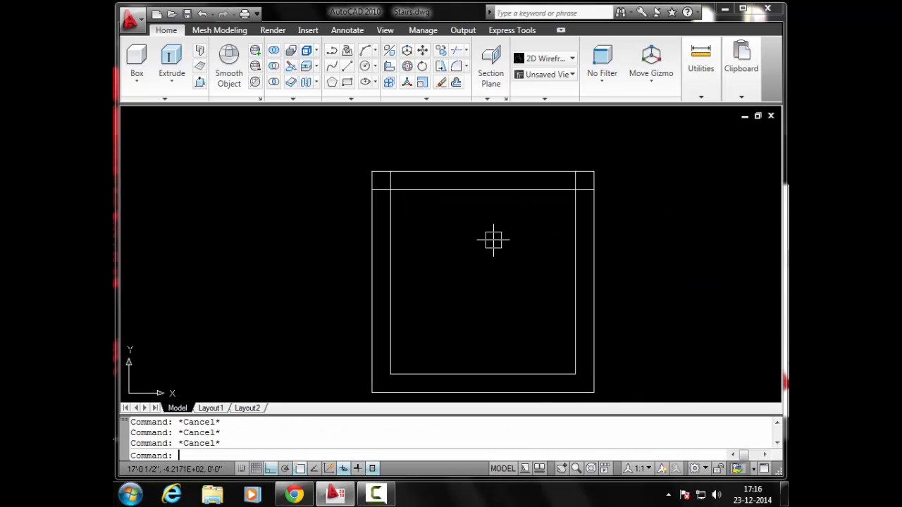
text(mi)
key(Return)
scroll(563, 190, up, 4)
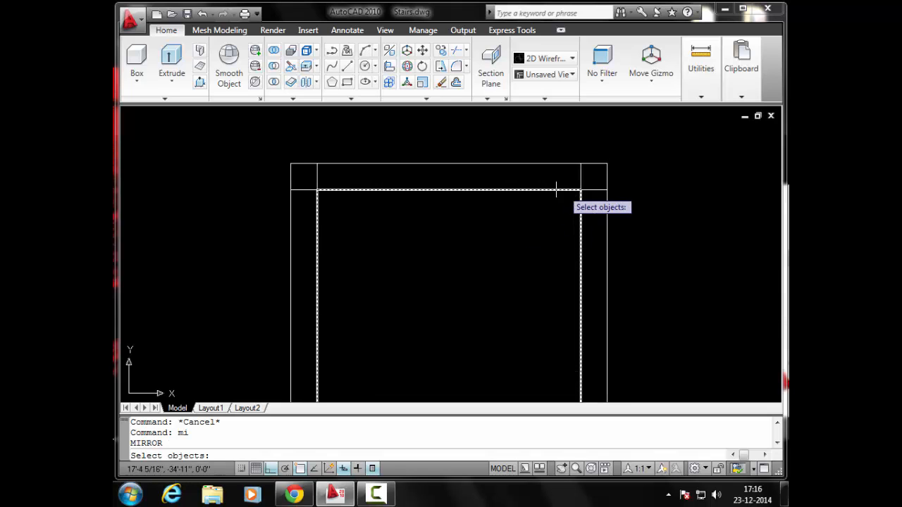
click(587, 174)
click(211, 179)
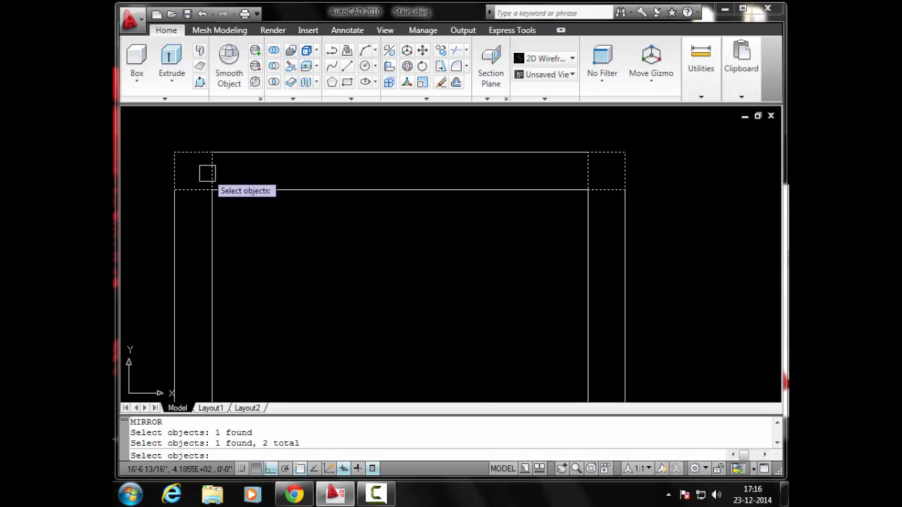
scroll(315, 249, down, 2)
middle_drag(377, 231, 438, 161)
key(Return)
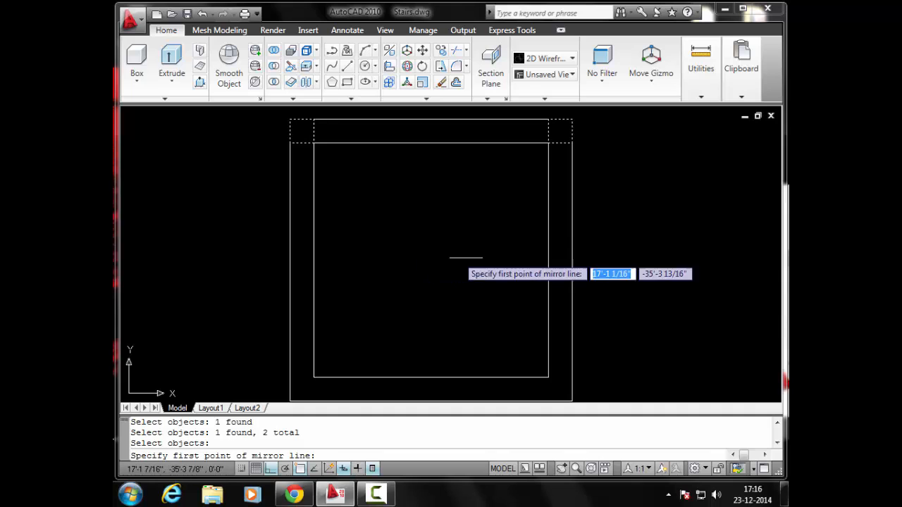
click(548, 262)
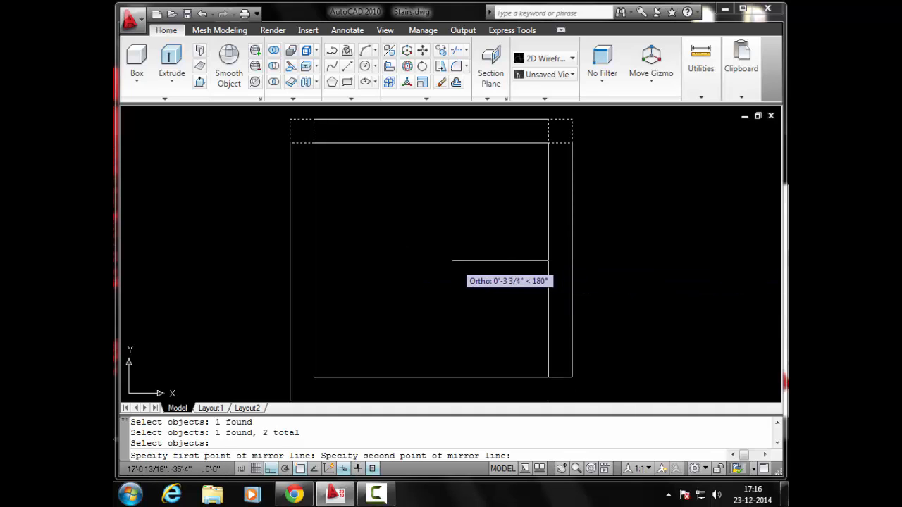
click(452, 264)
key(Return)
scroll(451, 261, down, 3)
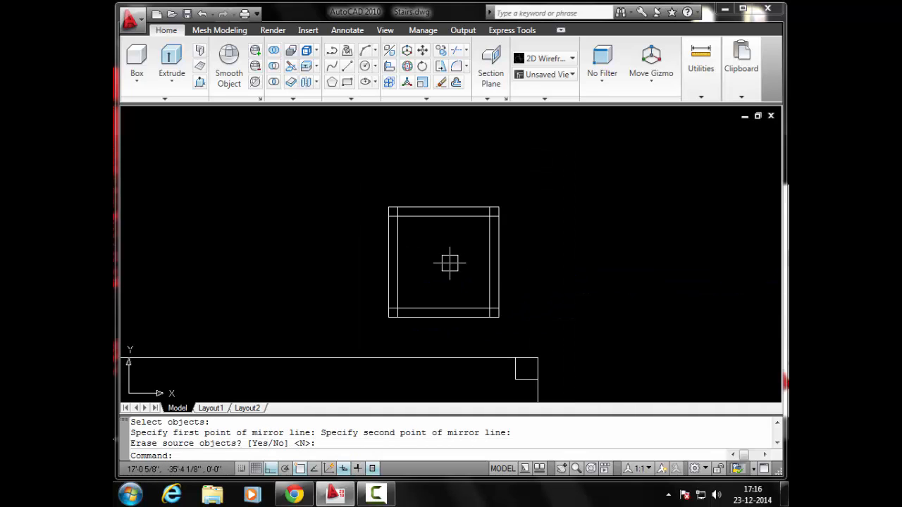
middle_drag(449, 260, 461, 243)
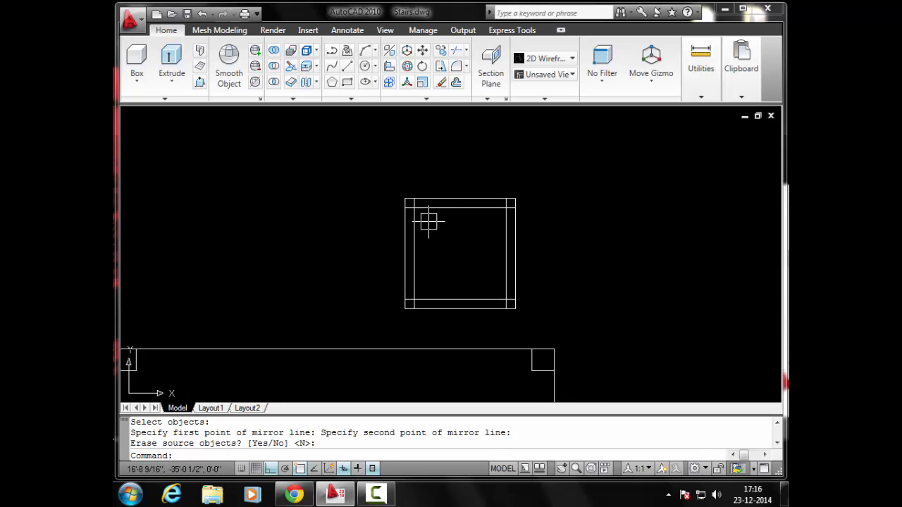
Step: Draw a line along the outer square's top edge from its upper-left corner to its upper-right corner
key(Escape)
key(Escape)
key(Escape)
scroll(434, 201, up, 2)
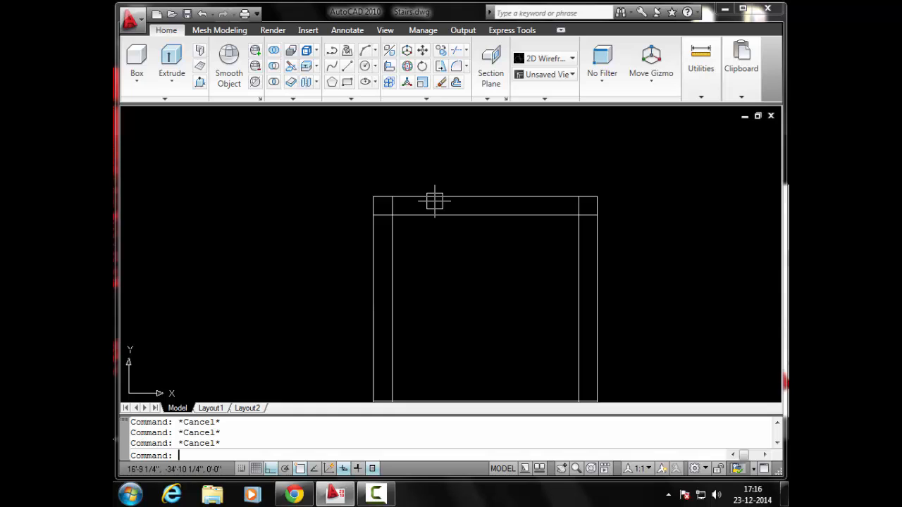
text(l)
key(Return)
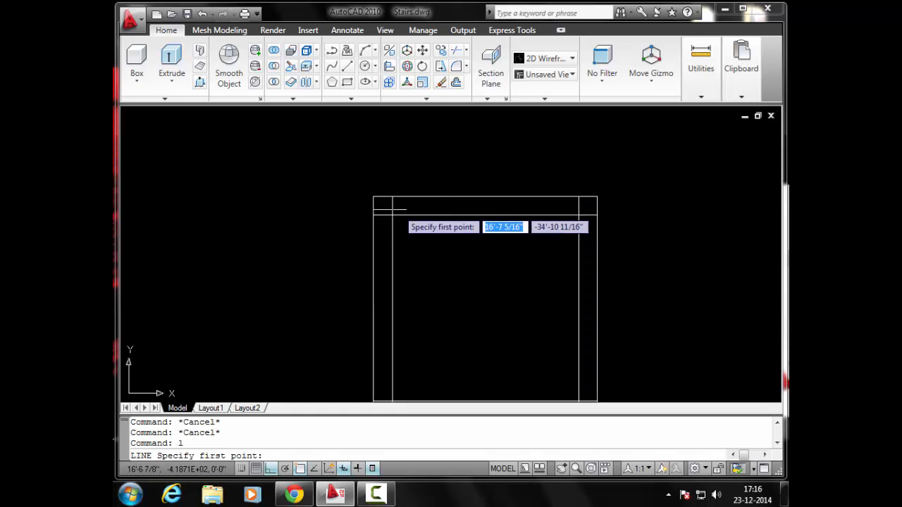
click(372, 192)
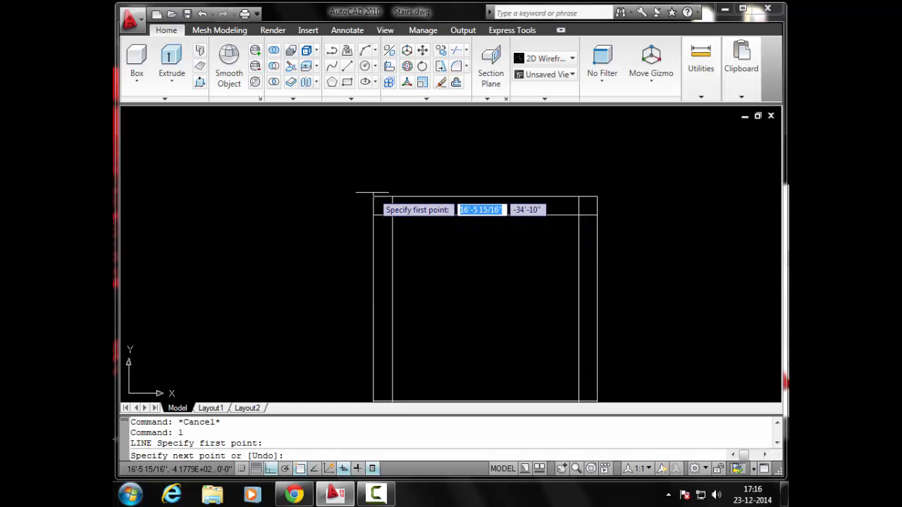
click(597, 197)
key(Escape)
key(Escape)
key(Escape)
key(Escape)
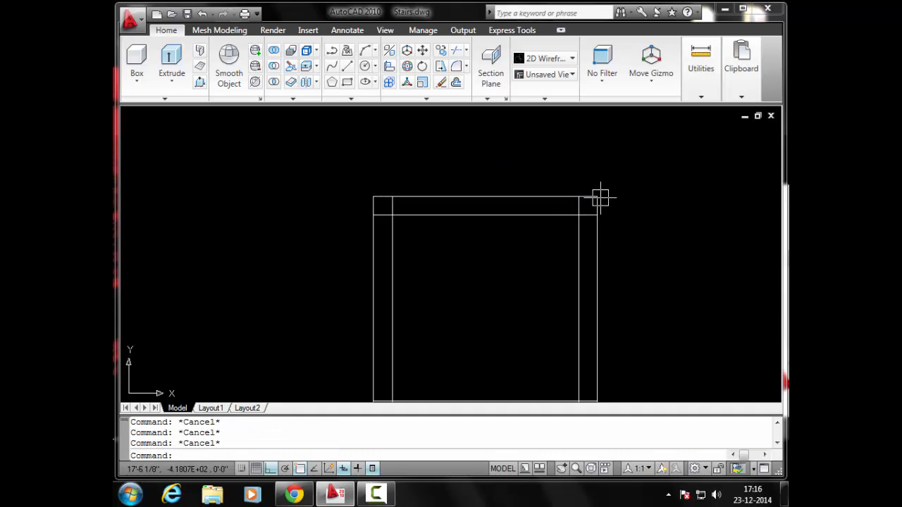
Step: Offset the line on the outer square's top edge 1" upward, outside the square
key(Return)
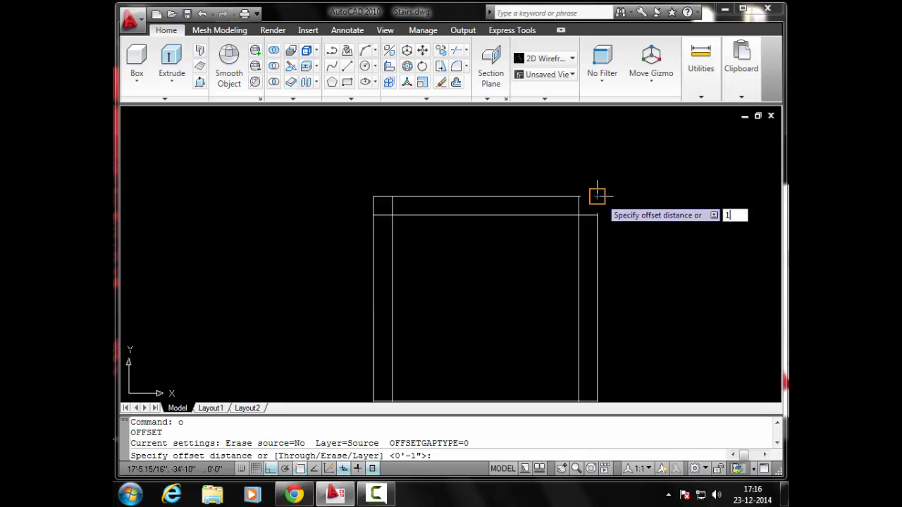
key(Return)
click(519, 196)
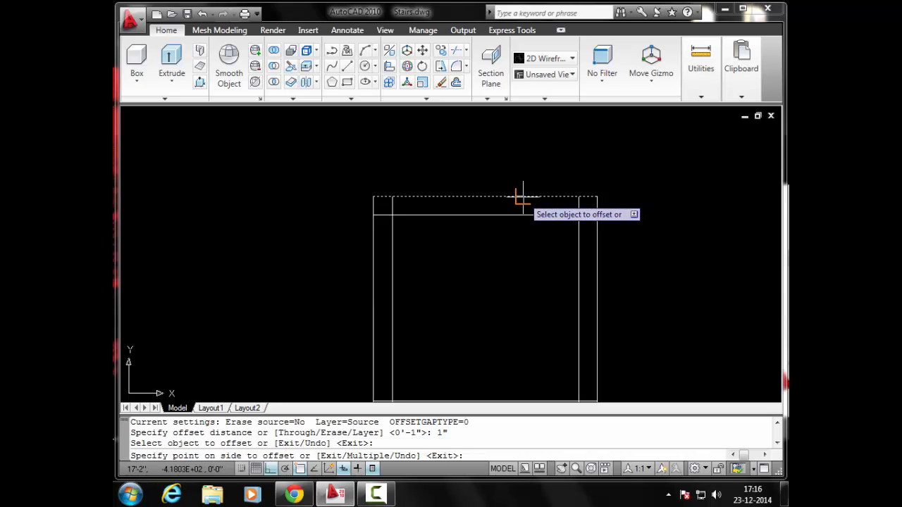
click(526, 173)
key(Escape)
key(Escape)
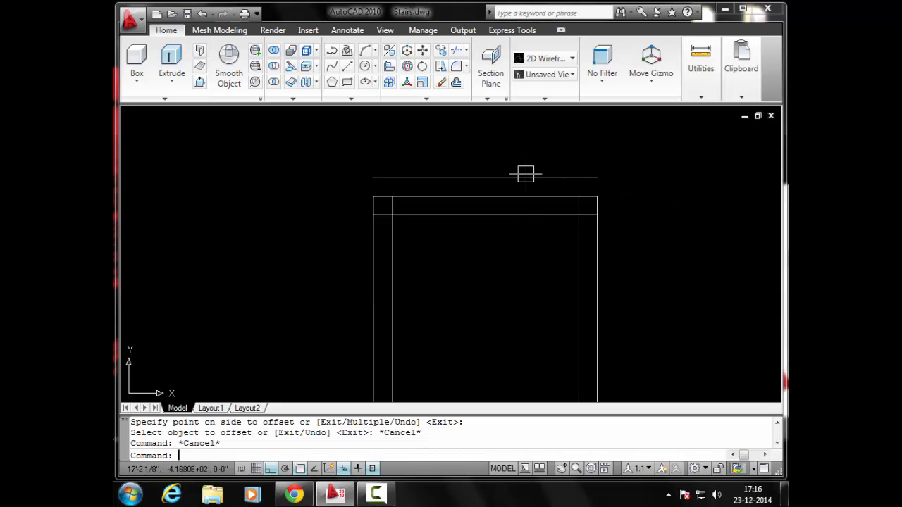
Step: Draw a backrest rectangle from the offset line's left end to the outer square's upper-right corner
text(re)
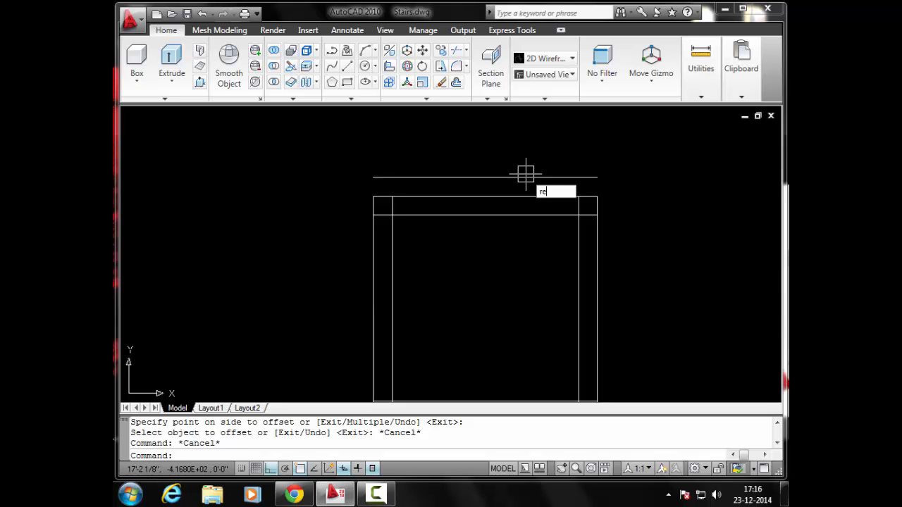
text(c)
key(Return)
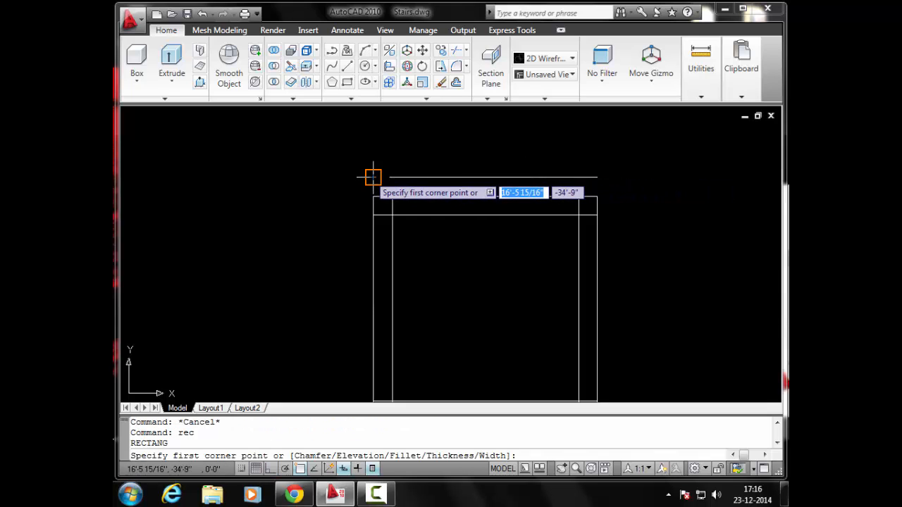
click(373, 177)
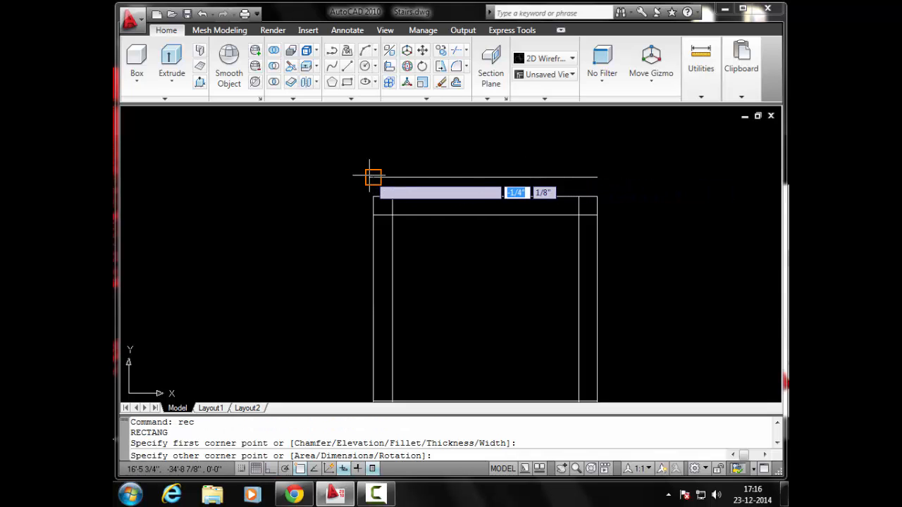
click(597, 197)
scroll(562, 203, down, 3)
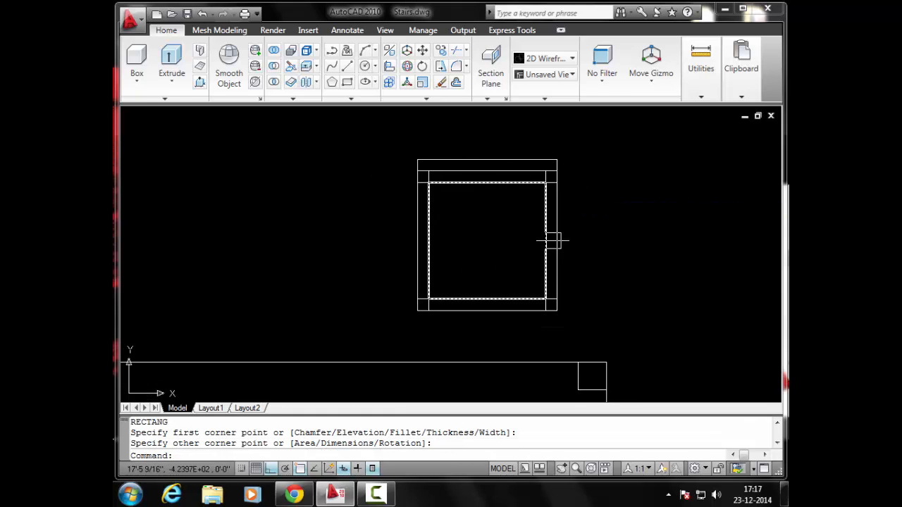
scroll(551, 211, up, 2)
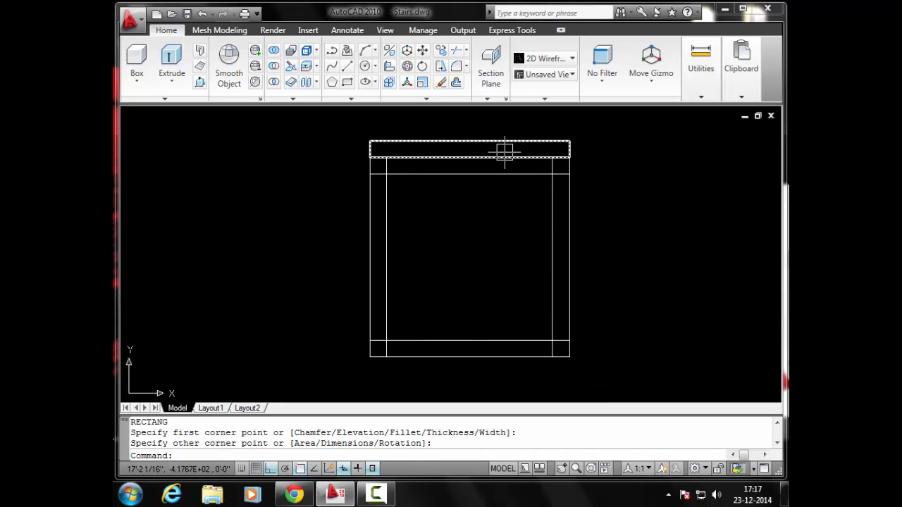
mouse_move(504, 151)
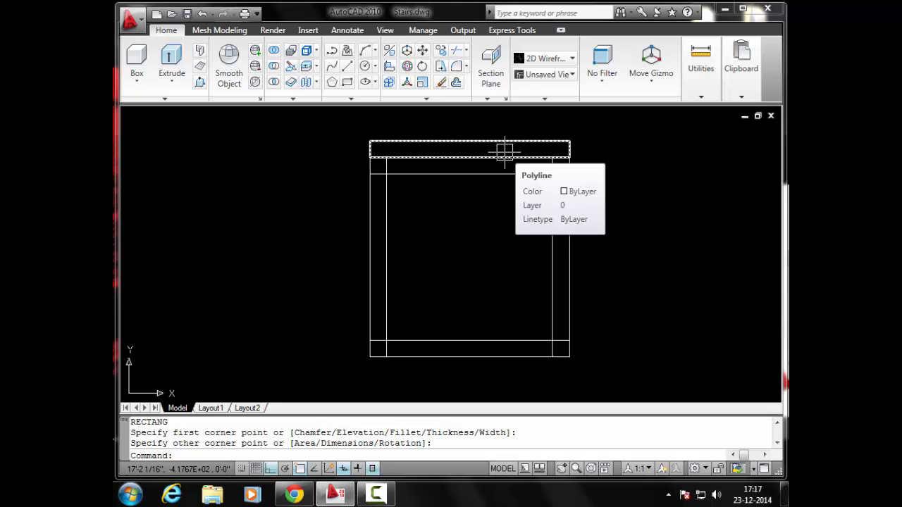
Step: Switch the drawing to the SW Isometric view with both the table and chair plans in sight
scroll(468, 275, down, 2)
middle_drag(467, 292, 517, 218)
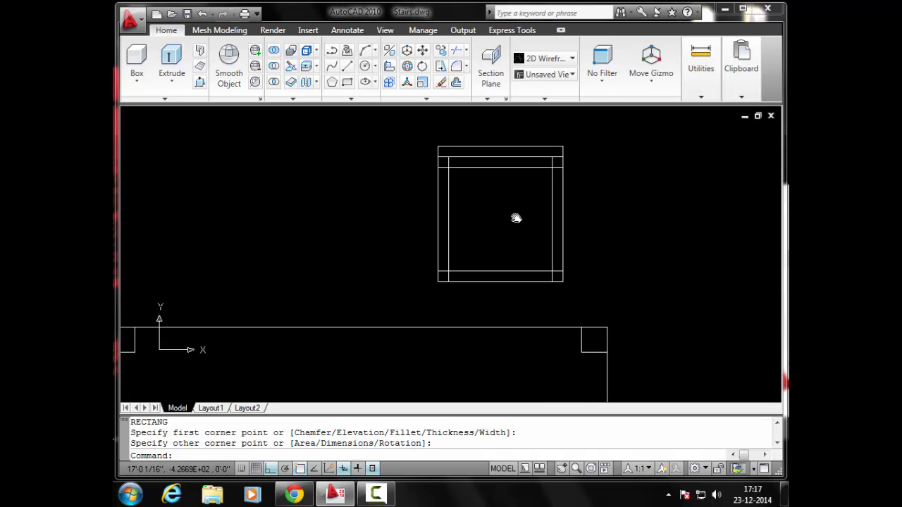
scroll(517, 217, down, 2)
middle_drag(503, 288, 519, 267)
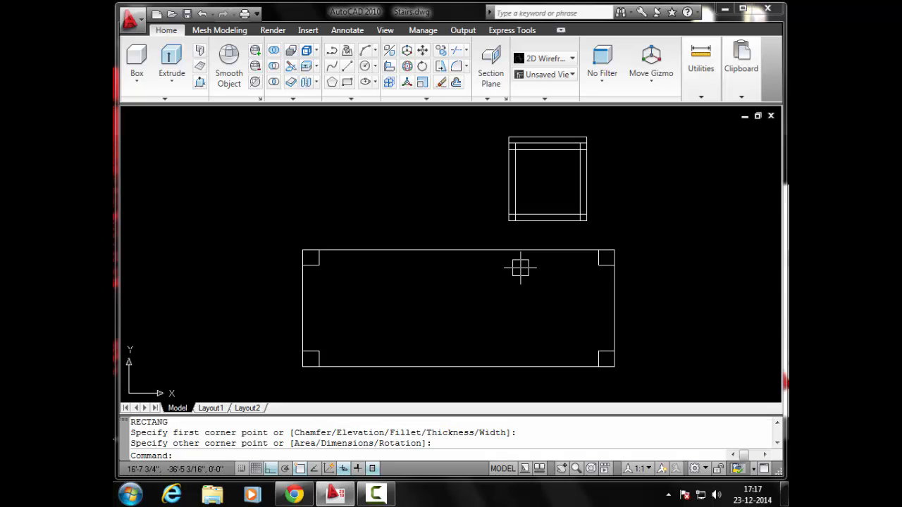
click(385, 30)
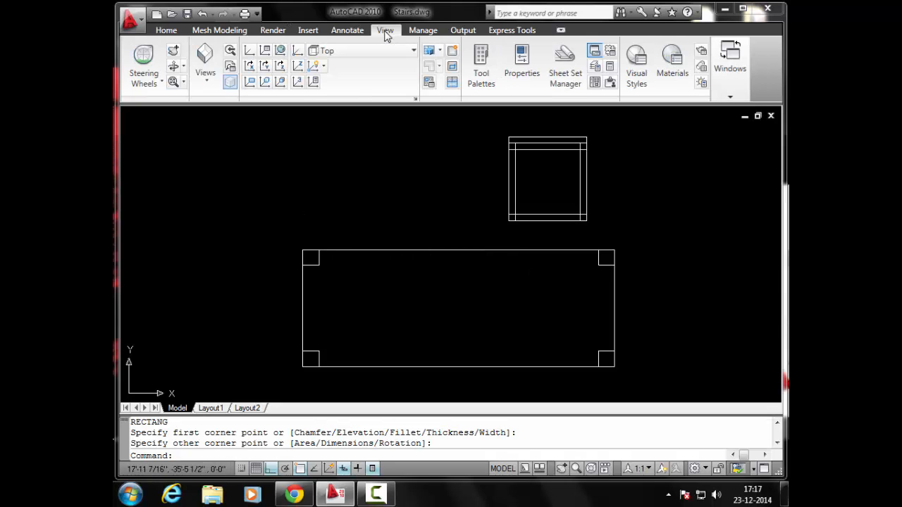
click(206, 77)
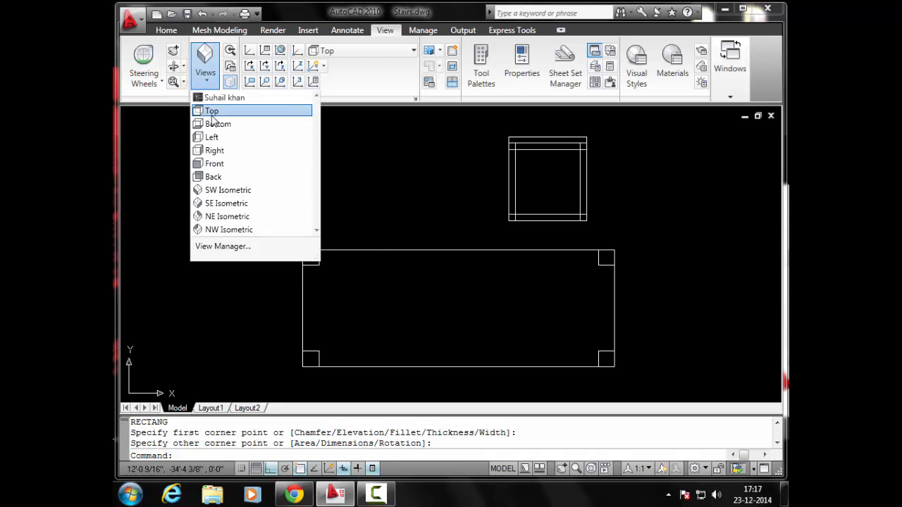
click(219, 192)
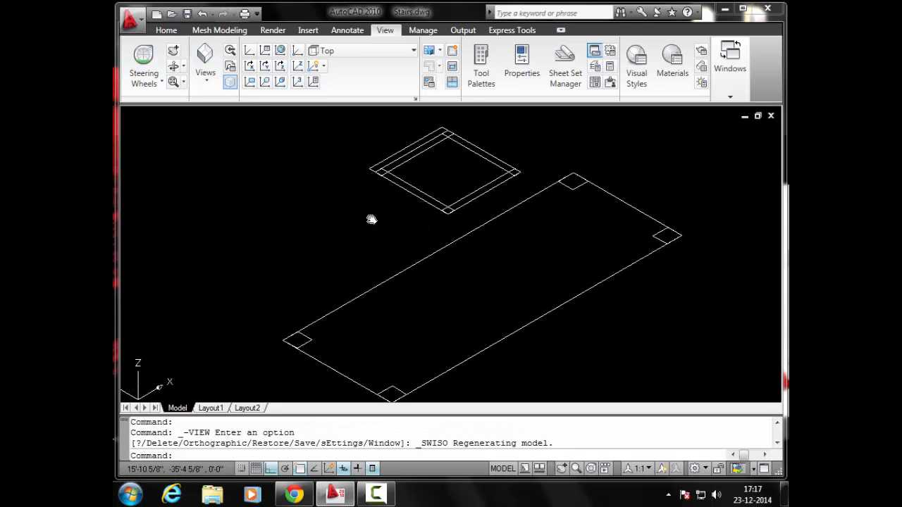
middle_drag(407, 247, 415, 237)
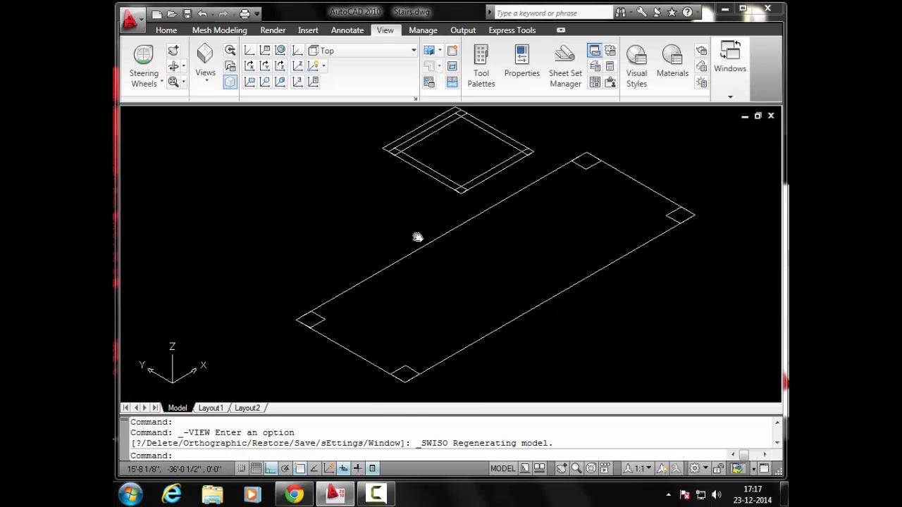
Step: Extrude the four corner leg squares of the table 15" upward along Z
key(Escape)
key(Escape)
middle_drag(406, 290, 411, 283)
key(Escape)
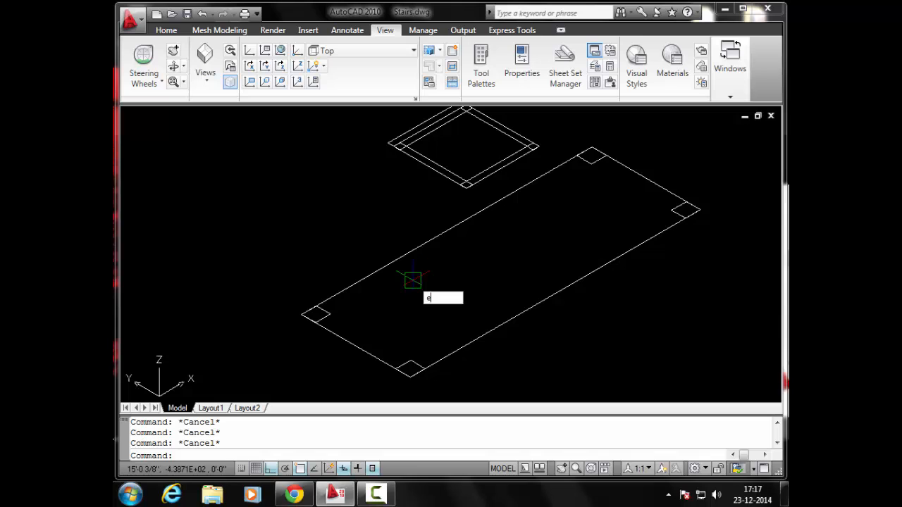
text(ext)
key(Return)
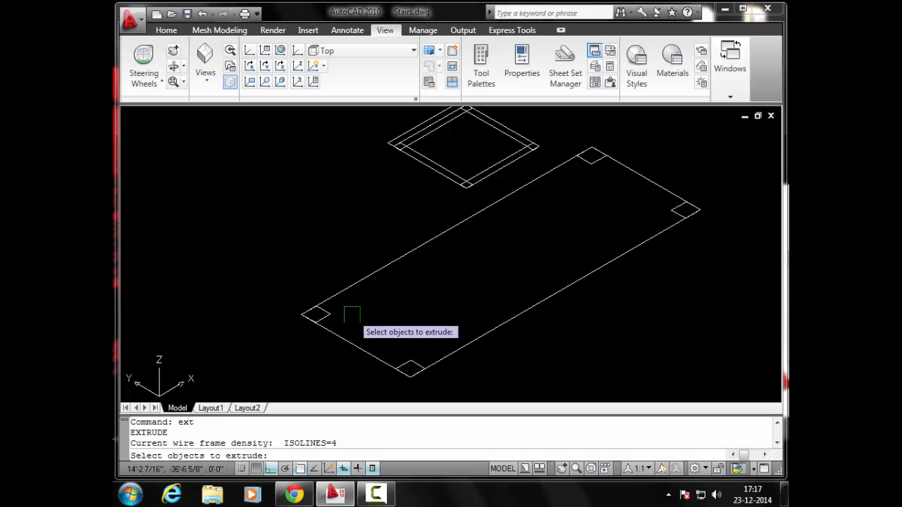
click(313, 314)
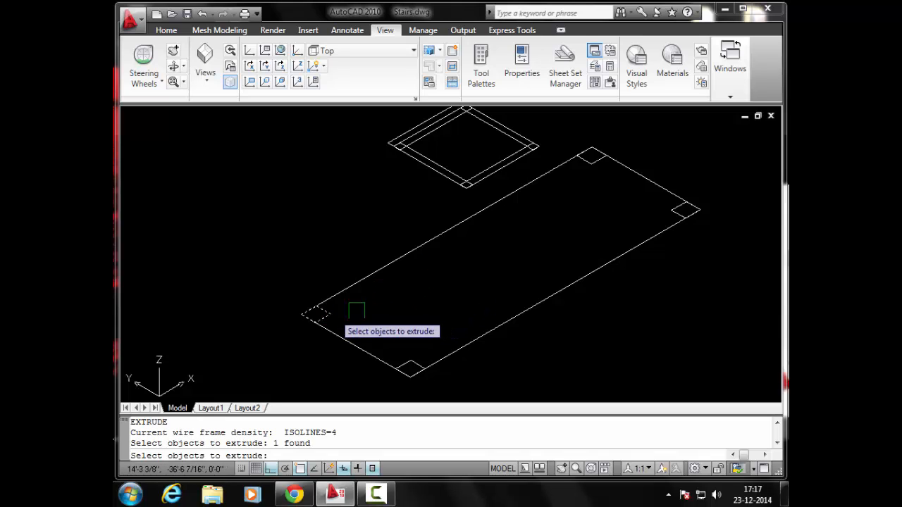
click(594, 160)
click(669, 208)
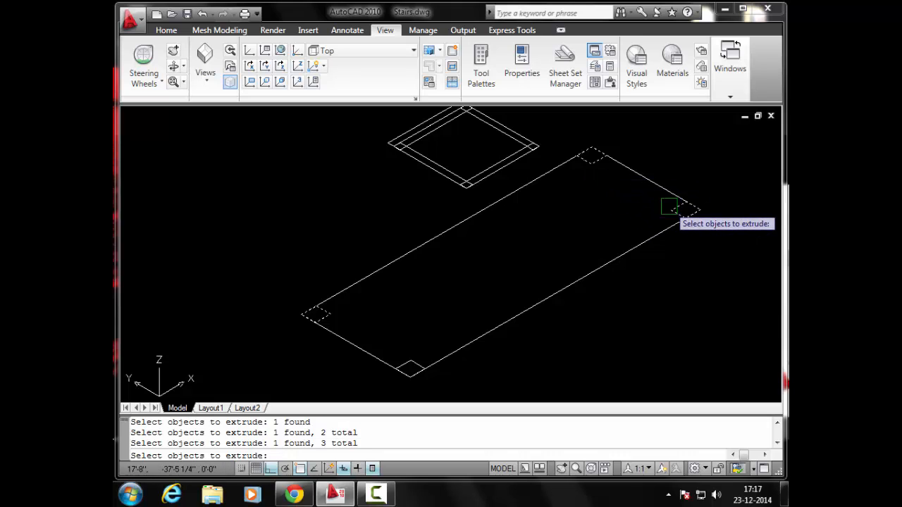
key(Return)
click(412, 358)
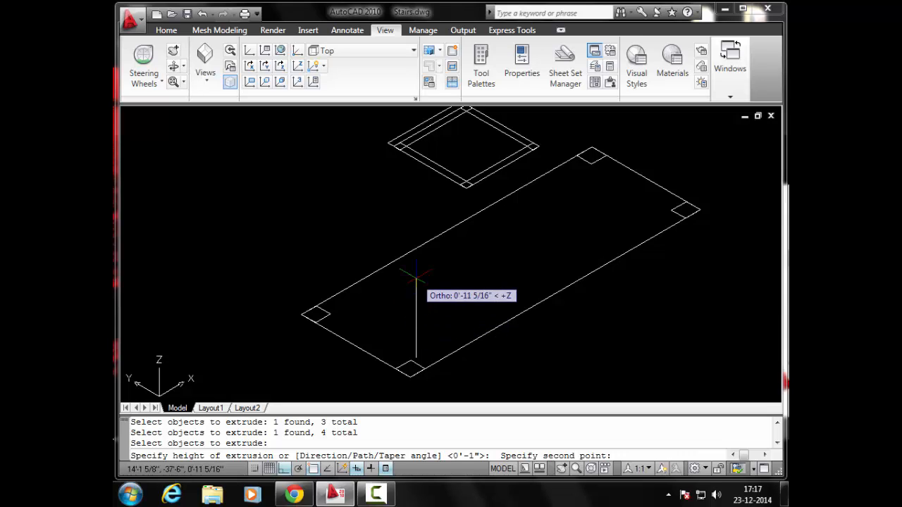
text(15")
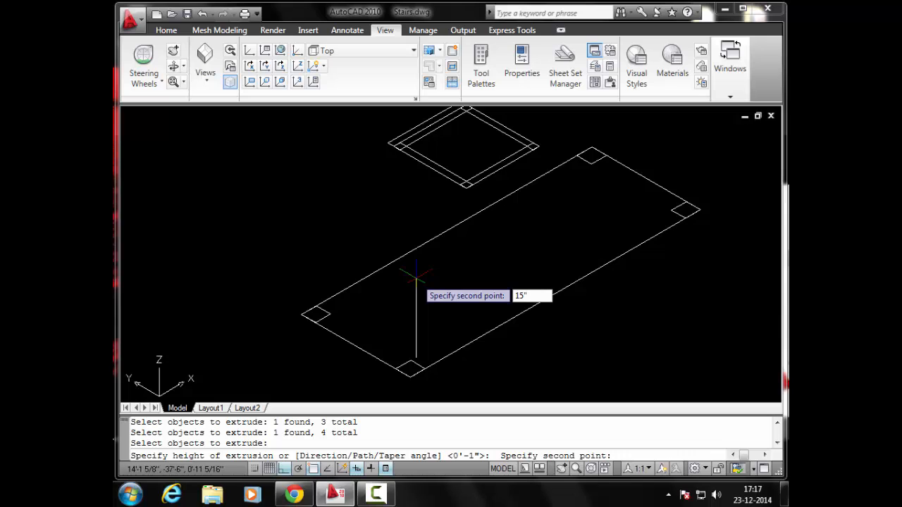
key(Return)
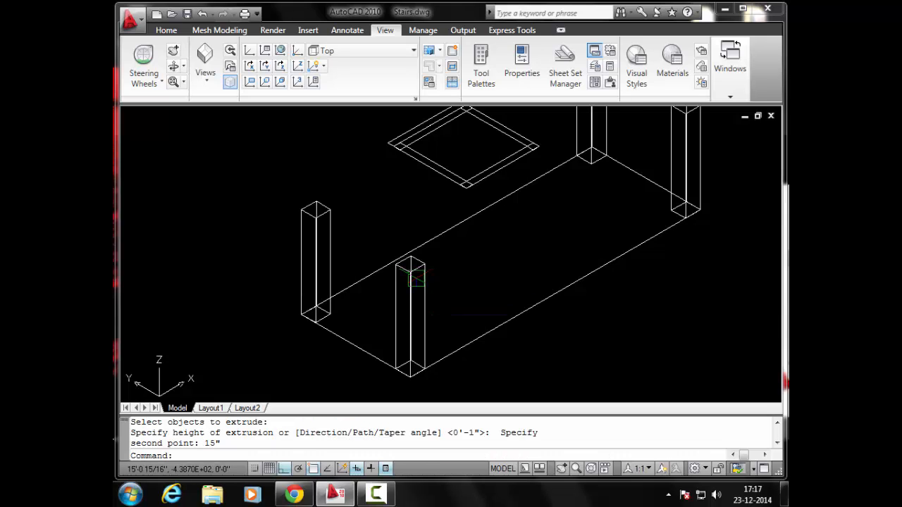
scroll(415, 278, down, 2)
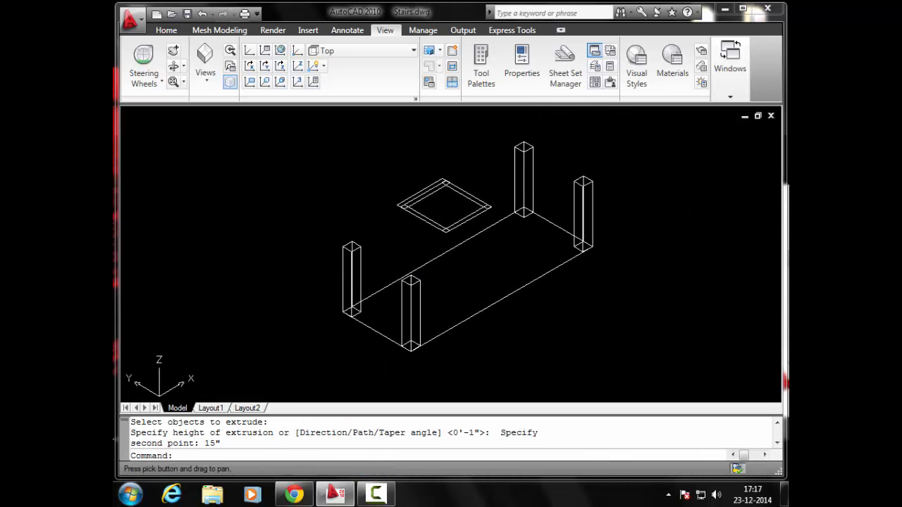
key(Escape)
key(Escape)
key(Escape)
scroll(477, 344, up, 2)
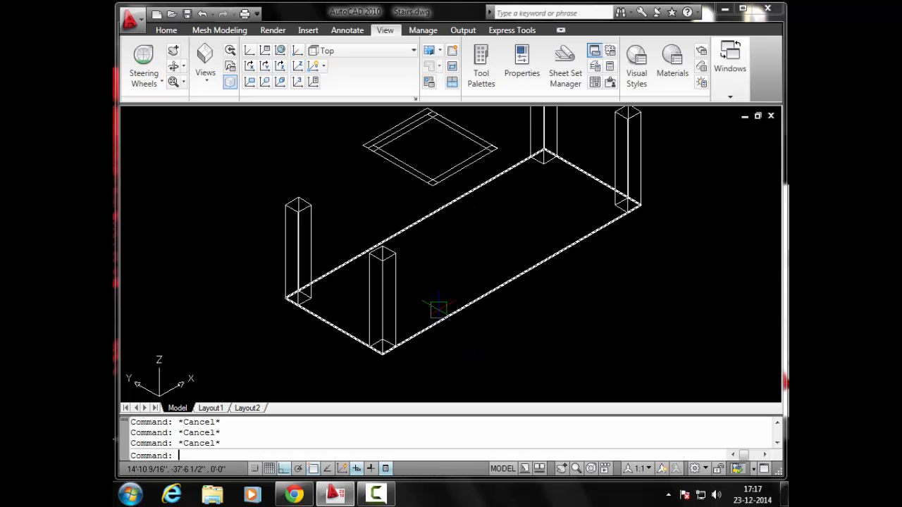
Step: Extrude the table's outer rectangle 1" upward as the tabletop slab
key(Return)
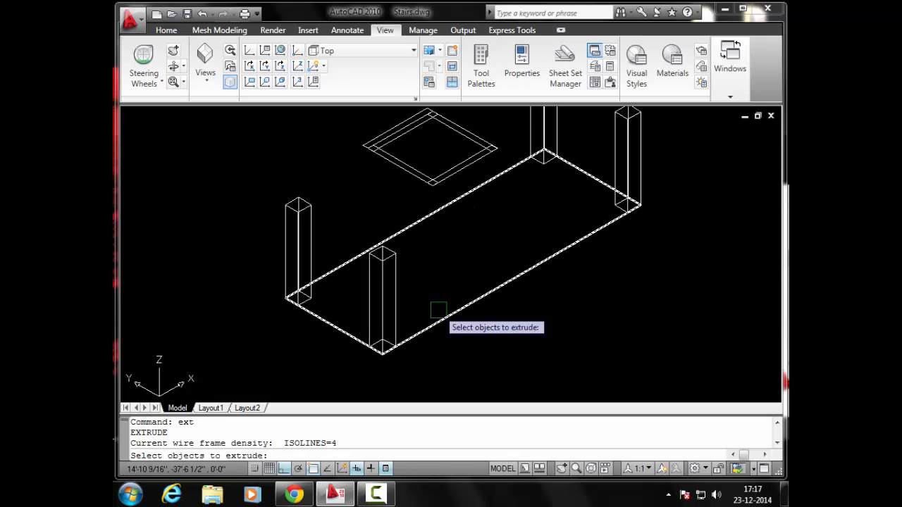
click(441, 317)
key(Return)
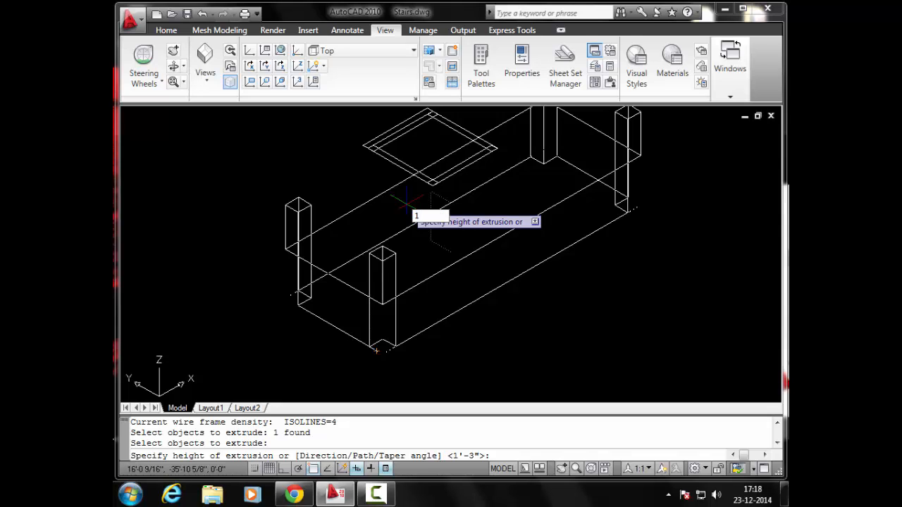
key(Return)
key(Escape)
key(Escape)
key(Escape)
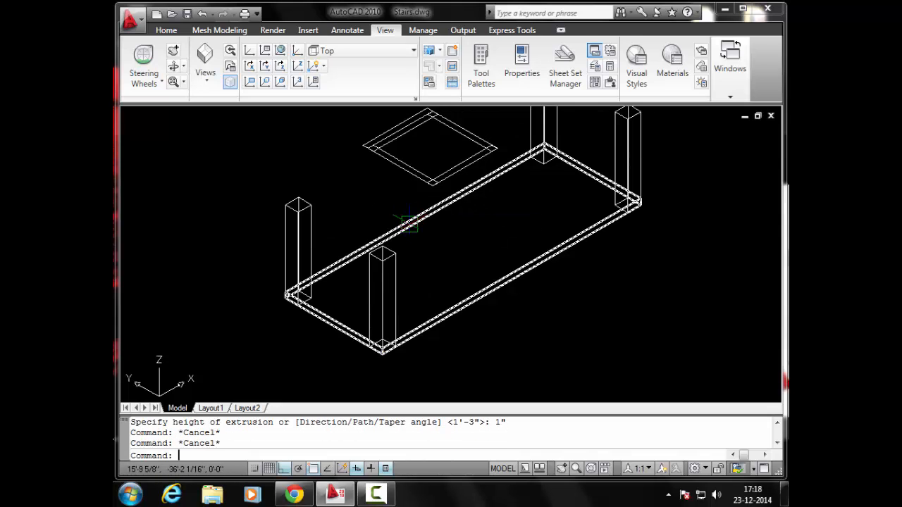
text(m)
key(Return)
scroll(378, 357, up, 3)
click(380, 352)
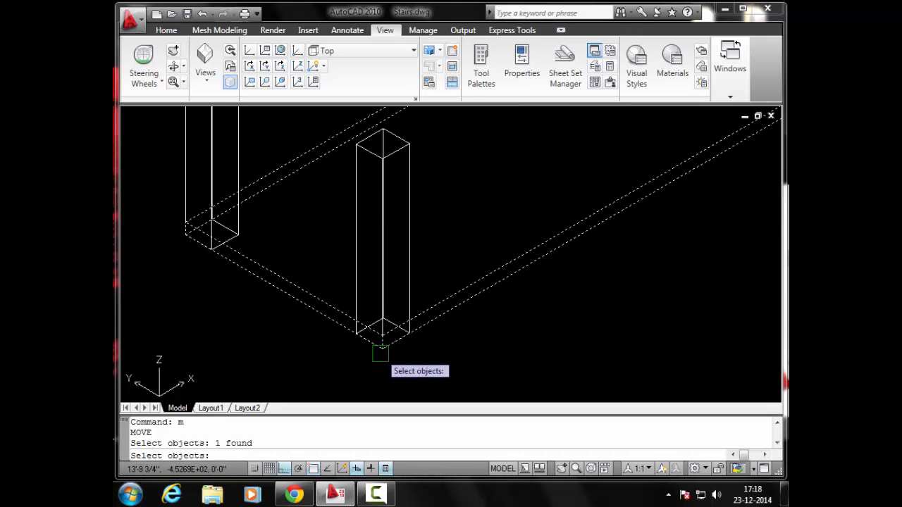
key(Return)
click(382, 343)
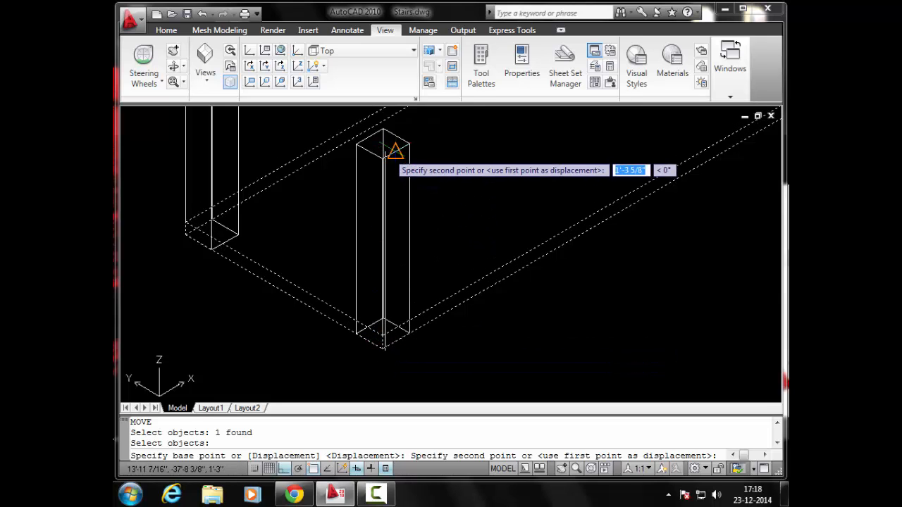
key(Escape)
Step: Move the tabletop slab from its bottom front corner onto the top front corner of the table's front leg
text(m)
key(Return)
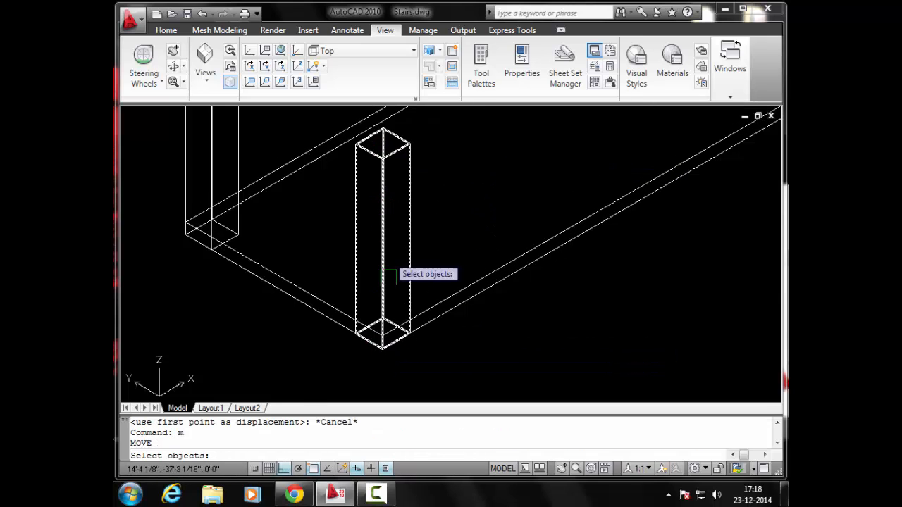
click(381, 351)
key(Return)
click(382, 348)
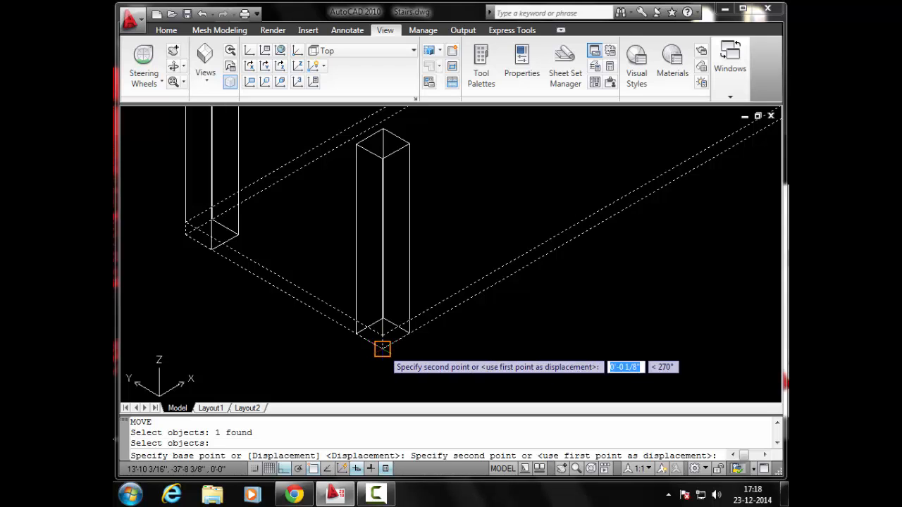
click(382, 156)
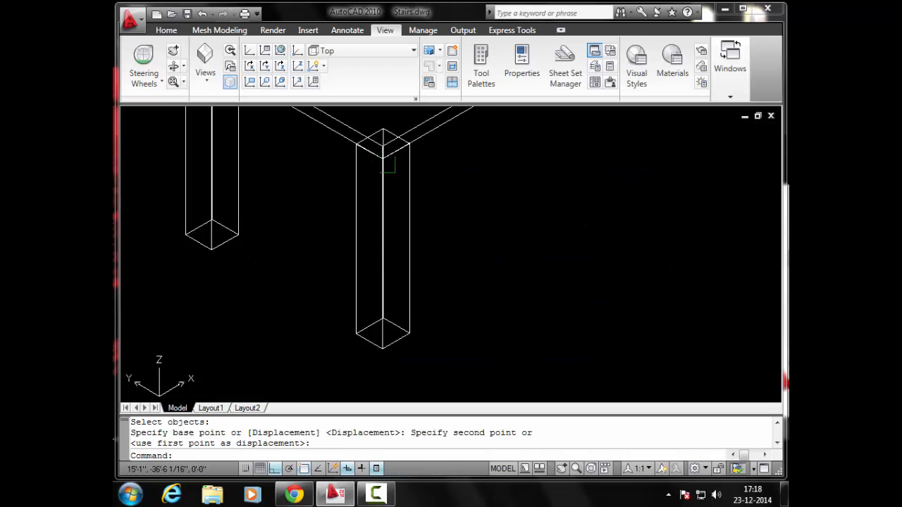
scroll(389, 165, down, 4)
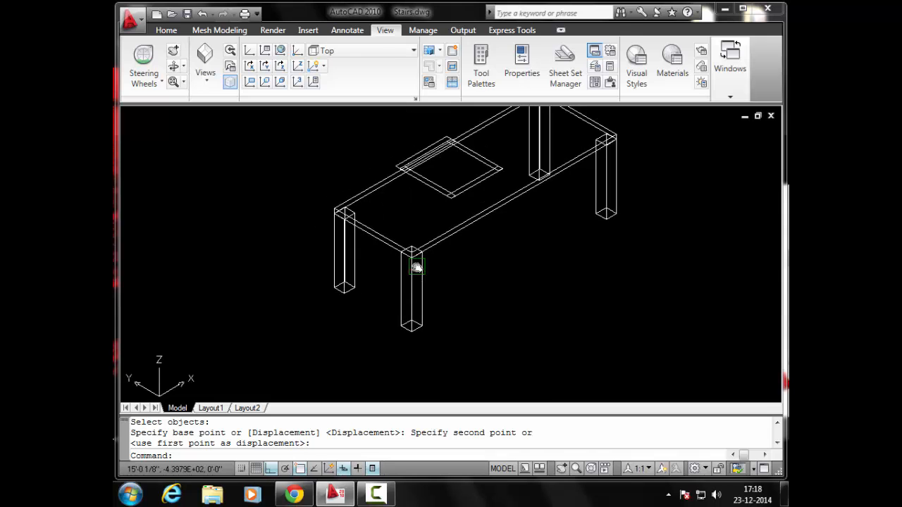
middle_drag(427, 217, 439, 233)
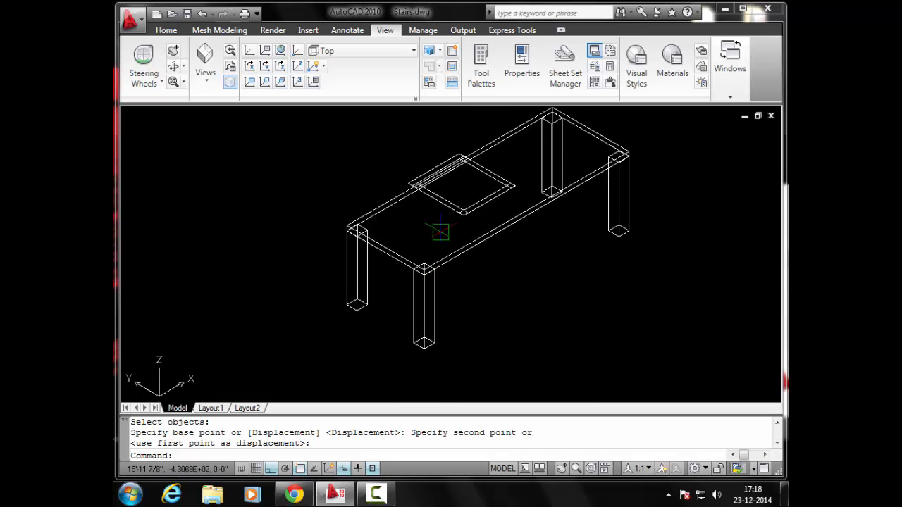
scroll(440, 214, up, 2)
scroll(446, 198, up, 3)
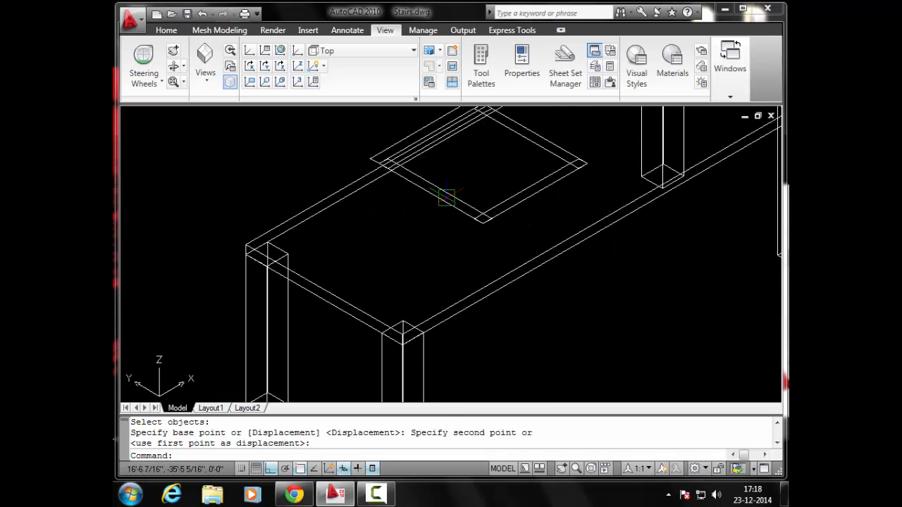
scroll(447, 197, down, 4)
scroll(446, 198, up, 3)
middle_drag(447, 198, 446, 216)
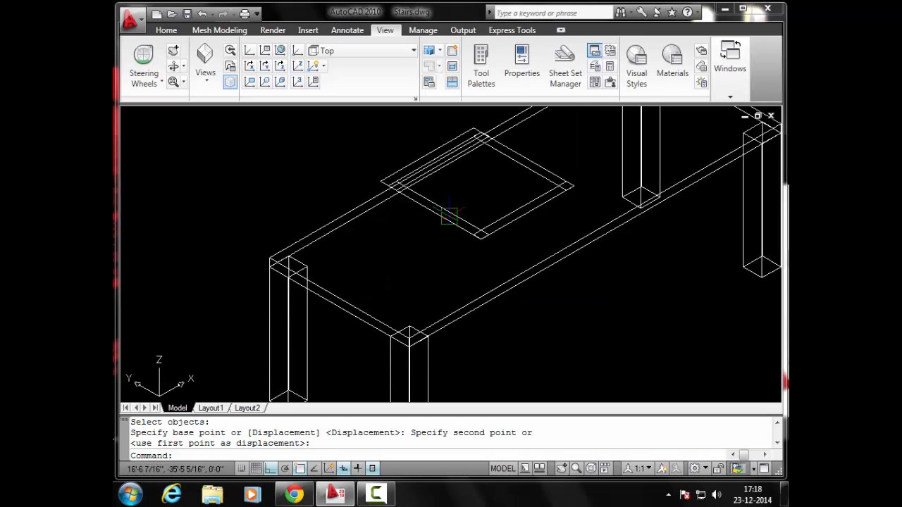
scroll(448, 215, up, 2)
key(Escape)
key(Escape)
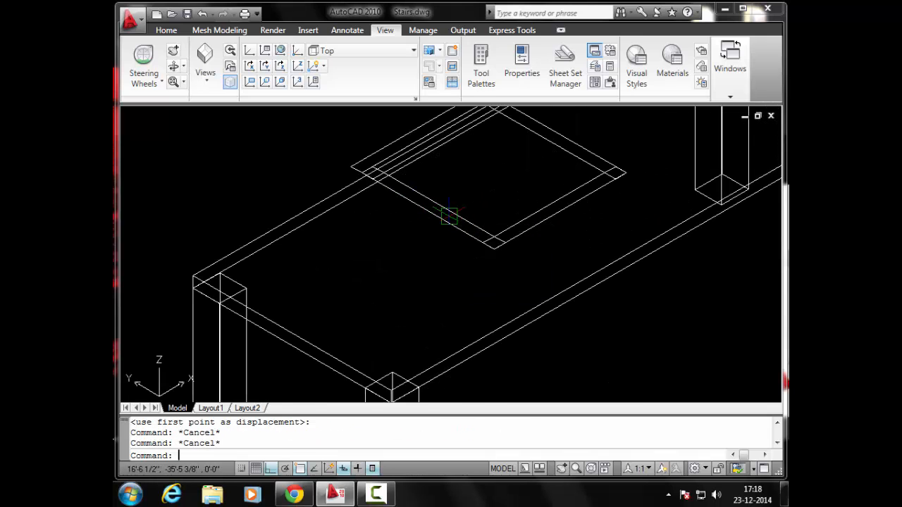
key(Escape)
scroll(448, 215, down, 3)
scroll(449, 215, up, 2)
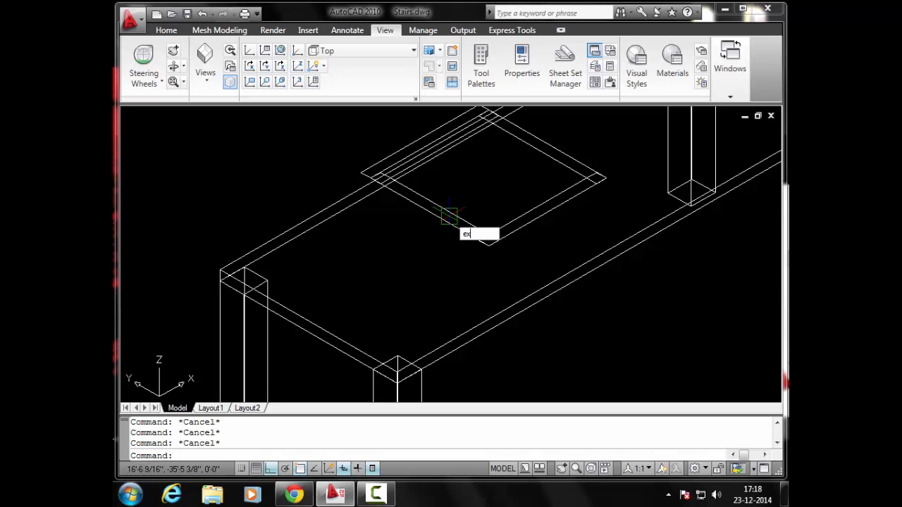
Step: Extrude the four corner leg squares of the chair 1' upward along Z
text(ext)
key(Return)
scroll(454, 229, up, 5)
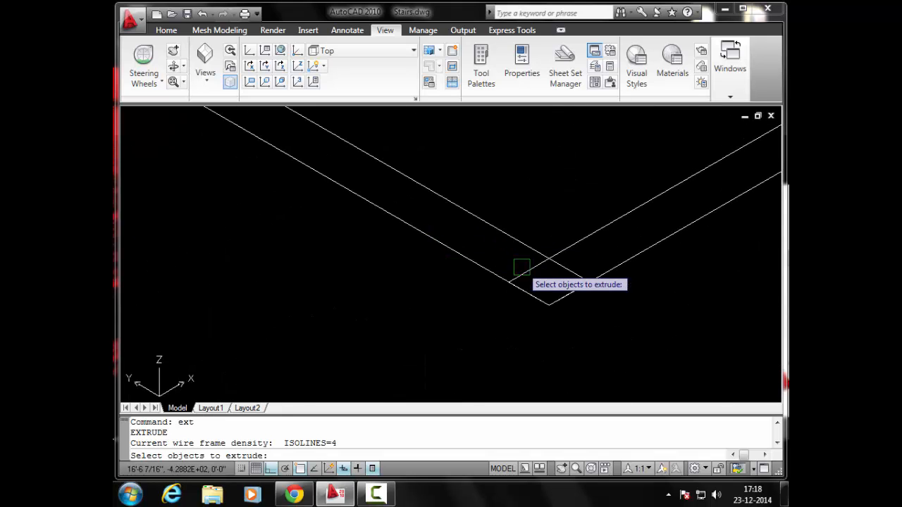
click(522, 267)
scroll(578, 237, down, 4)
middle_drag(614, 222, 522, 285)
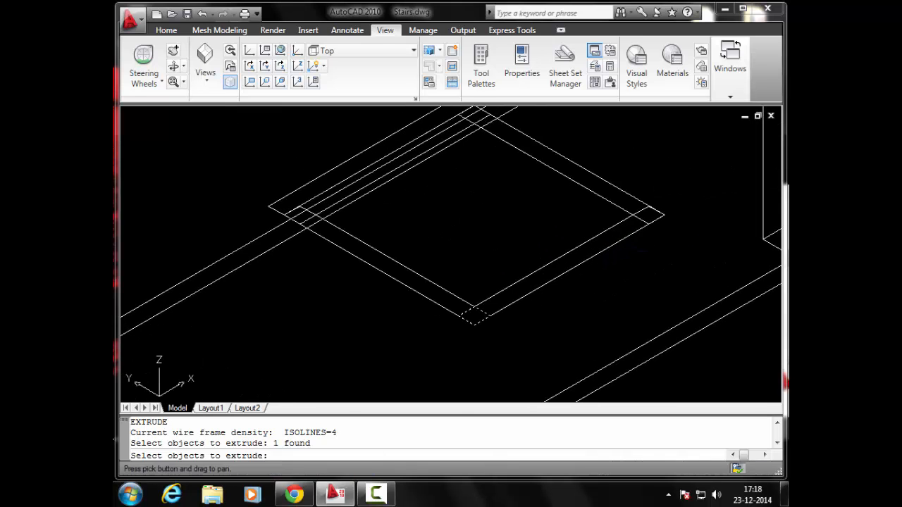
scroll(625, 241, up, 3)
click(654, 195)
scroll(523, 190, down, 6)
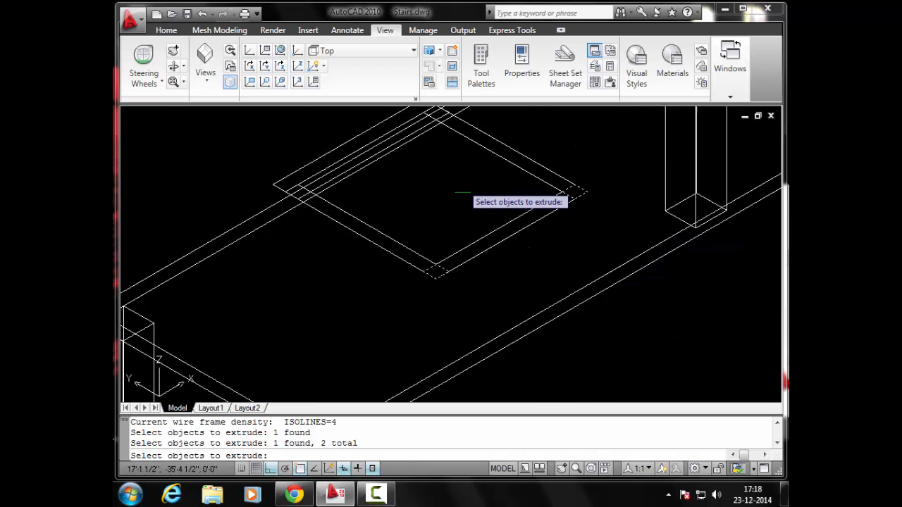
middle_drag(461, 225, 457, 221)
scroll(457, 221, up, 6)
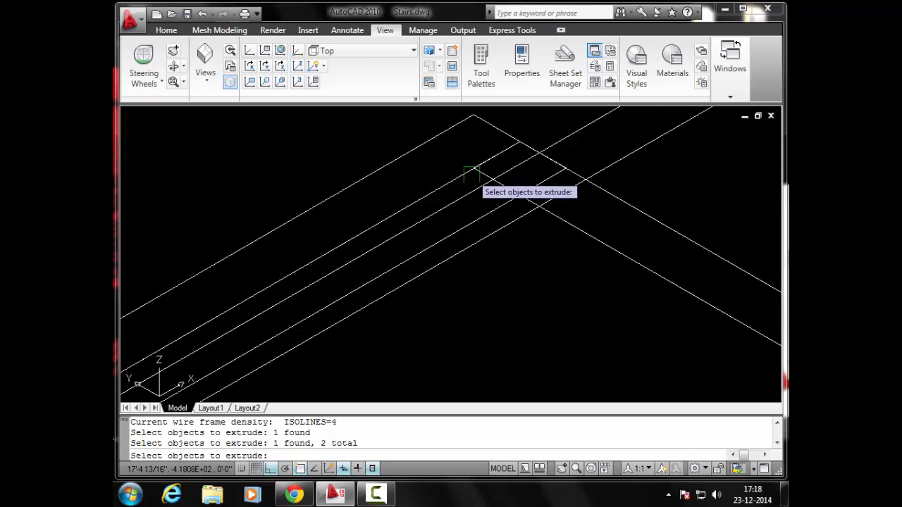
click(476, 170)
scroll(474, 176, down, 6)
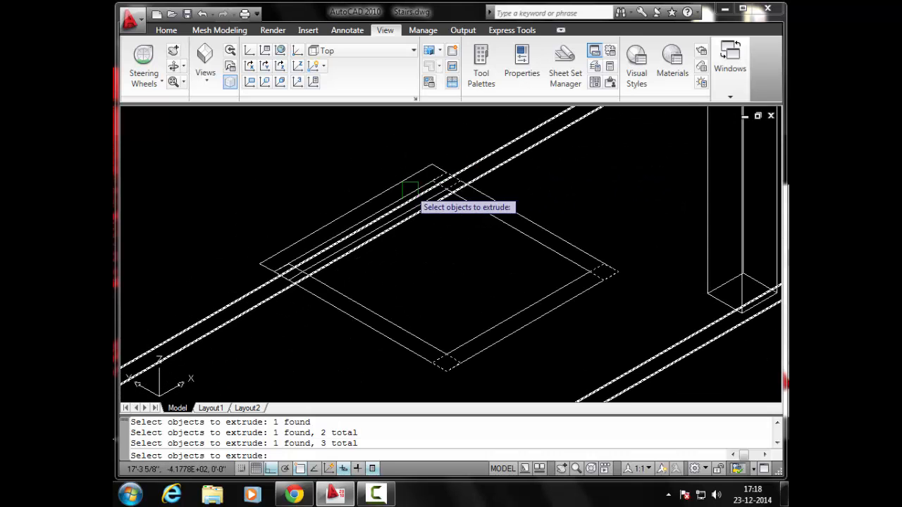
middle_drag(426, 187, 483, 182)
scroll(346, 239, up, 8)
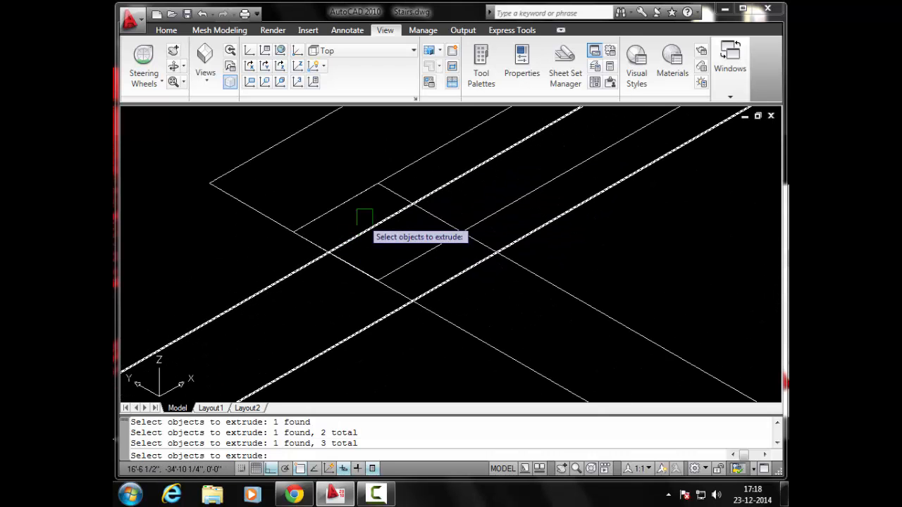
click(396, 188)
scroll(393, 187, down, 6)
middle_drag(451, 248, 310, 216)
key(Return)
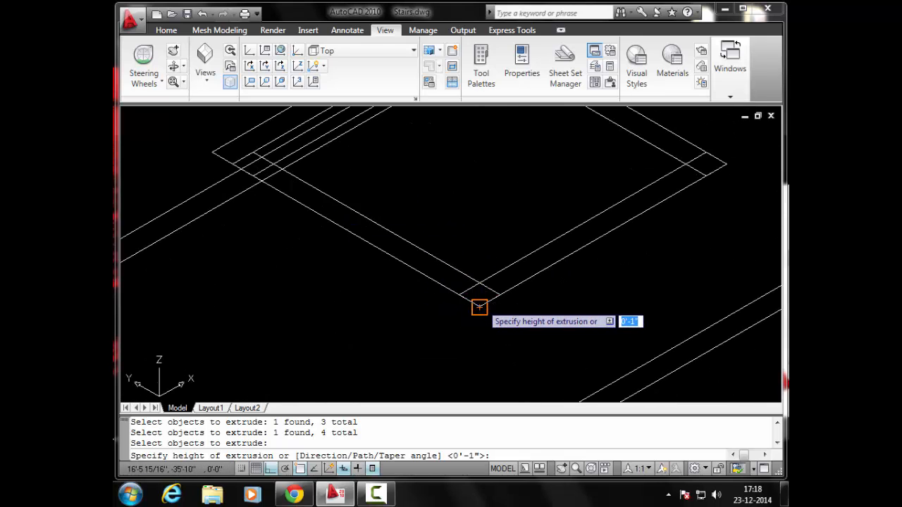
click(479, 304)
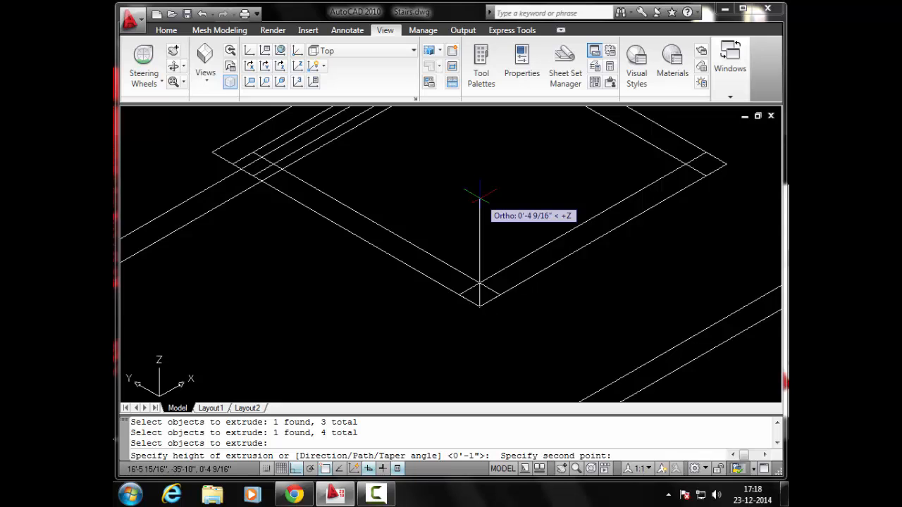
text(1)
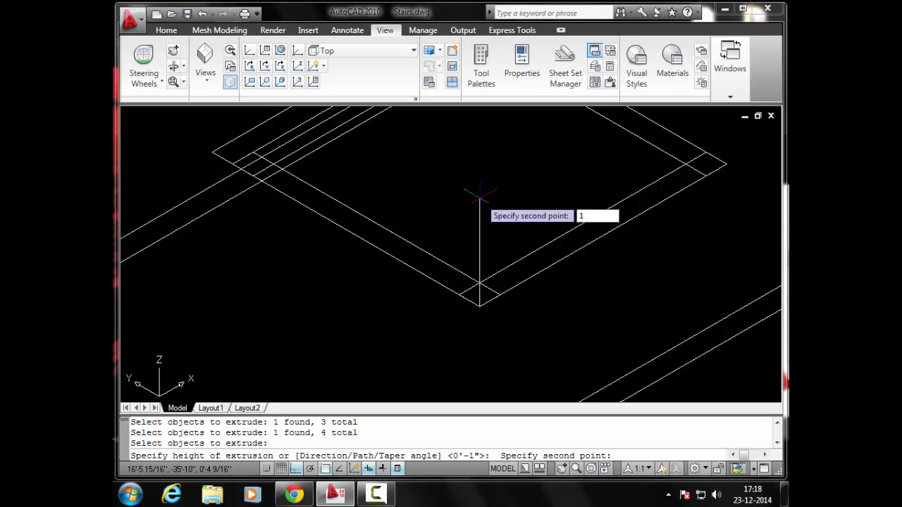
text(')
key(Return)
scroll(480, 198, down, 4)
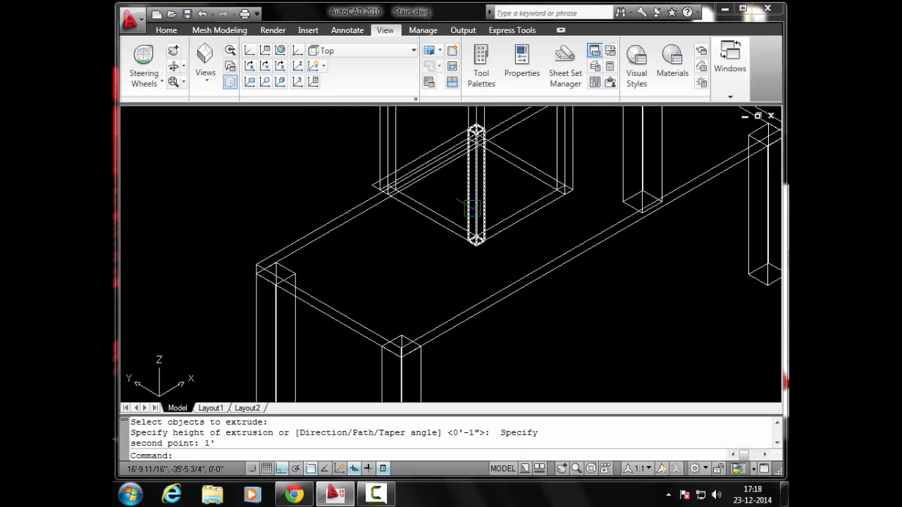
key(Escape)
key(Escape)
Step: Extrude the chair's outer square 1" upward as the seat slab
scroll(413, 281, up, 3)
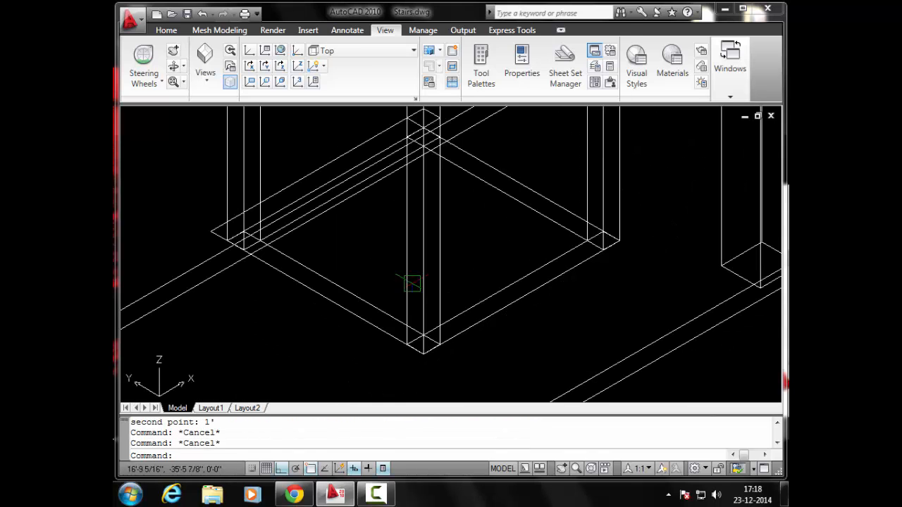
middle_drag(372, 336, 403, 326)
key(Escape)
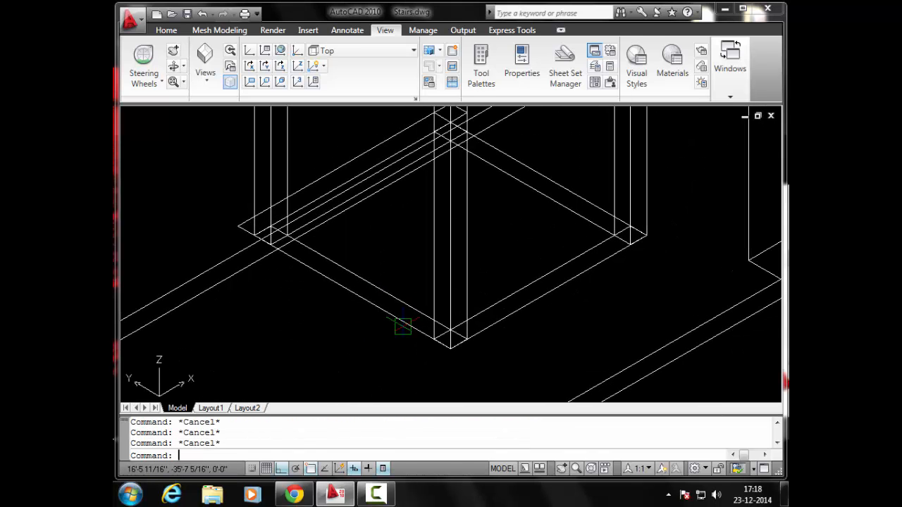
text(ext)
key(Return)
click(403, 325)
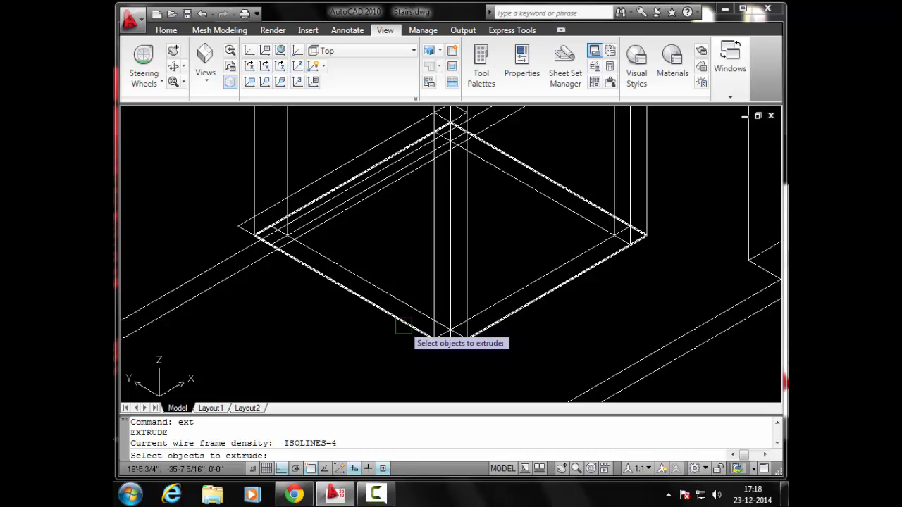
click(403, 325)
key(Return)
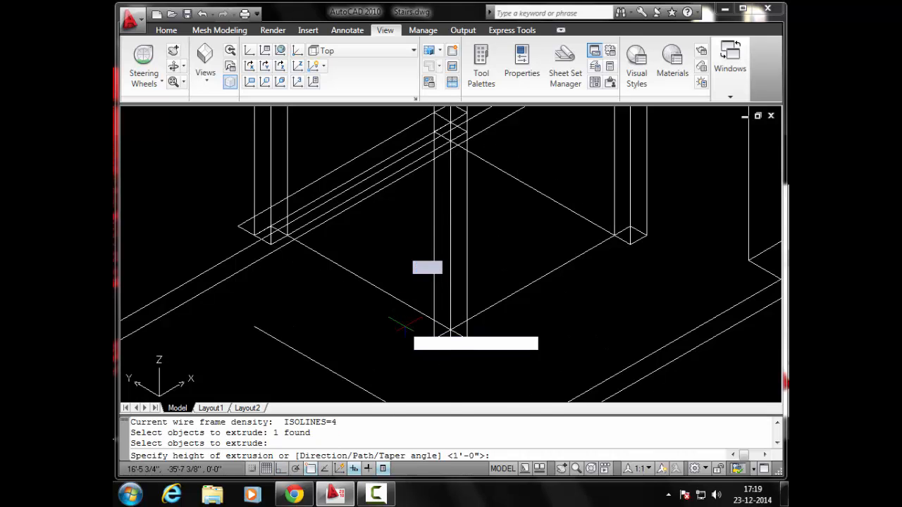
text(1)
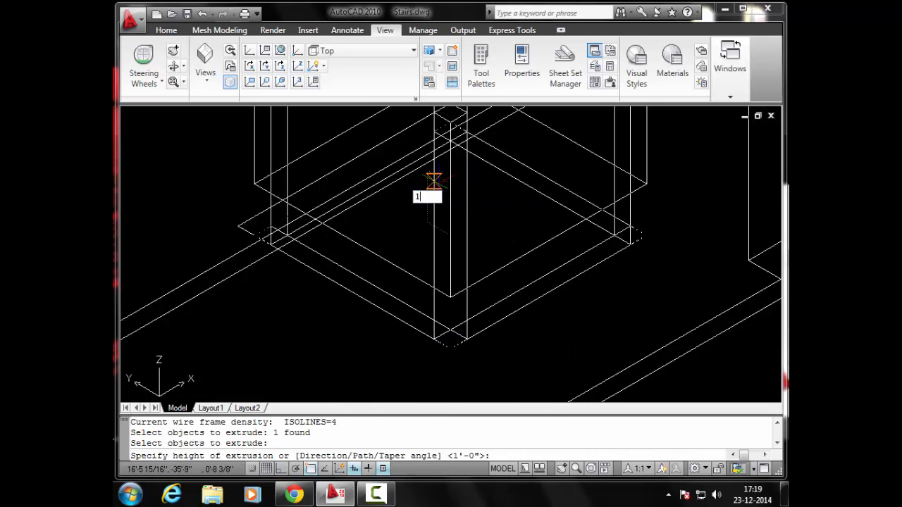
text(")
key(Return)
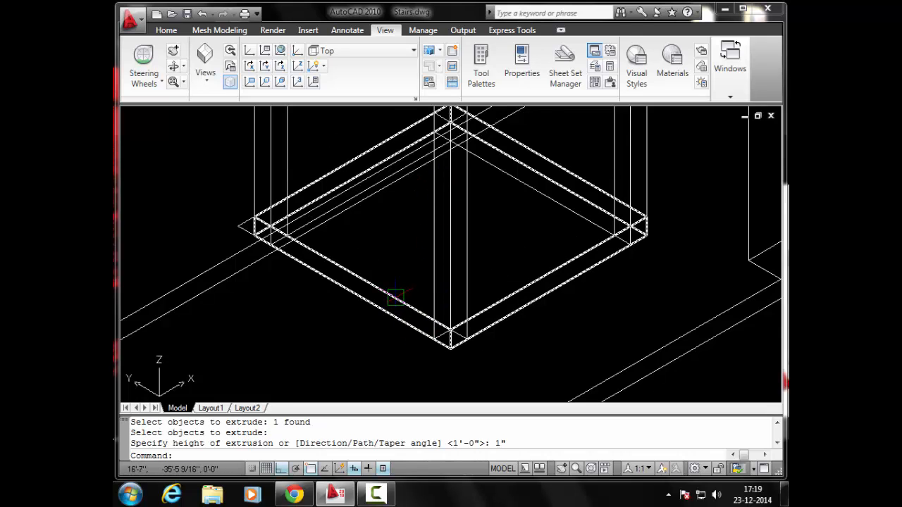
key(Escape)
key(Escape)
Step: Try to move the chair's seat slab straight up along Z by 10" from its bottom front corner
middle_drag(383, 298, 373, 302)
key(Escape)
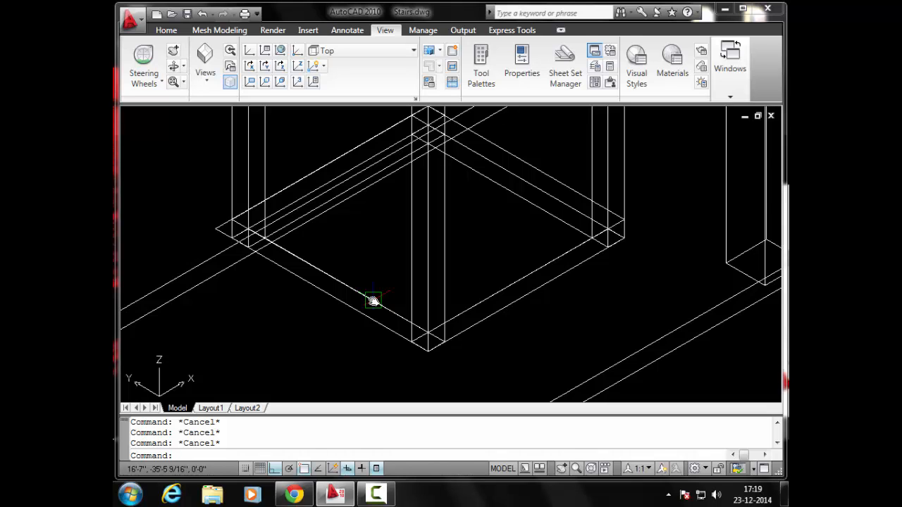
text(m)
key(Return)
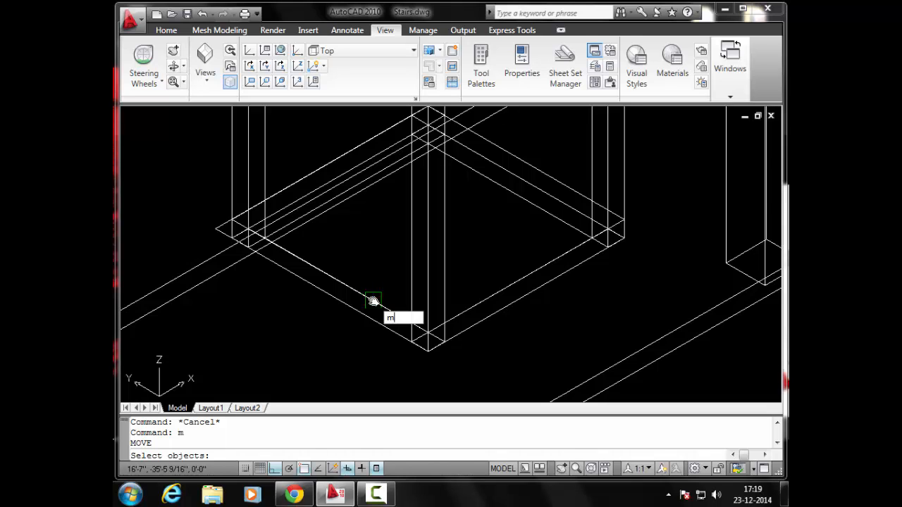
click(374, 342)
key(Return)
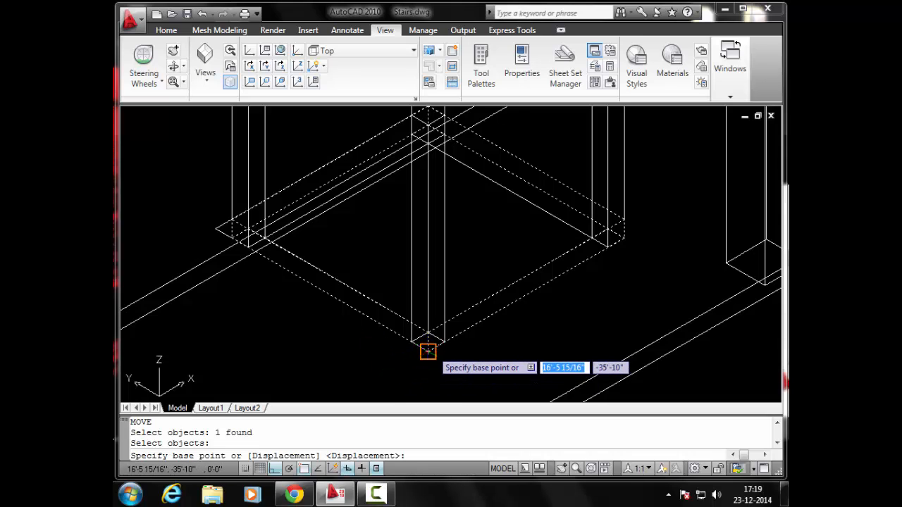
click(428, 351)
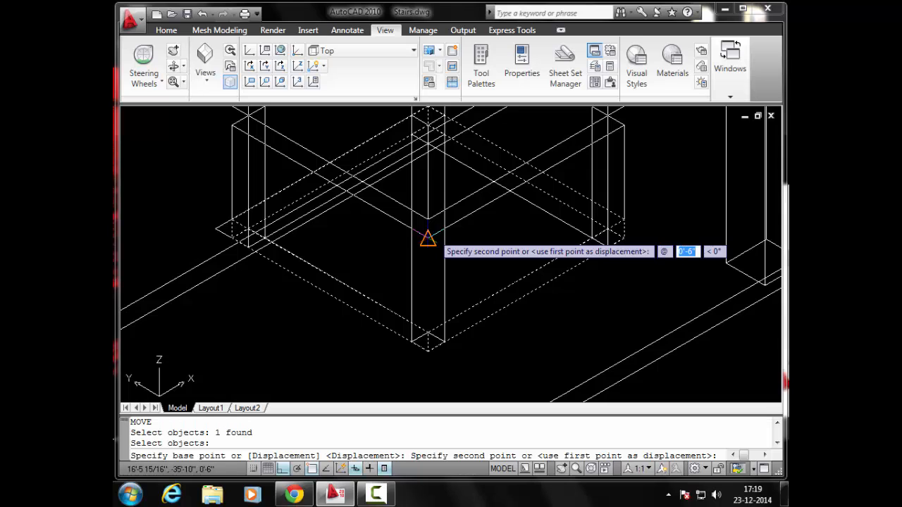
text(0,0,0)
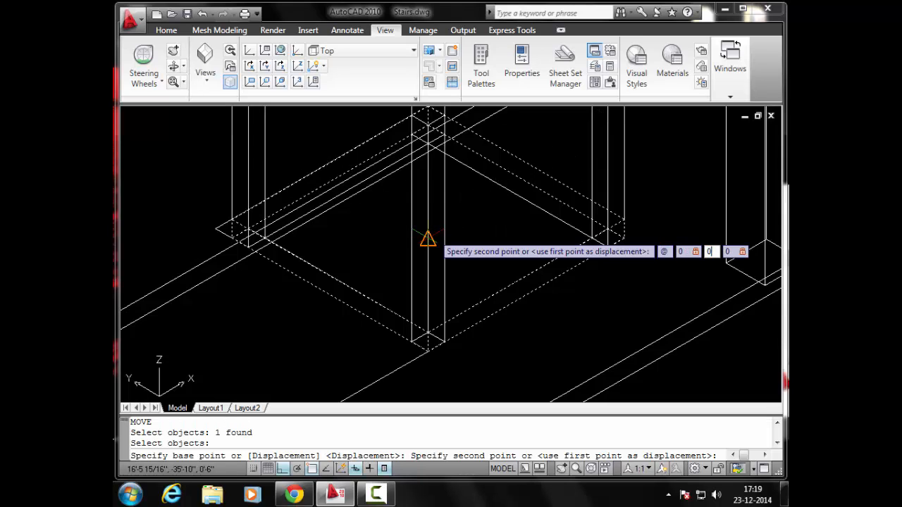
text(,)
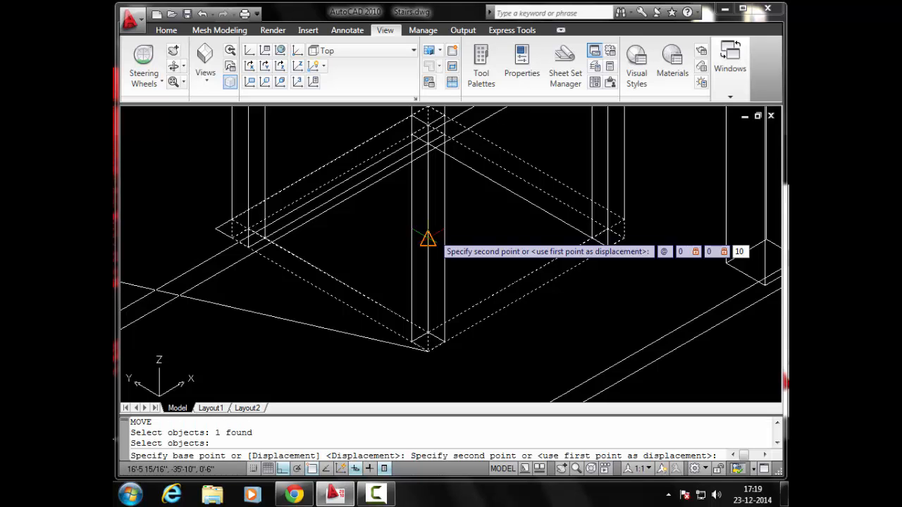
text(10)
key(Return)
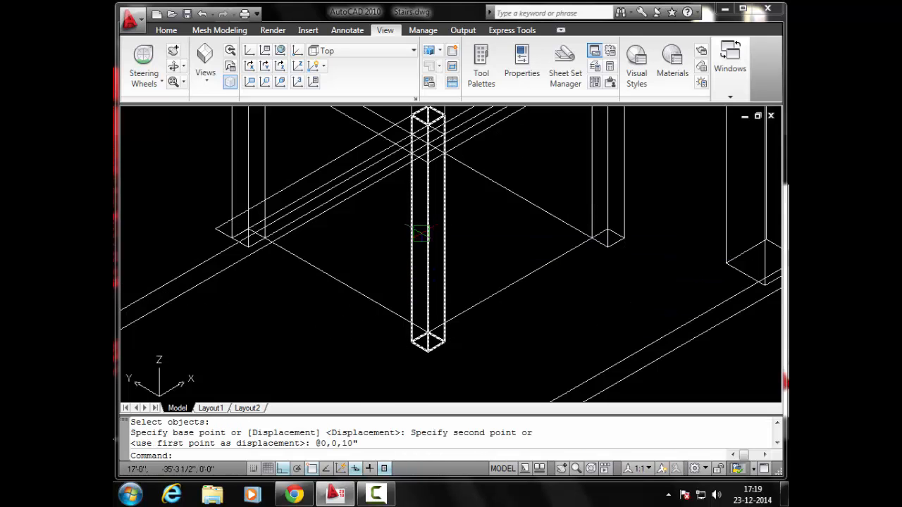
scroll(451, 254, down, 6)
scroll(416, 208, up, 4)
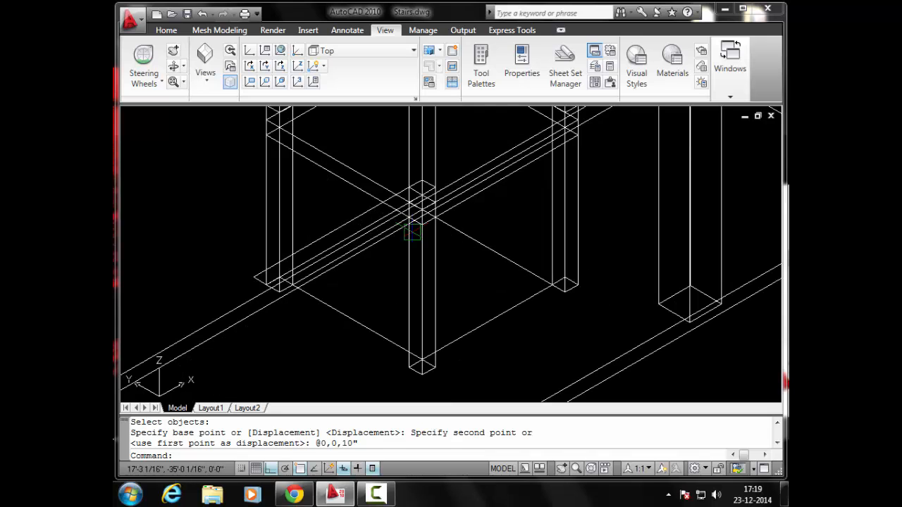
Step: Undo the 10" upward move of the chair's seat slab
key(ctrl+z)
key(ctrl+z)
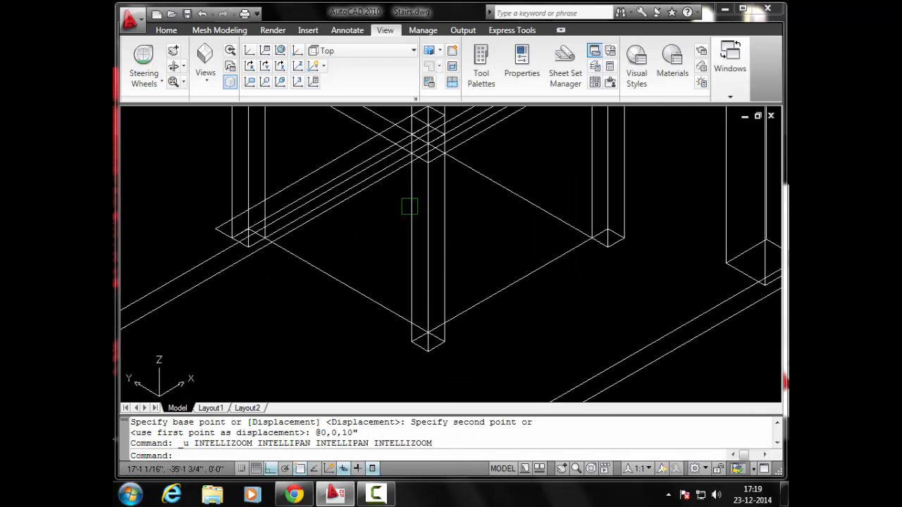
key(Escape)
key(Escape)
key(Escape)
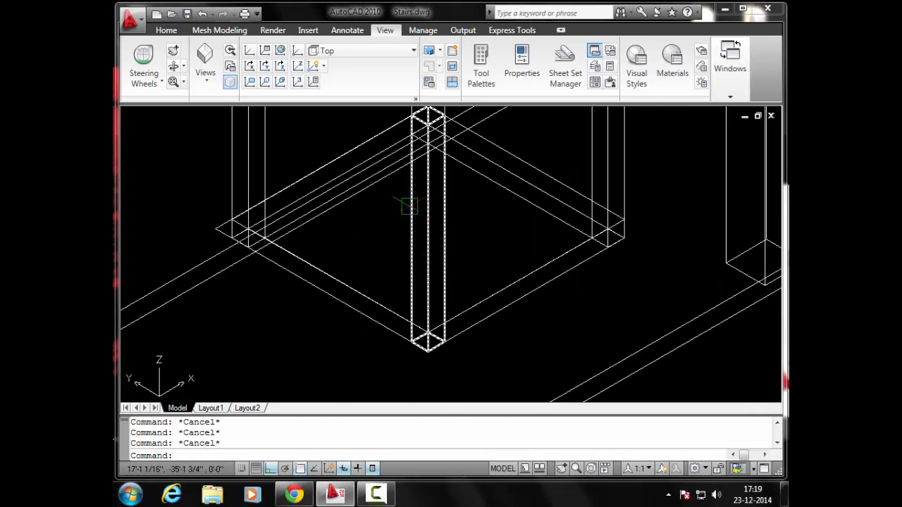
Step: Move the chair's seat slab 1' straight up along Z so it rests on top of the legs
text(m)
key(Return)
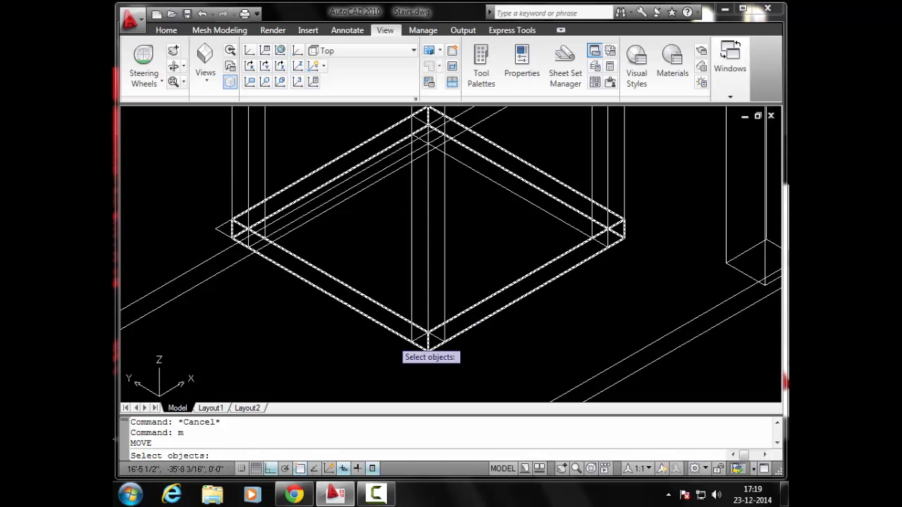
click(393, 337)
key(Return)
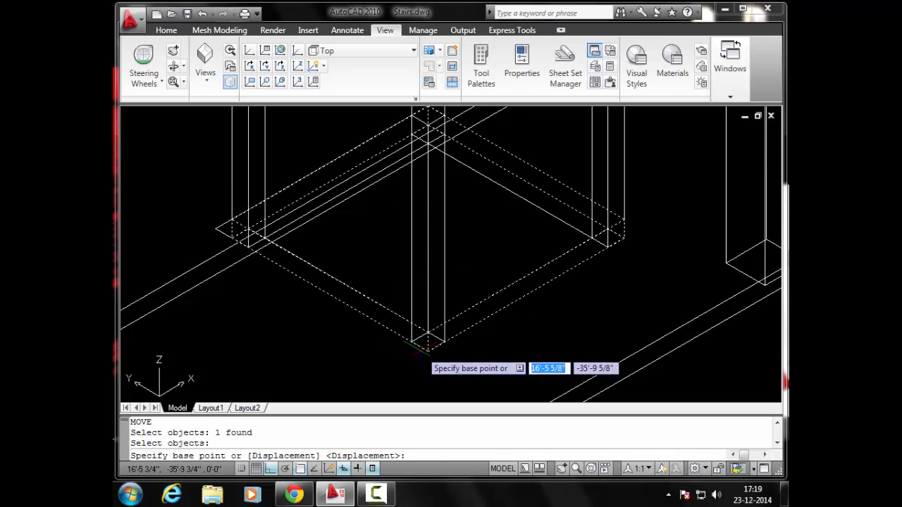
click(427, 347)
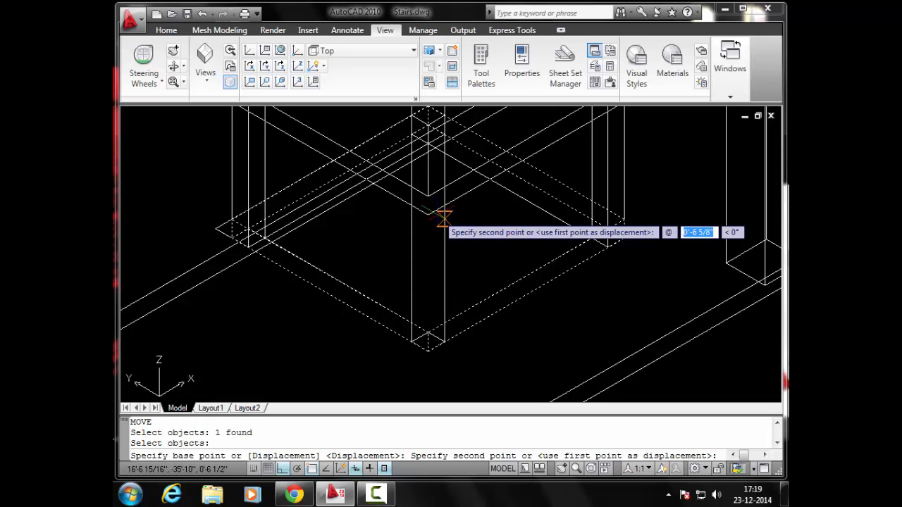
text(0,0)
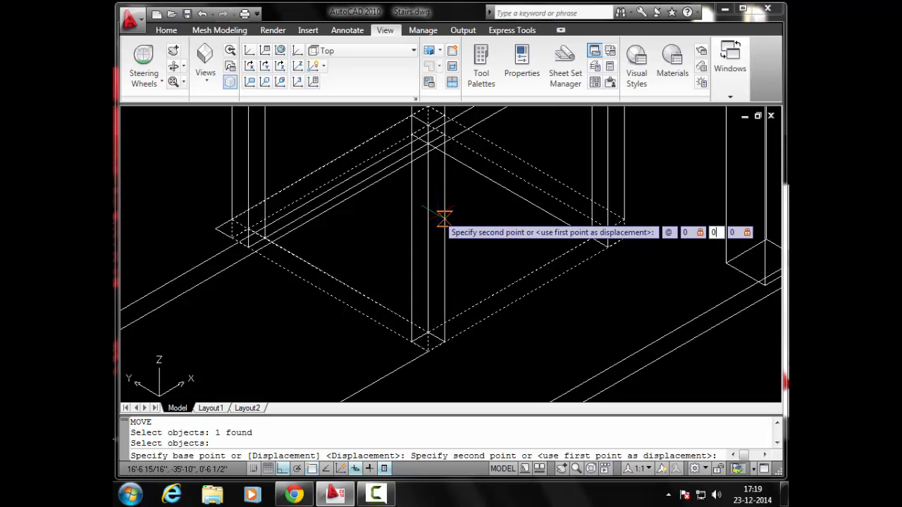
text(,)
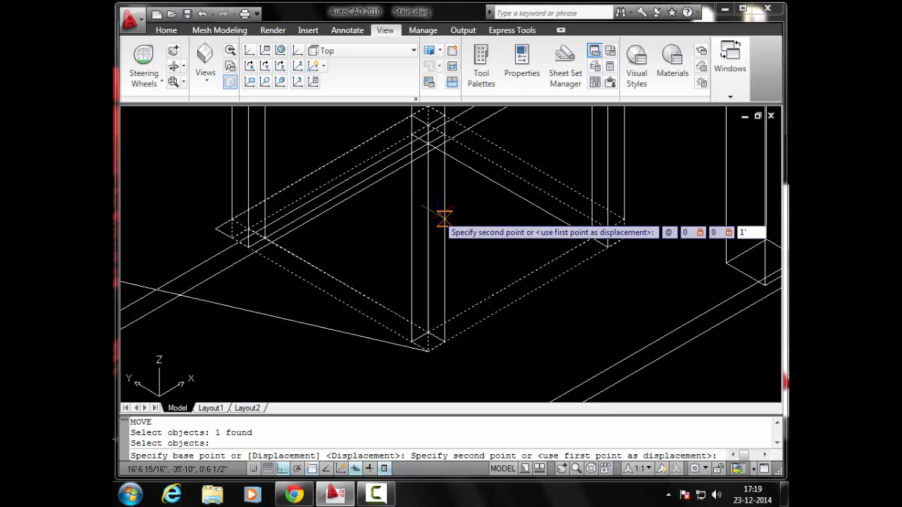
text(1')
key(Return)
Step: Extrude the narrow rectangle behind the chair's back legs 1' upward as the backrest
scroll(432, 204, down, 3)
scroll(421, 254, up, 5)
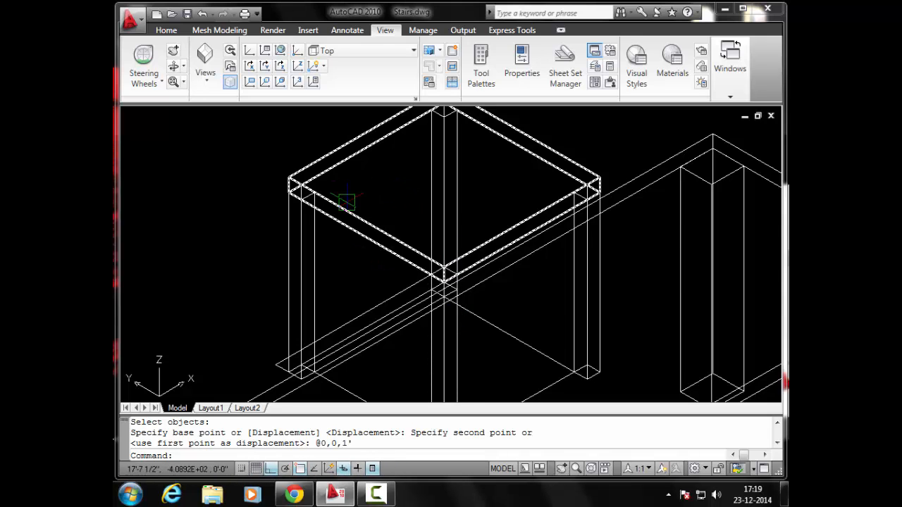
scroll(347, 203, down, 2)
middle_drag(348, 203, 407, 170)
scroll(366, 280, up, 2)
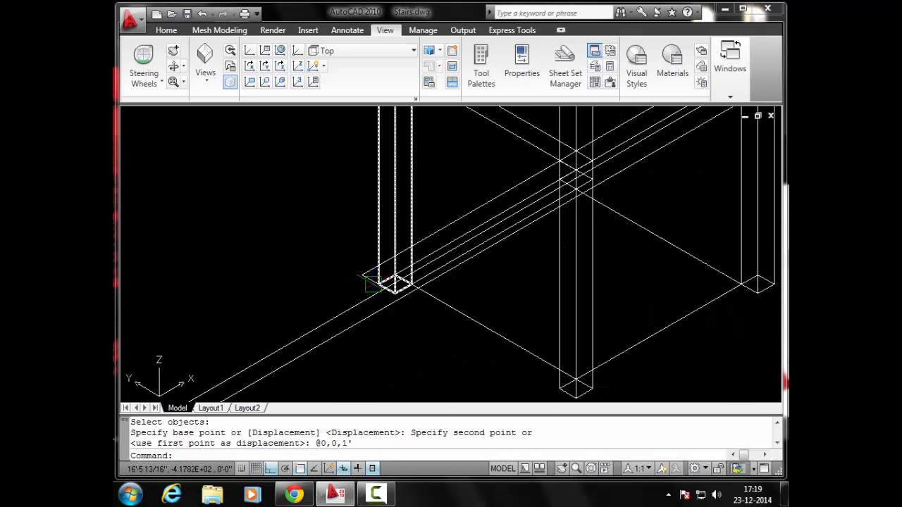
key(Escape)
key(Escape)
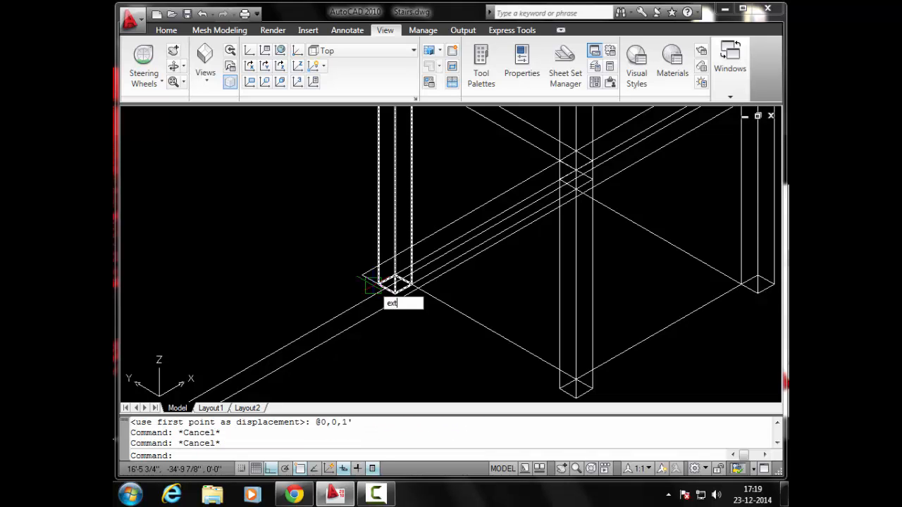
text(ext)
key(Return)
scroll(368, 281, up, 3)
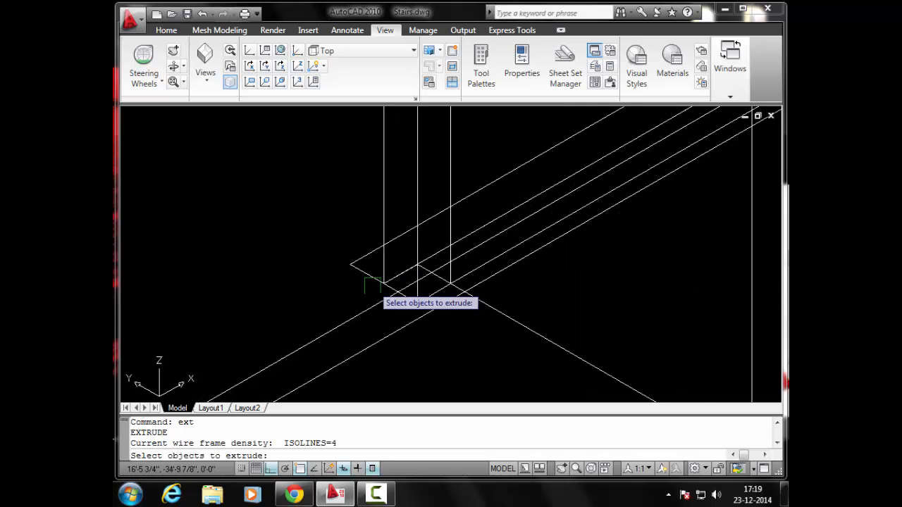
key(Return)
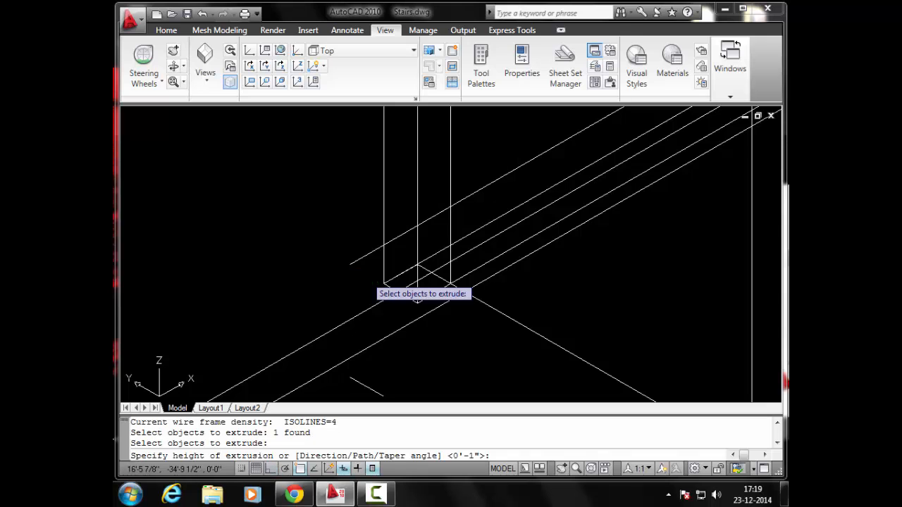
middle_drag(355, 168, 354, 245)
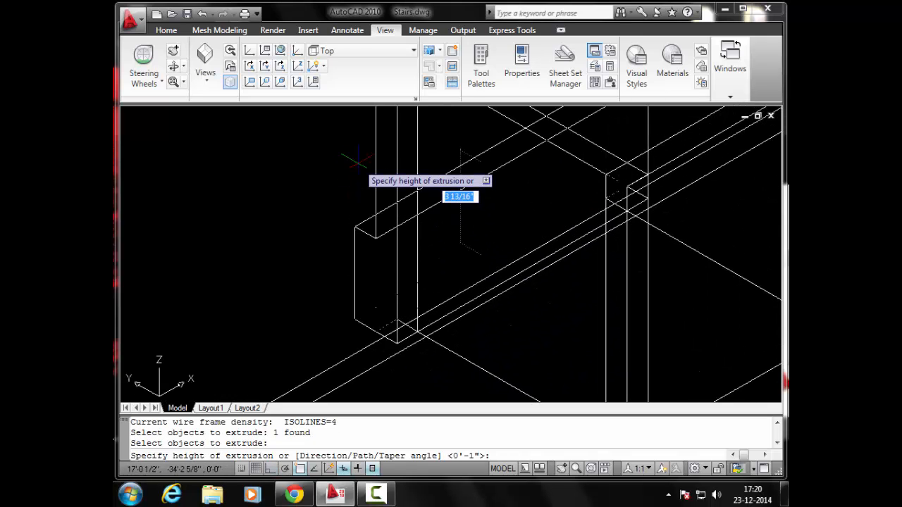
text(1')
key(Return)
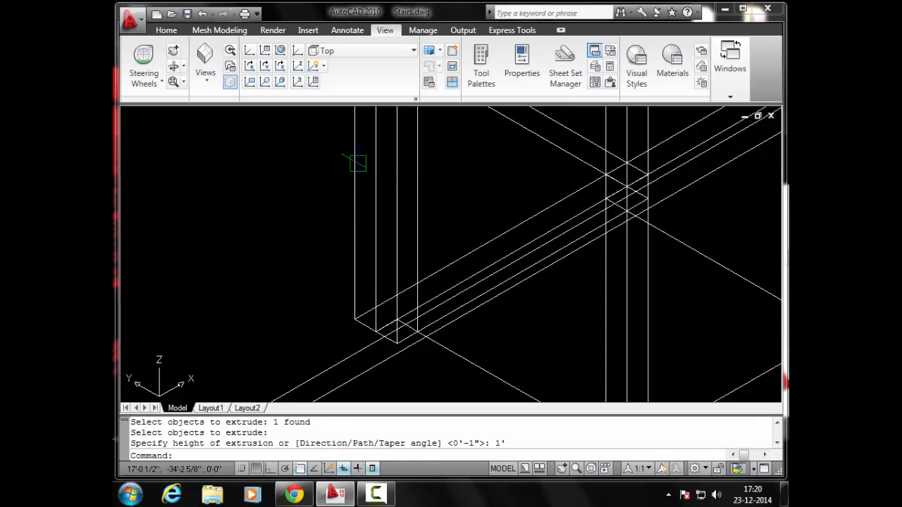
Step: Move the backrest from its bottom corner nearest the back leg onto the matching top back corner of the seat slab
shift+middle_drag(364, 161, 371, 255)
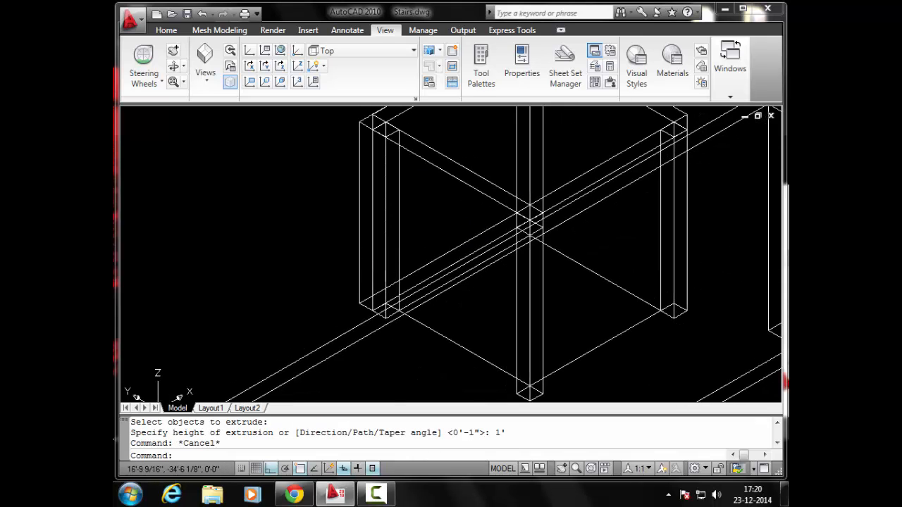
text(m)
key(Return)
scroll(370, 289, up, 2)
click(369, 289)
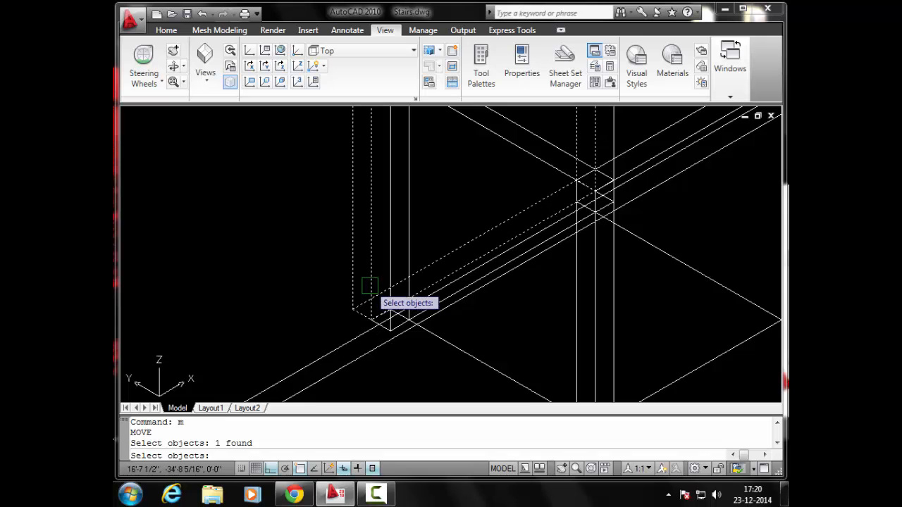
key(Return)
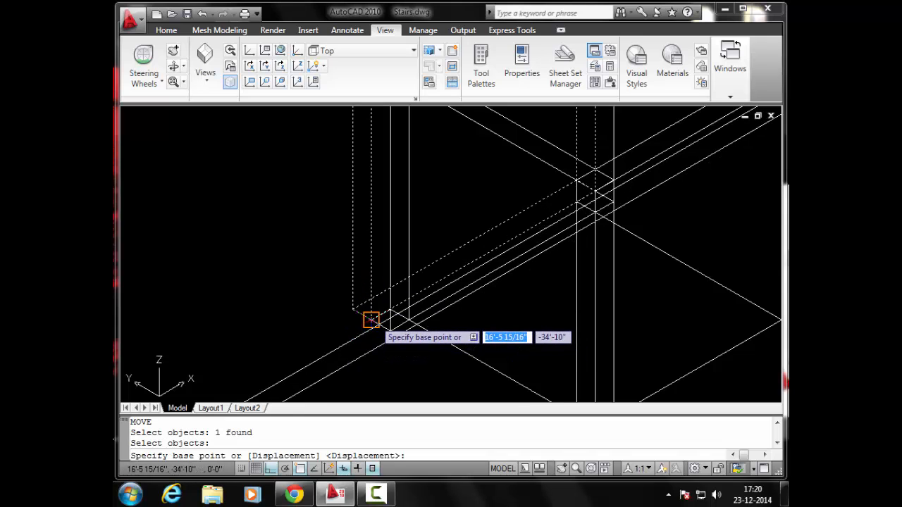
click(371, 317)
middle_drag(372, 210, 381, 354)
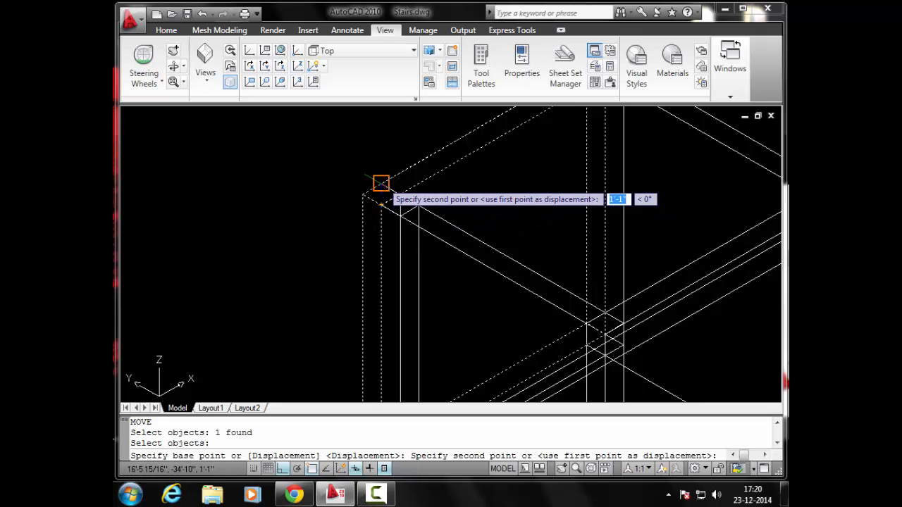
click(379, 185)
scroll(376, 219, down, 2)
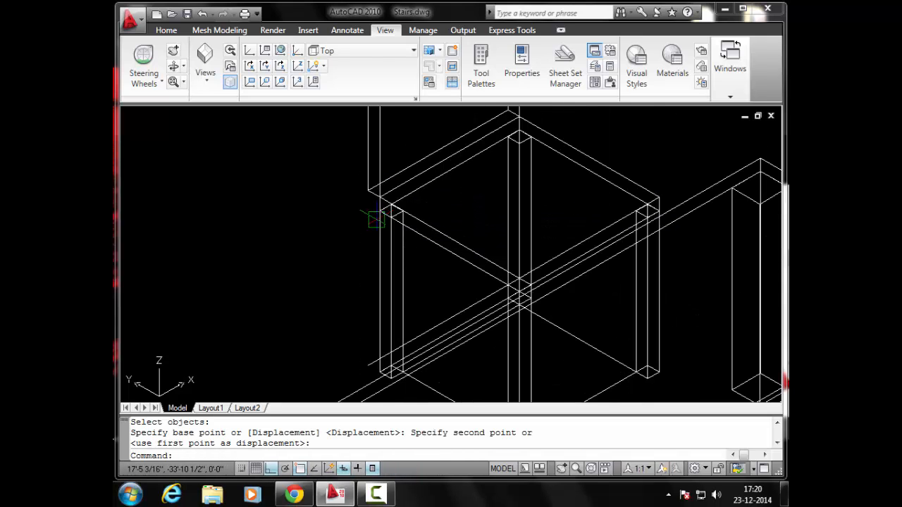
scroll(376, 218, up, 3)
middle_drag(372, 221, 358, 242)
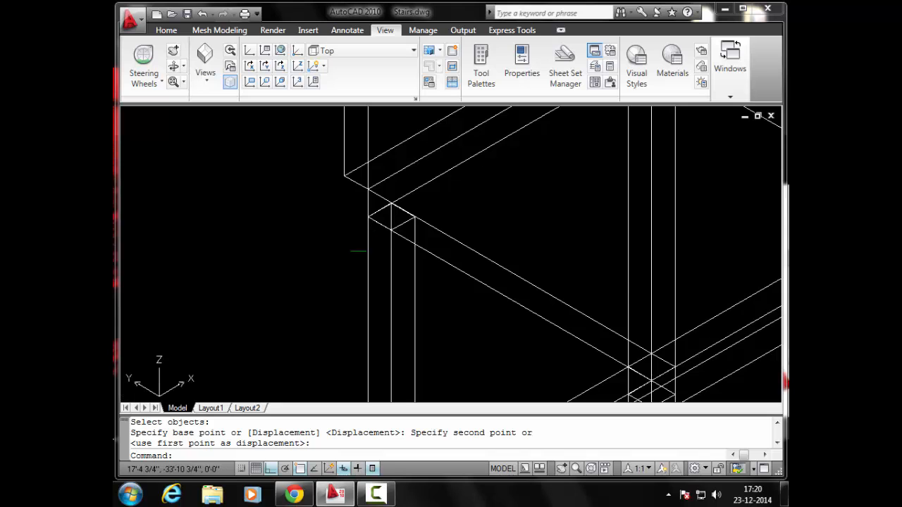
scroll(358, 250, down, 5)
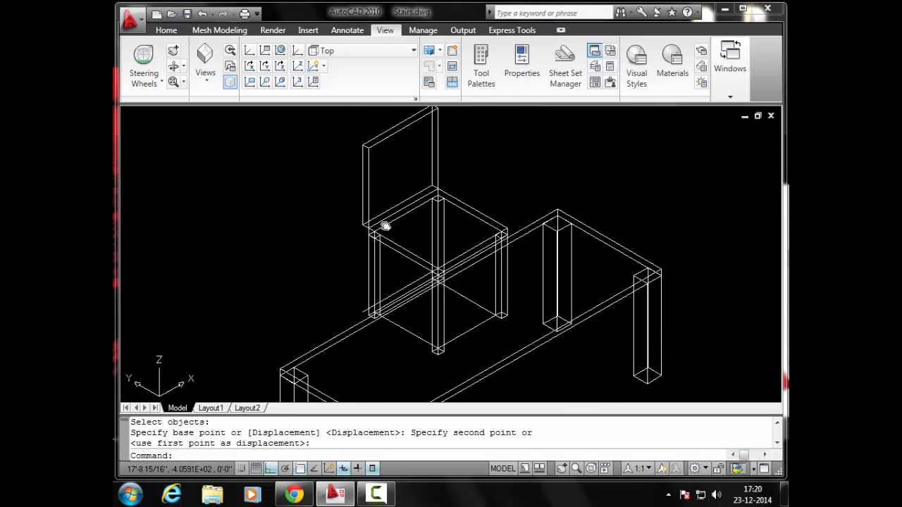
middle_drag(386, 225, 399, 209)
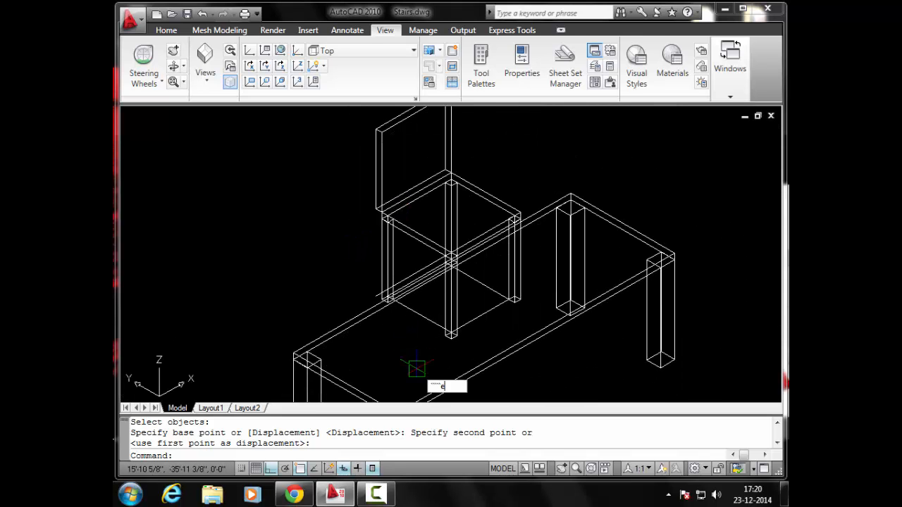
Step: Extrude the inner square between the chair's legs 1" upward and select the resulting slab
key(Return)
scroll(417, 368, up, 3)
middle_drag(404, 320, 367, 328)
key(Escape)
key(Escape)
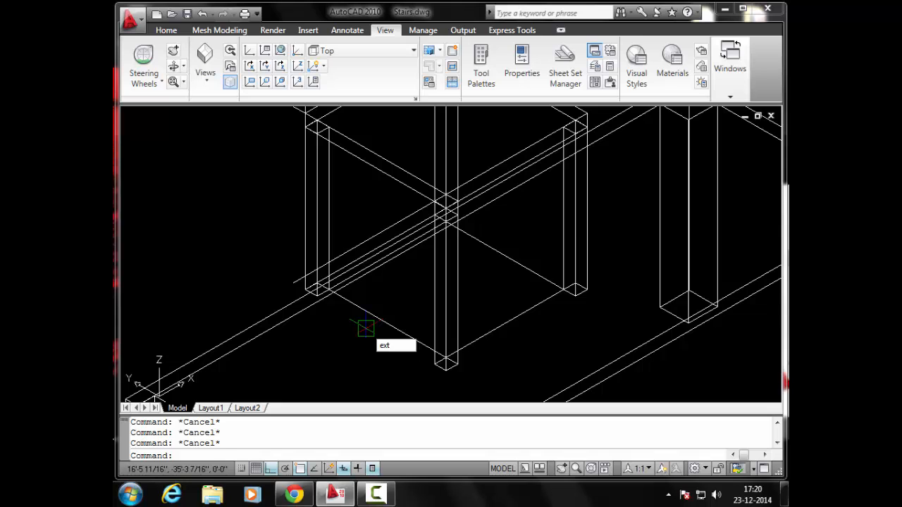
key(Return)
click(406, 330)
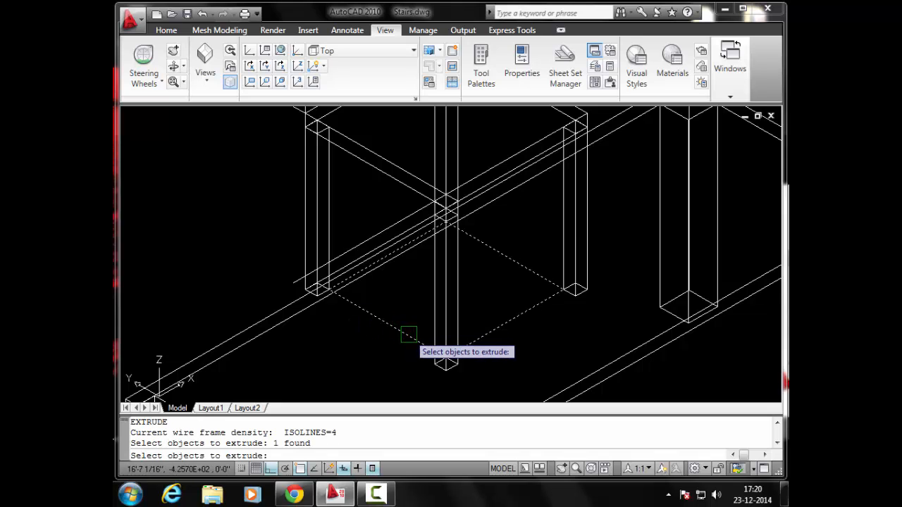
key(Return)
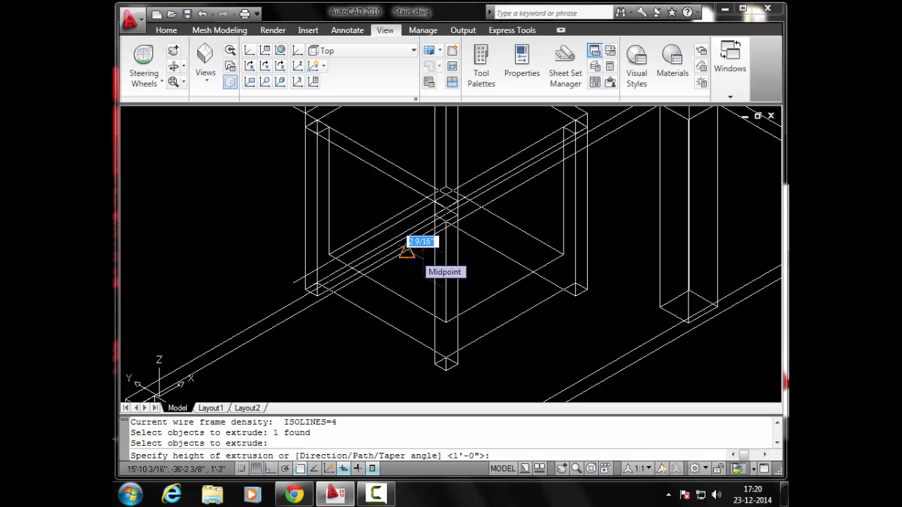
text(1")
key(Return)
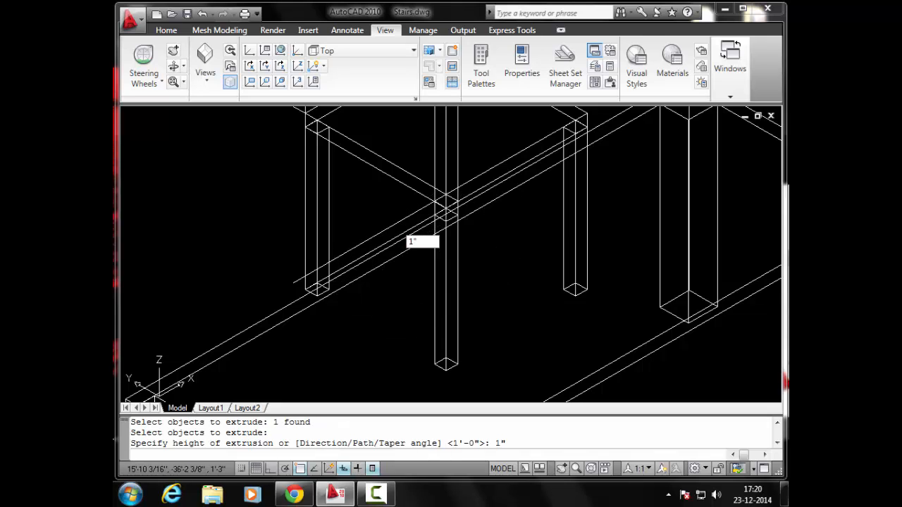
key(Escape)
key(Escape)
click(385, 308)
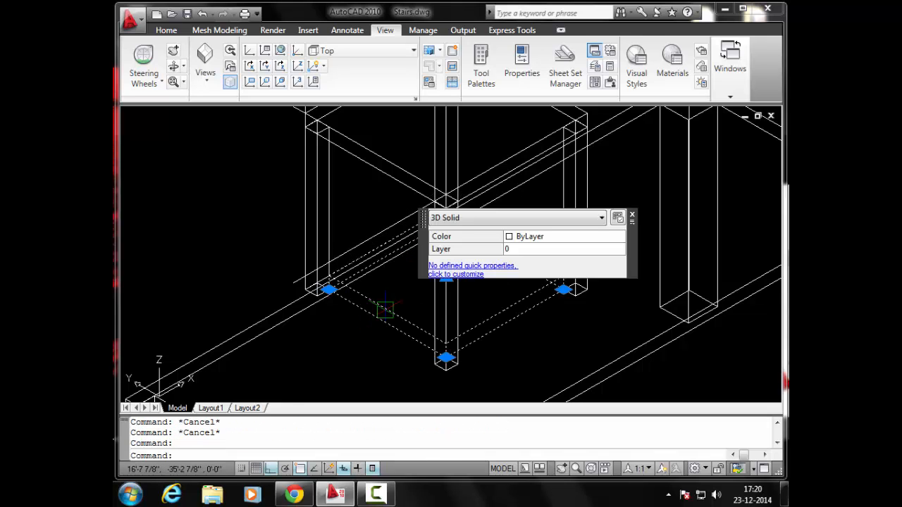
Step: Set the colour of the thin inner slab between the chair's legs to Red
click(541, 240)
click(553, 240)
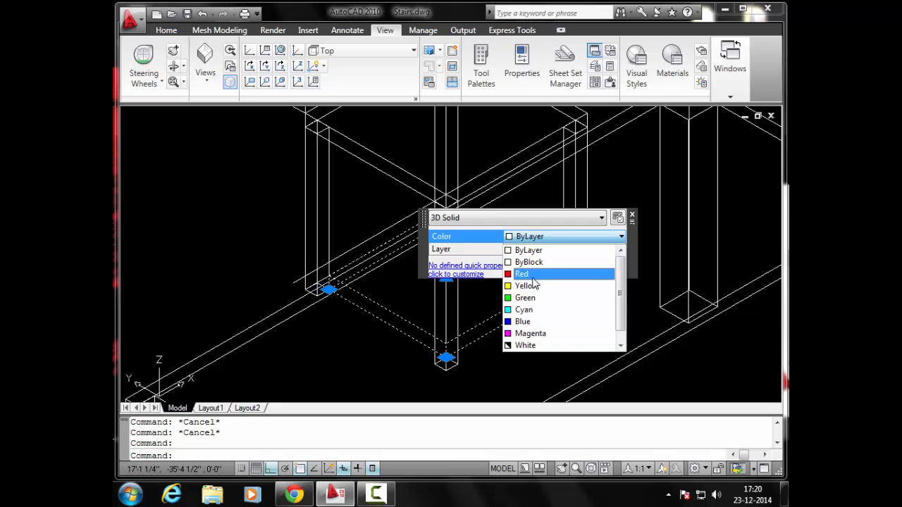
click(528, 272)
key(Escape)
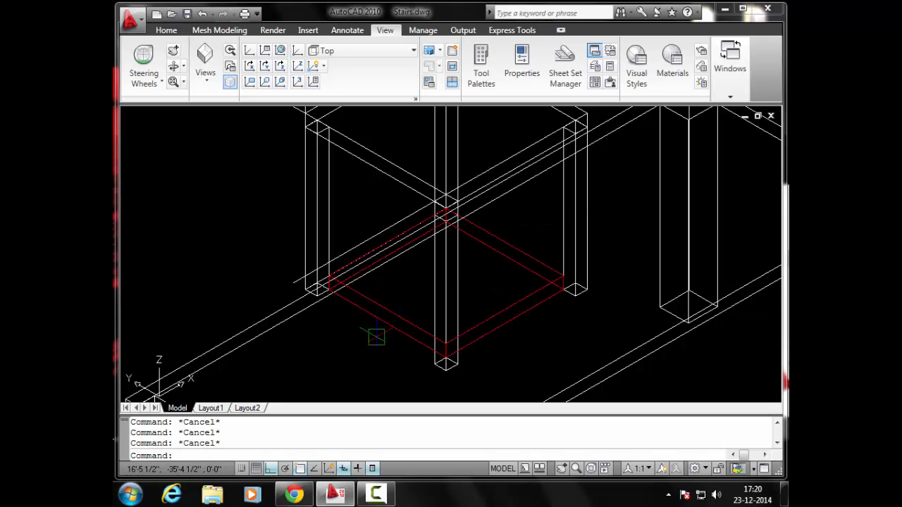
Step: Move the red slab 1'1" straight up along Z so it rests on the chair's seat as a cushion
text(m)
key(Return)
scroll(388, 342, up, 2)
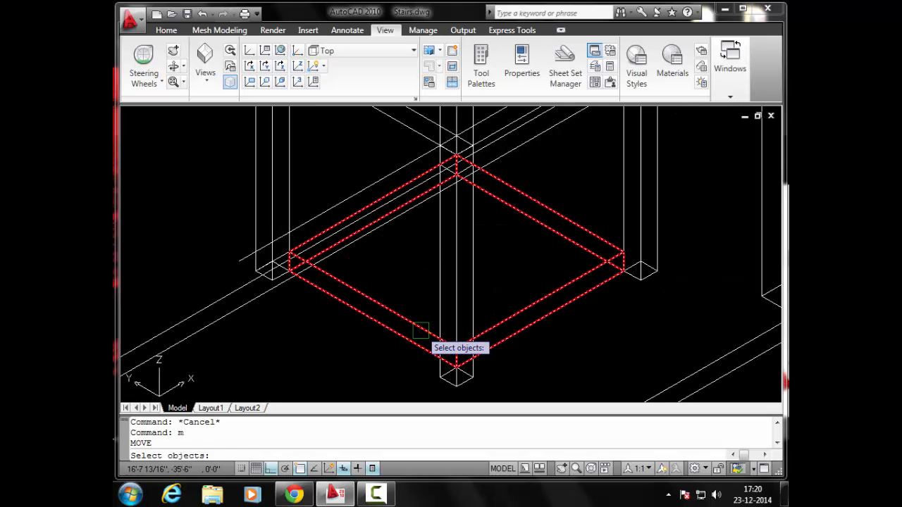
click(420, 330)
key(Return)
click(456, 366)
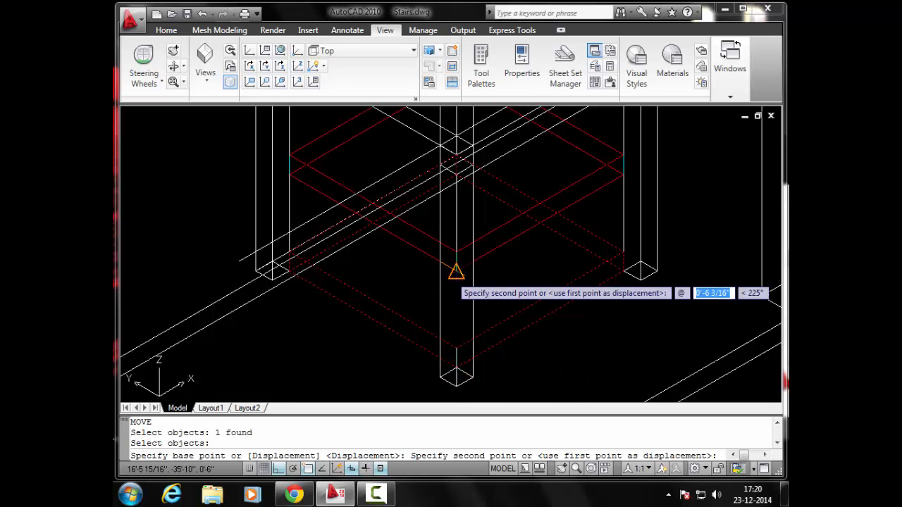
text(0,0,)
scroll(452, 289, down, 2)
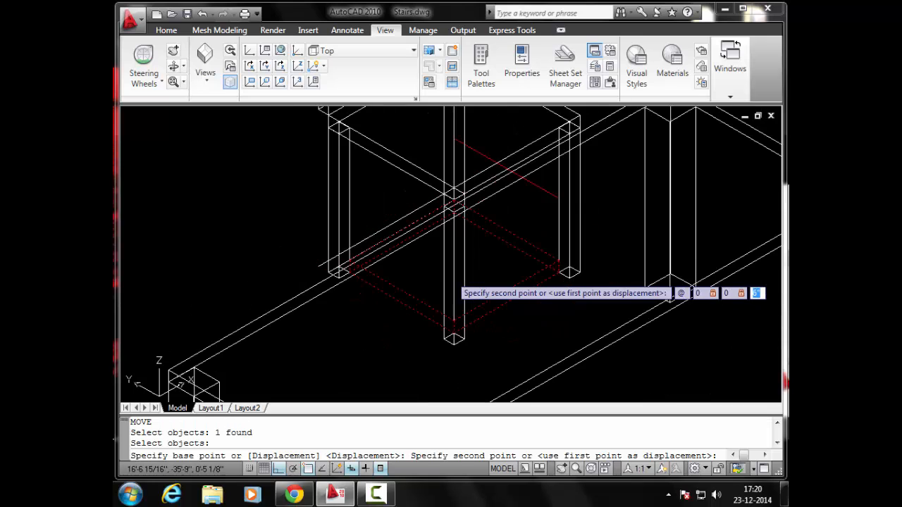
middle_drag(453, 274, 446, 293)
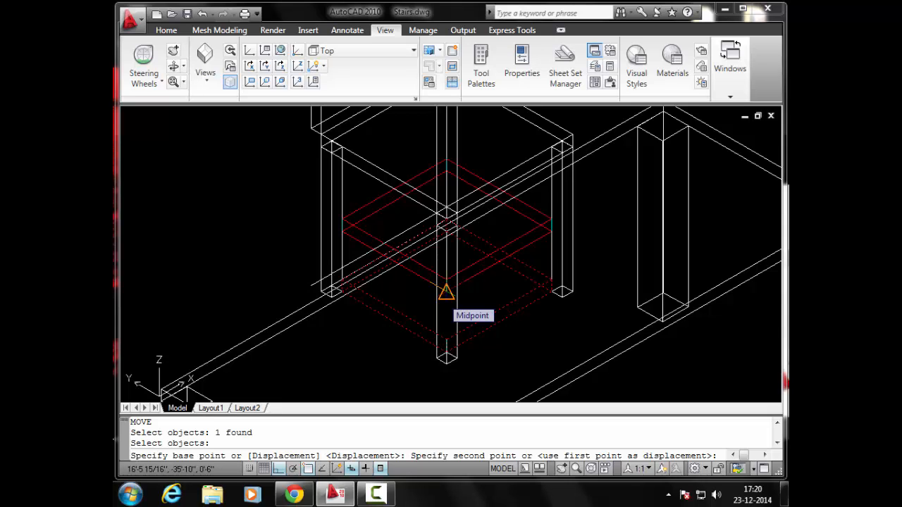
text(1'1")
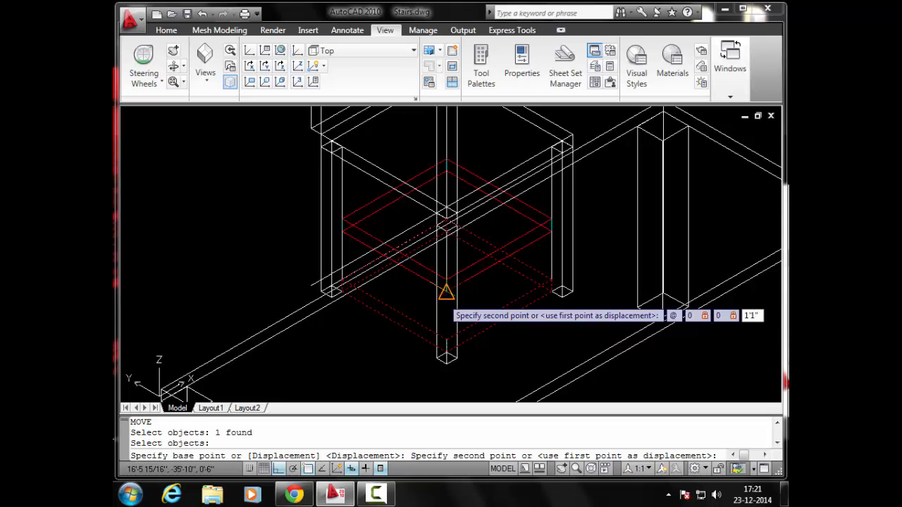
key(Return)
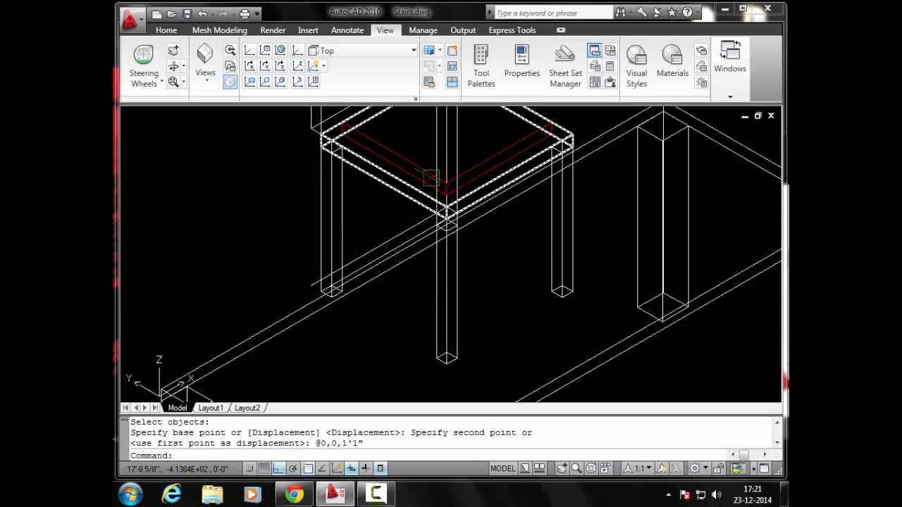
Step: Switch the model's visual style to Conceptual and inspect the shaded chair and table
middle_drag(412, 191, 393, 252)
scroll(391, 230, down, 2)
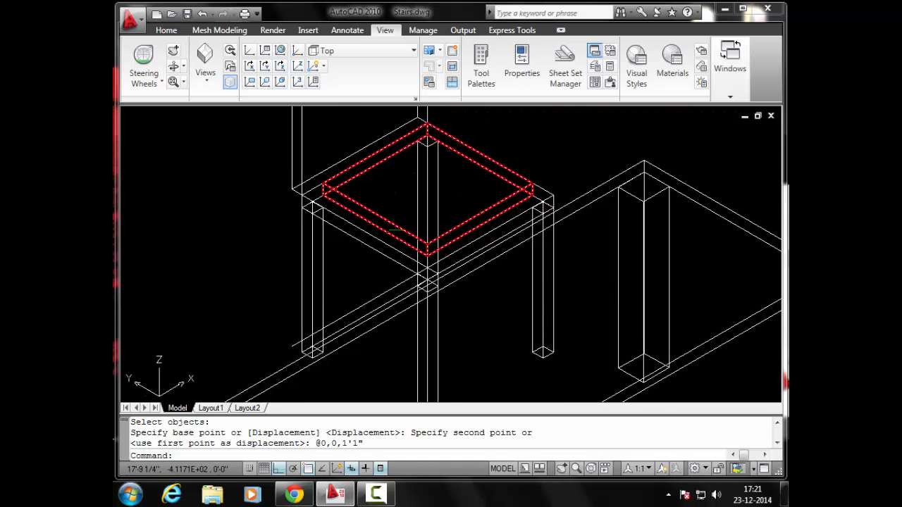
scroll(409, 233, down, 1)
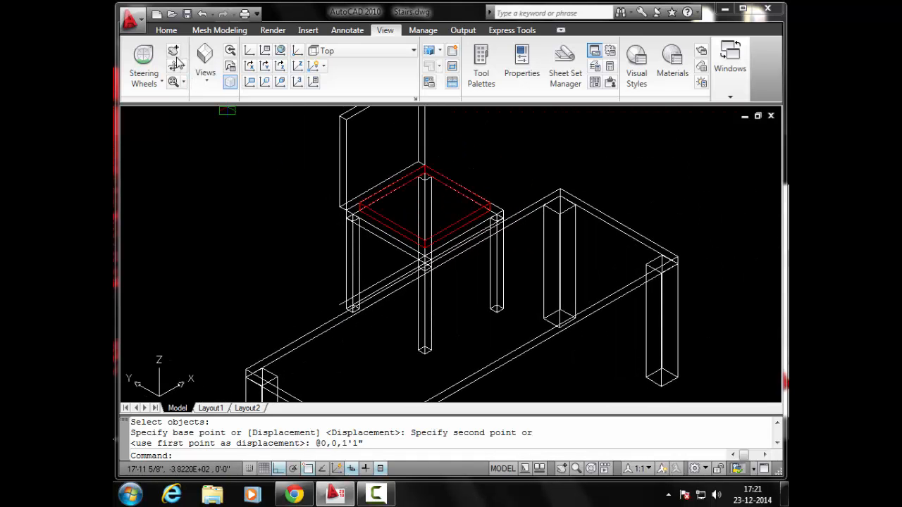
click(167, 32)
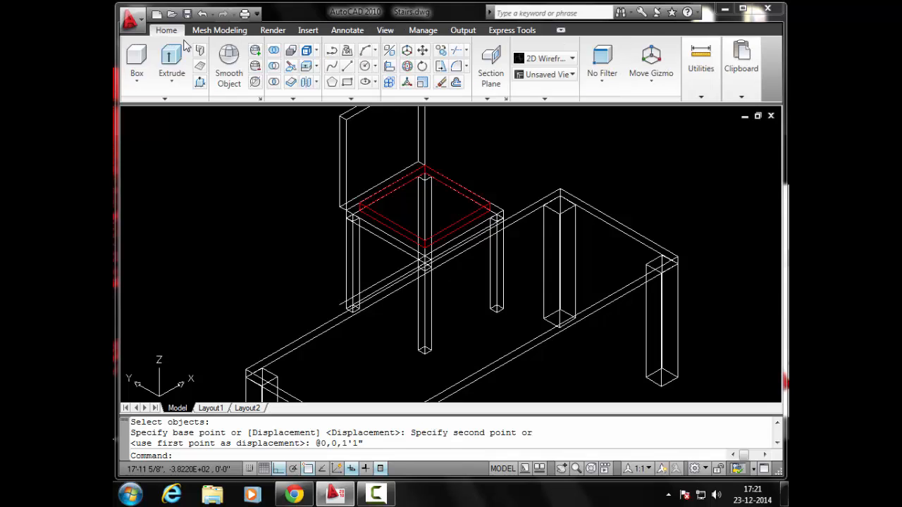
click(544, 59)
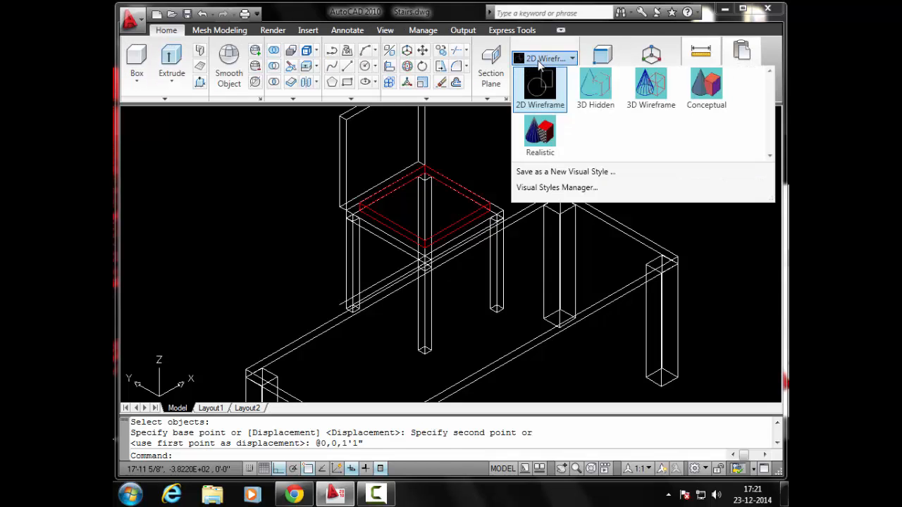
click(694, 88)
scroll(570, 145, down, 3)
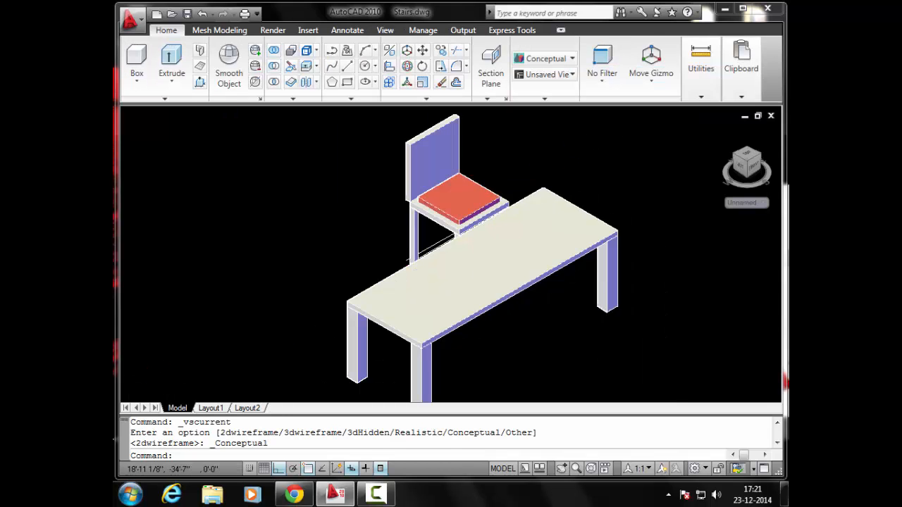
middle_drag(510, 224, 514, 244)
scroll(470, 227, up, 2)
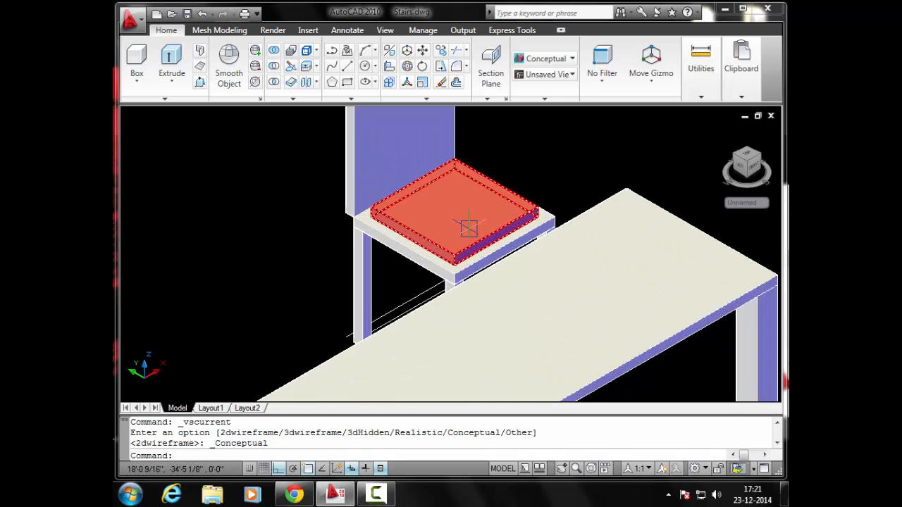
scroll(468, 227, down, 2)
middle_drag(469, 288, 474, 217)
middle_drag(451, 295, 463, 259)
Step: Fillet the outer vertical edge of the table leg at the nearest corner with a 1" radius
key(Escape)
key(Escape)
key(Escape)
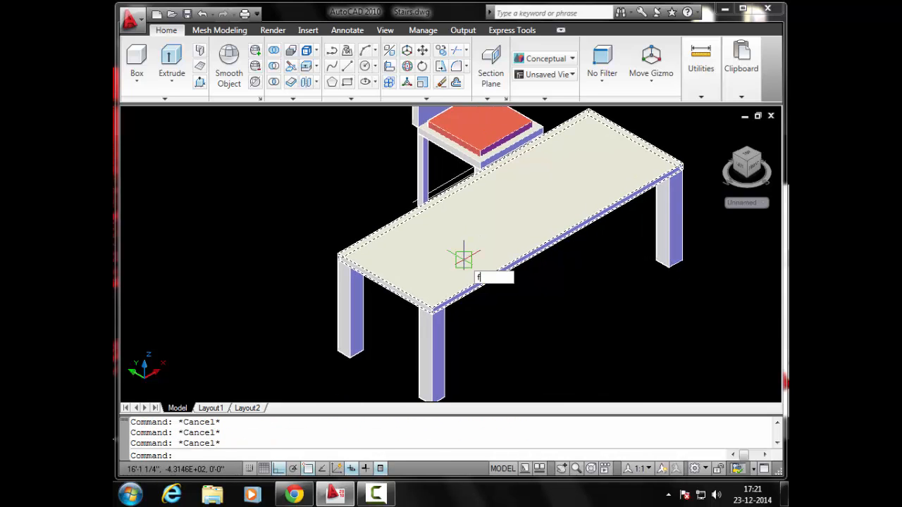
text(f)
key(Return)
right_click(273, 205)
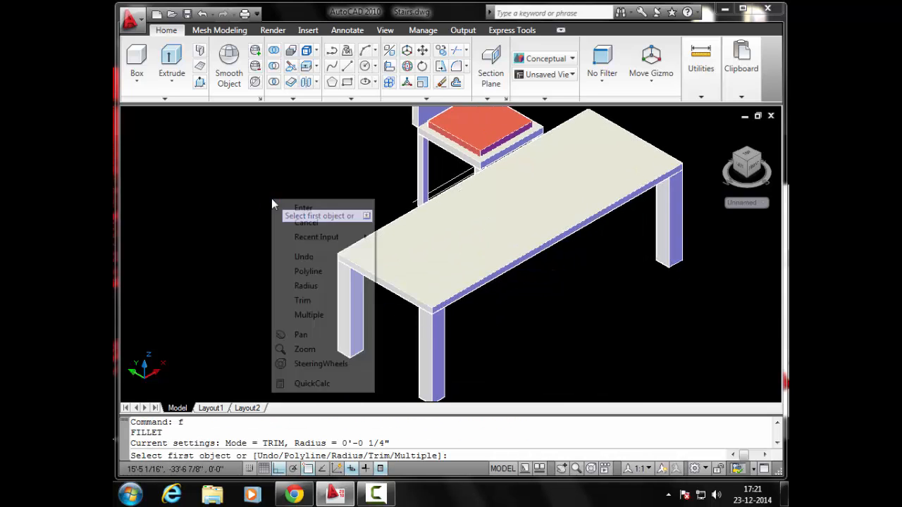
click(292, 285)
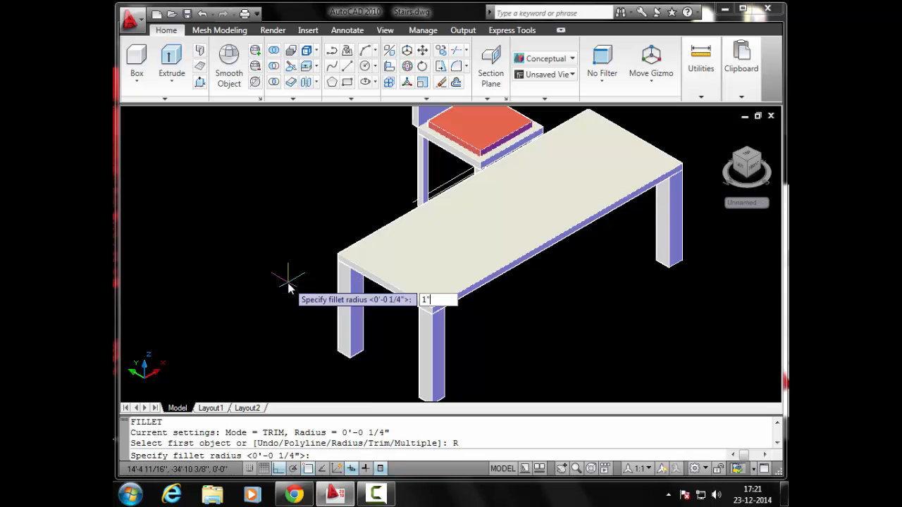
text(1")
key(Return)
scroll(346, 217, up, 5)
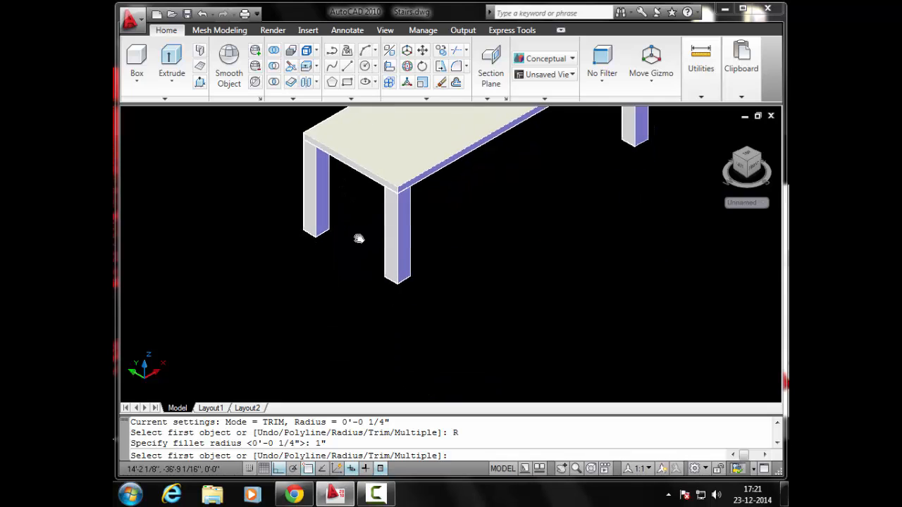
click(438, 237)
key(Return)
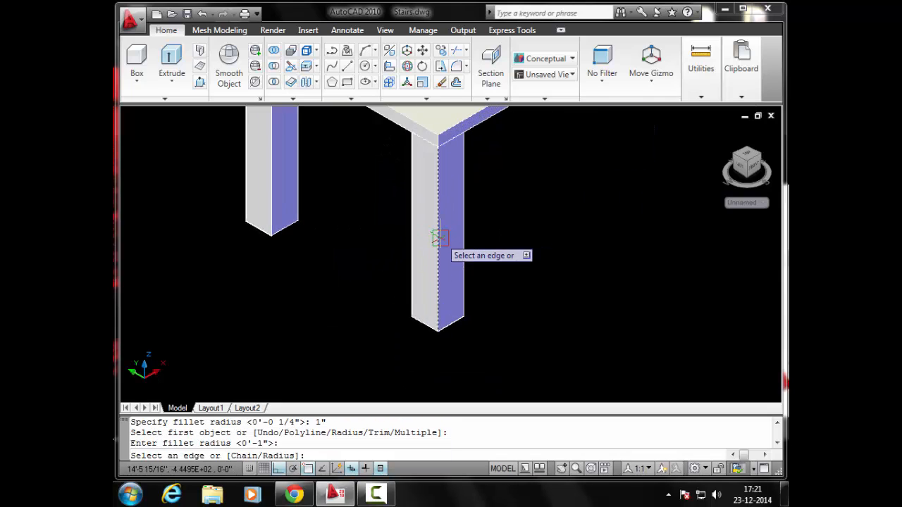
key(Return)
scroll(359, 228, down, 2)
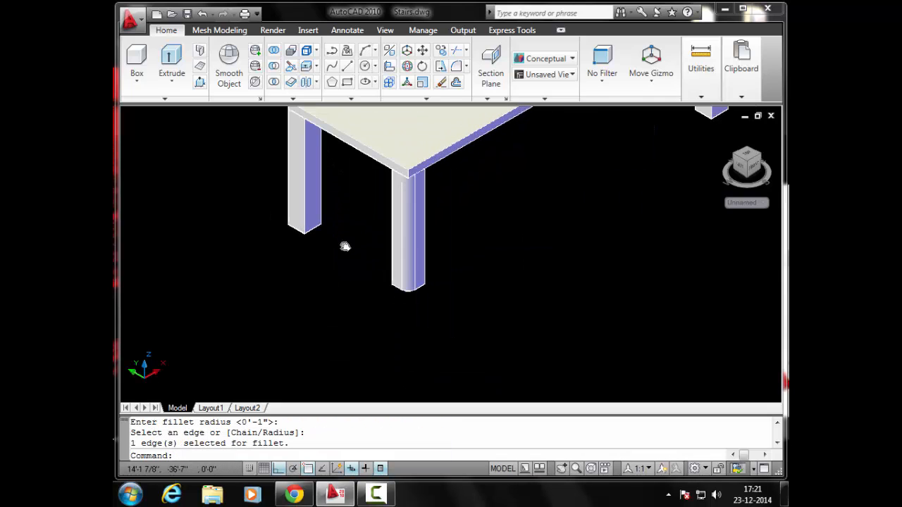
Step: Fillet the front vertical edge of the other leg at the table's near short end with a 1" radius
scroll(344, 246, down, 2)
scroll(312, 258, up, 5)
key(Return)
text(r)
key(Return)
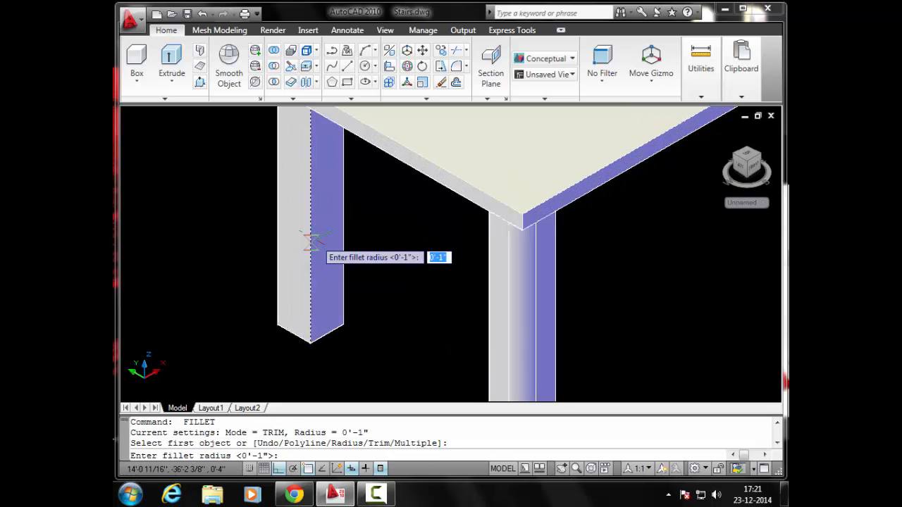
key(Return)
click(310, 239)
key(Return)
scroll(310, 243, down, 4)
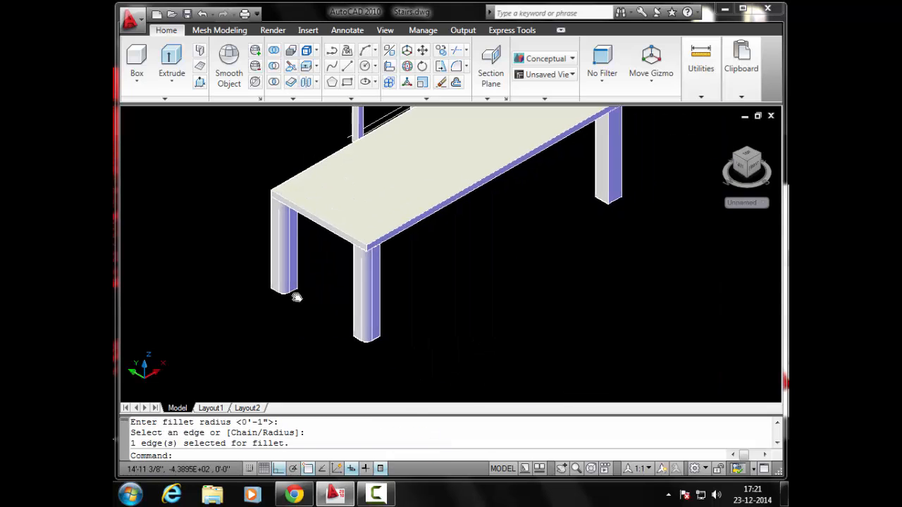
Step: Fillet the front vertical edge of the leg at the far end of the table's front long side, keeping the 1" radius
scroll(425, 264, up, 5)
key(Return)
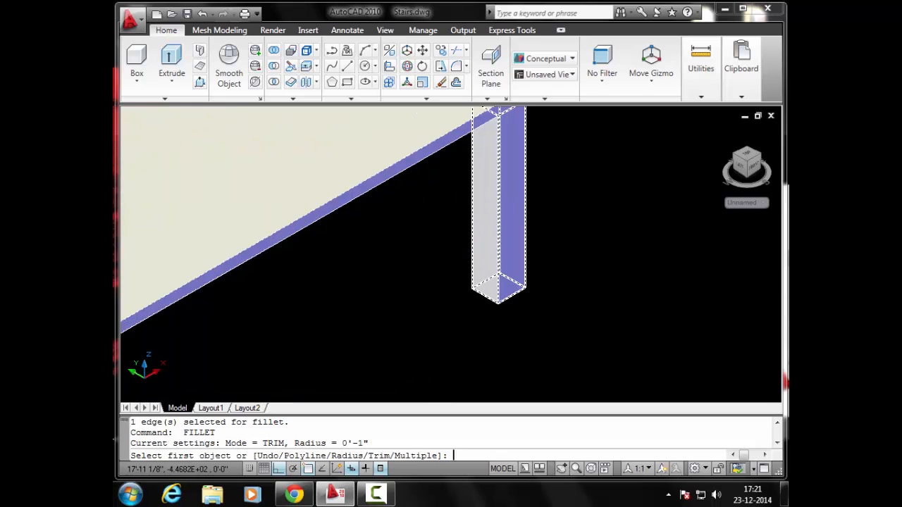
click(498, 231)
key(Return)
key(Return)
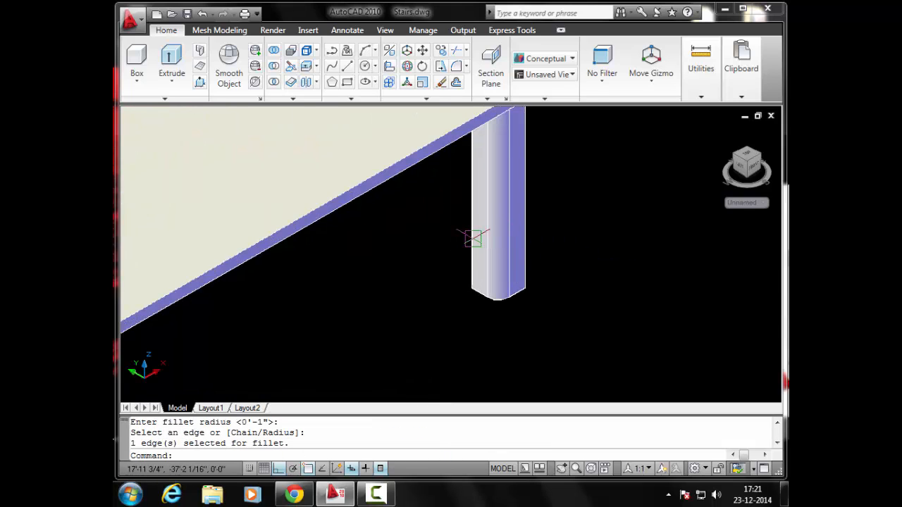
Step: Switch the shaded table and chair model to the Top view
scroll(473, 238, down, 3)
scroll(472, 239, up, 3)
scroll(457, 243, down, 3)
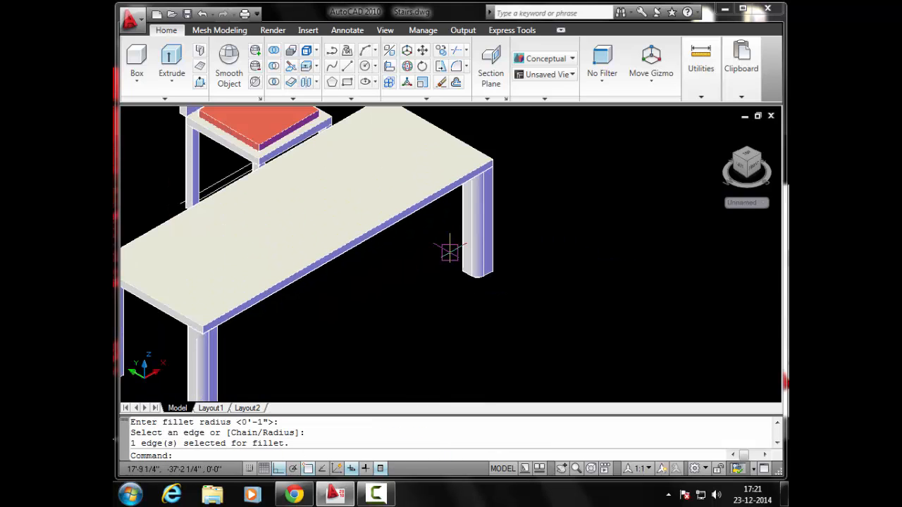
middle_drag(450, 251, 525, 275)
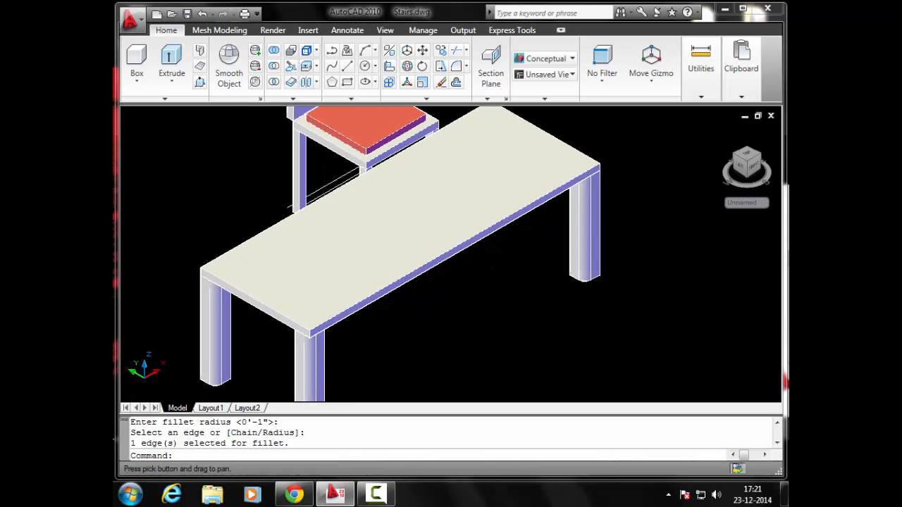
scroll(456, 264, down, 2)
key(Escape)
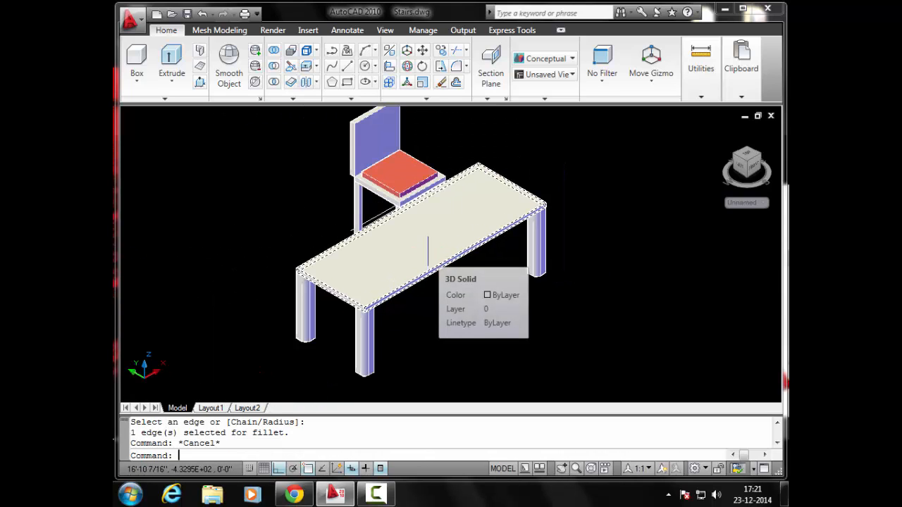
key(Escape)
key(Escape)
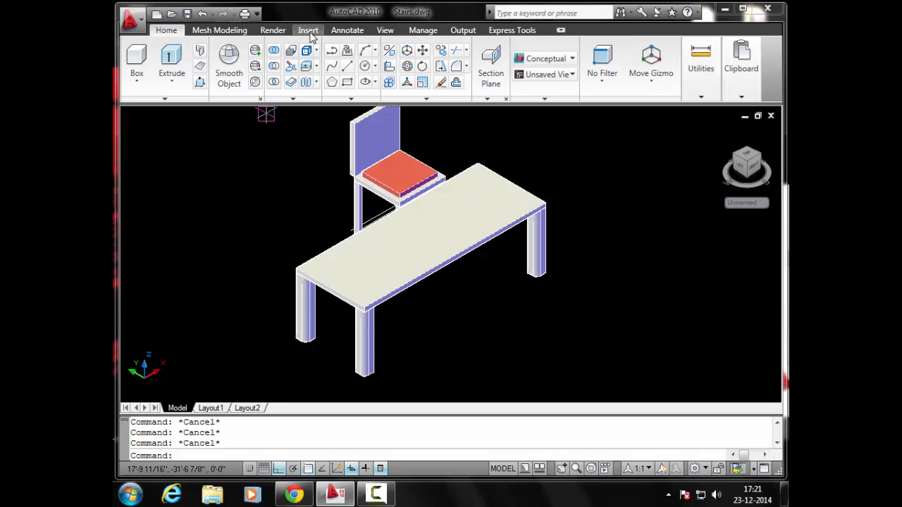
click(383, 31)
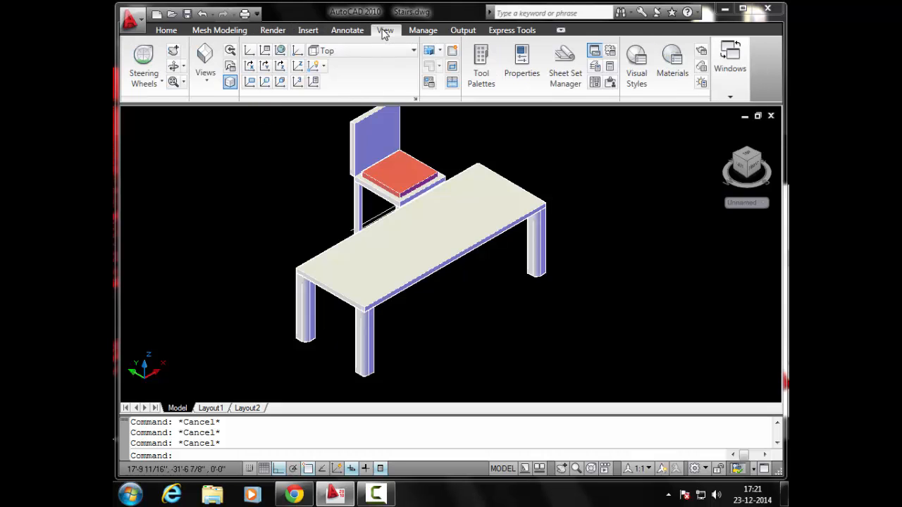
click(207, 82)
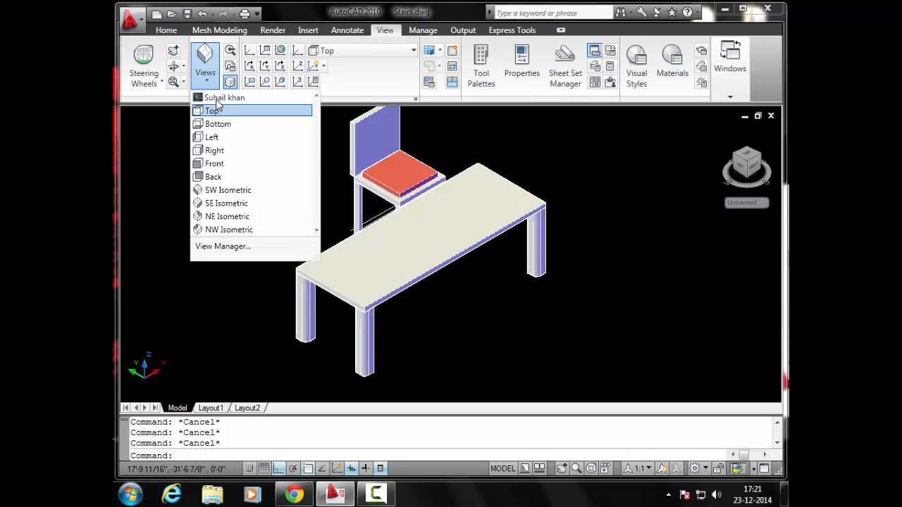
click(212, 111)
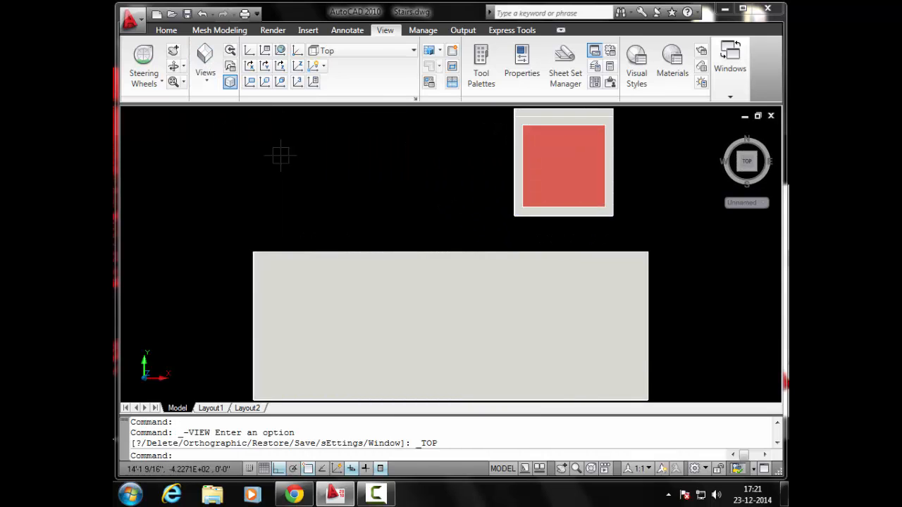
Step: Copy the whole chair from its front corner about 2'-1" straight along the table's long side toward the other end
middle_drag(321, 194, 365, 221)
key(Escape)
key(Escape)
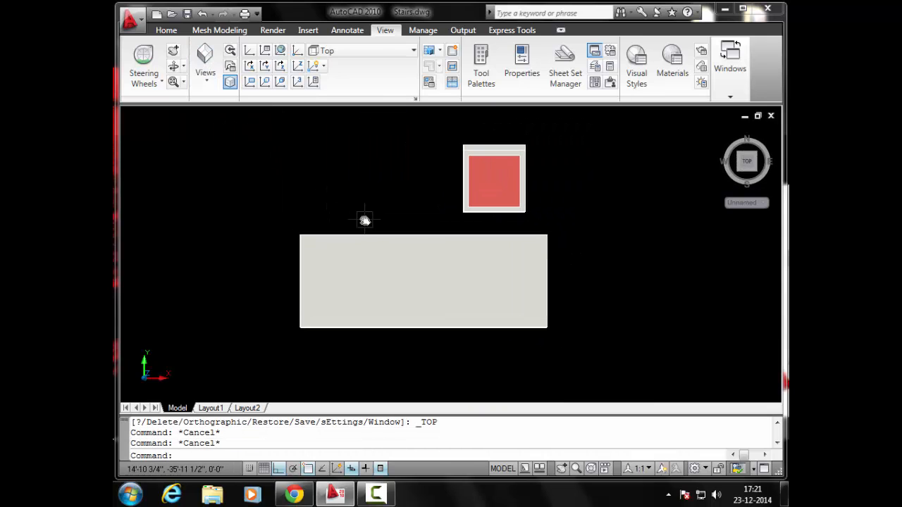
key(Return)
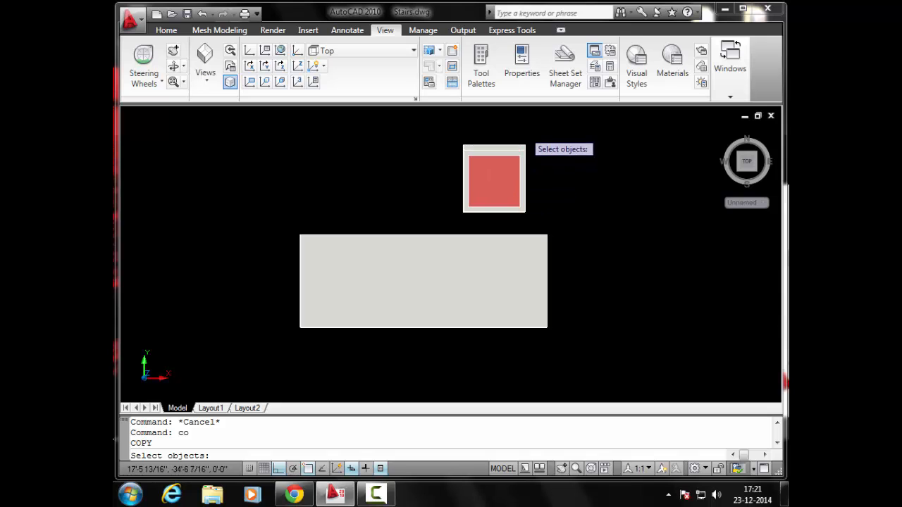
click(525, 124)
click(462, 233)
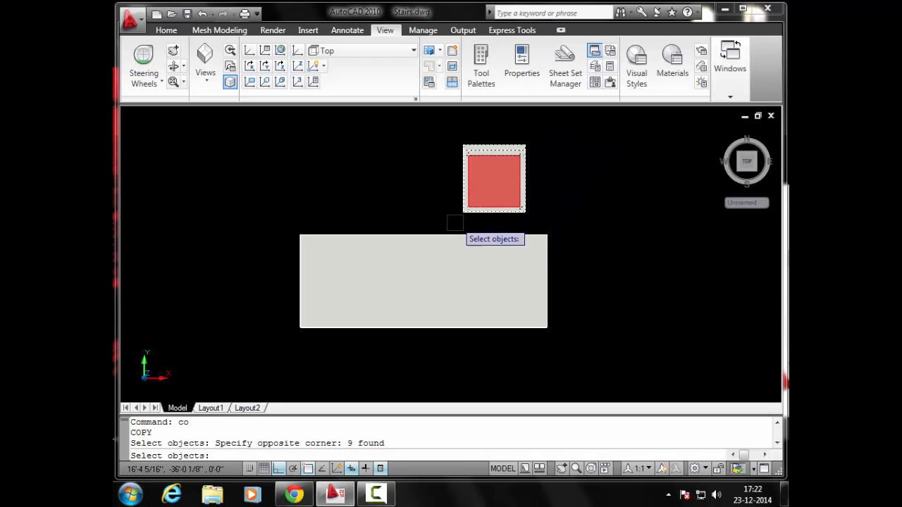
click(537, 130)
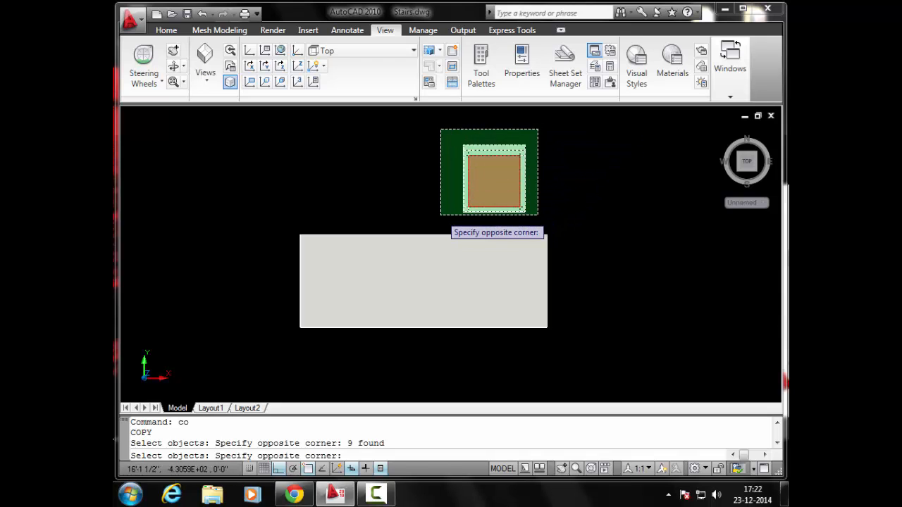
click(440, 212)
key(Return)
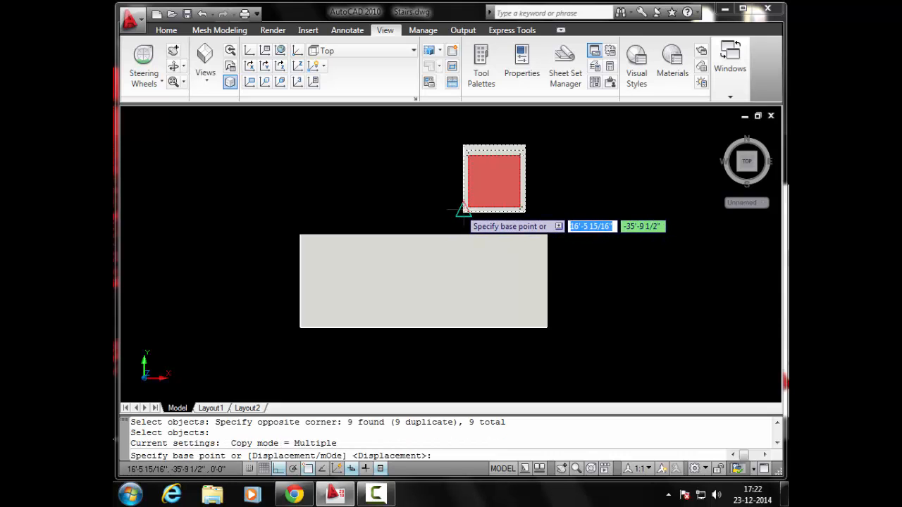
scroll(465, 212, up, 2)
scroll(464, 211, up, 1)
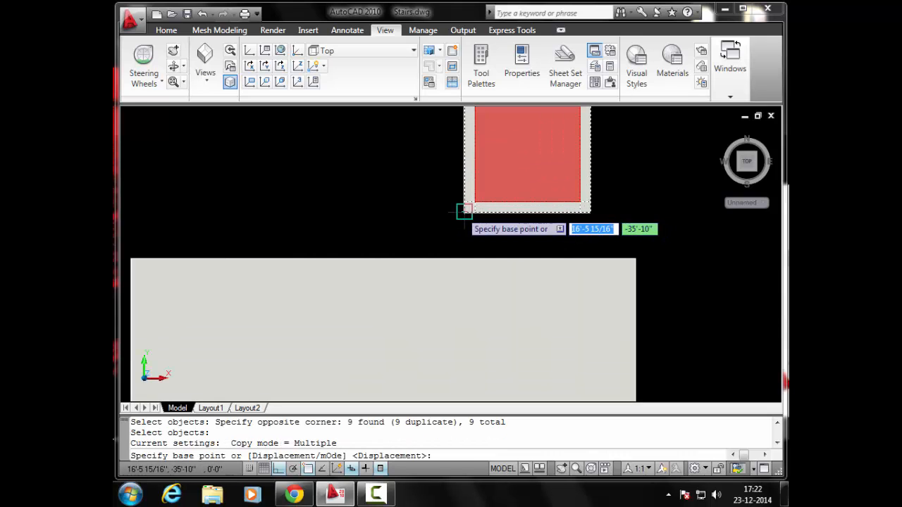
click(464, 212)
middle_drag(278, 208, 303, 217)
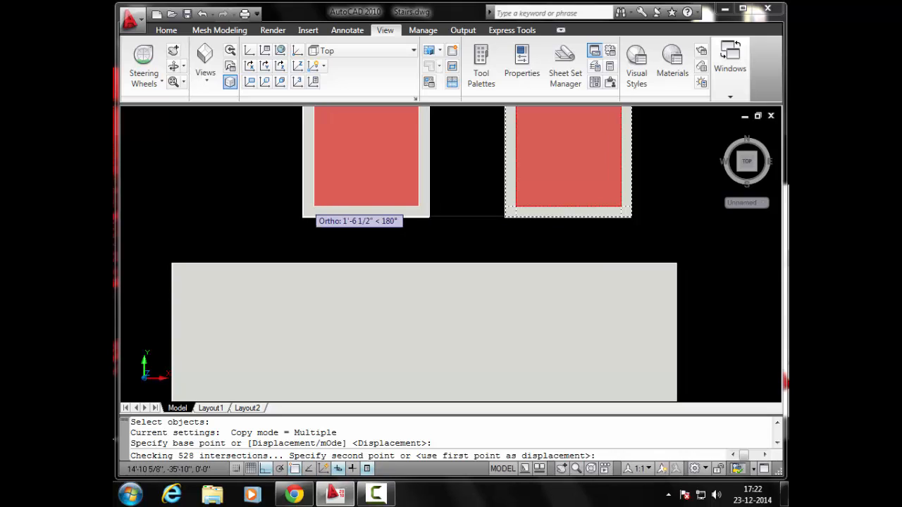
scroll(289, 212, down, 2)
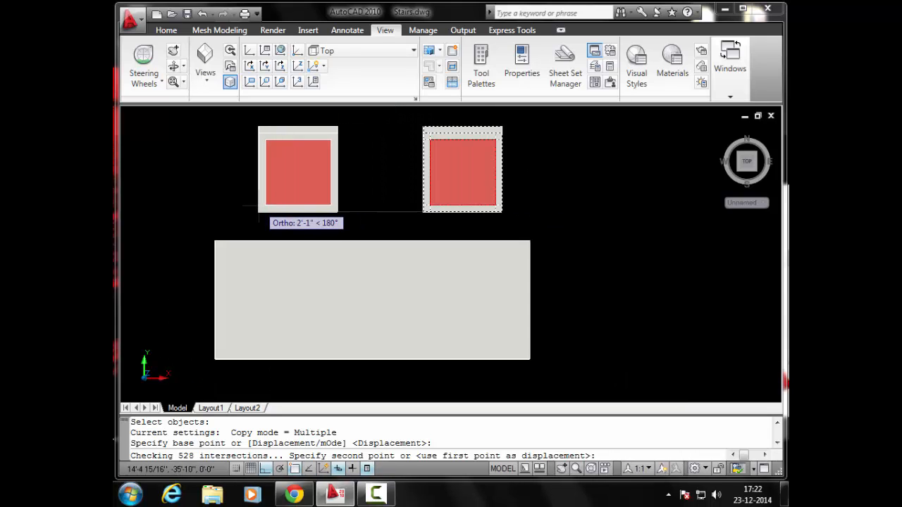
click(298, 211)
key(Escape)
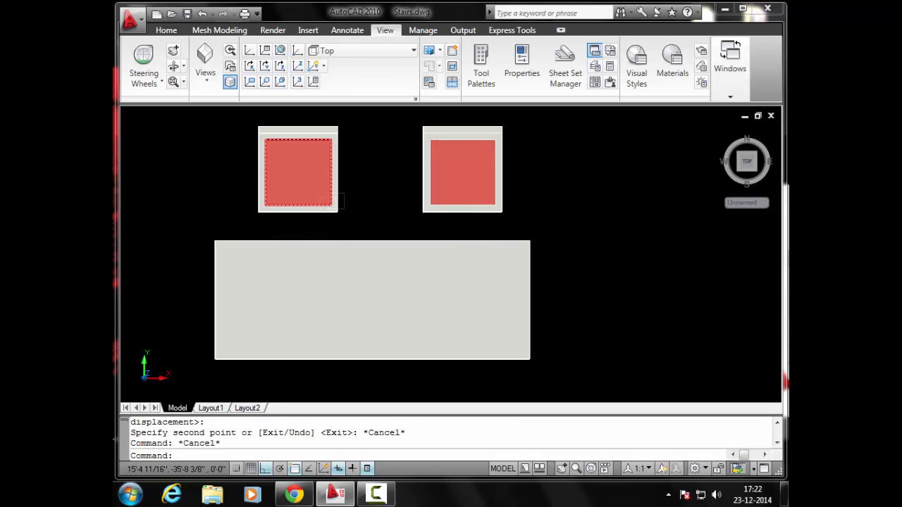
key(Escape)
key(Escape)
Step: Mirror both chairs across the table's lengthwise centreline to its opposite long side, keeping the source chairs
scroll(350, 183, down, 2)
middle_drag(352, 187, 396, 188)
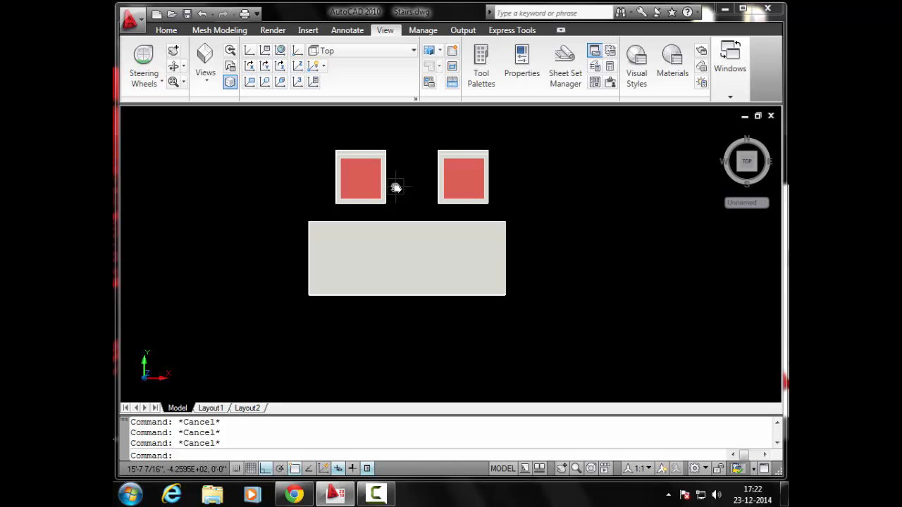
key(Return)
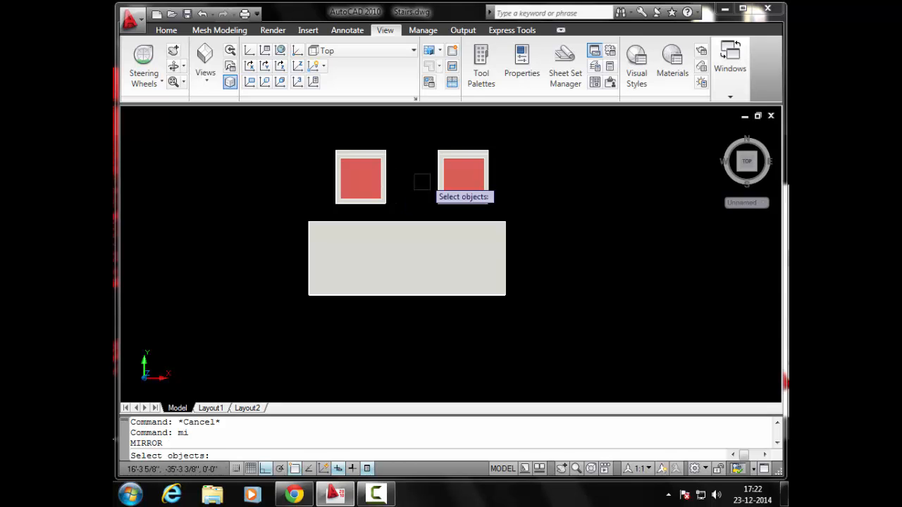
click(493, 130)
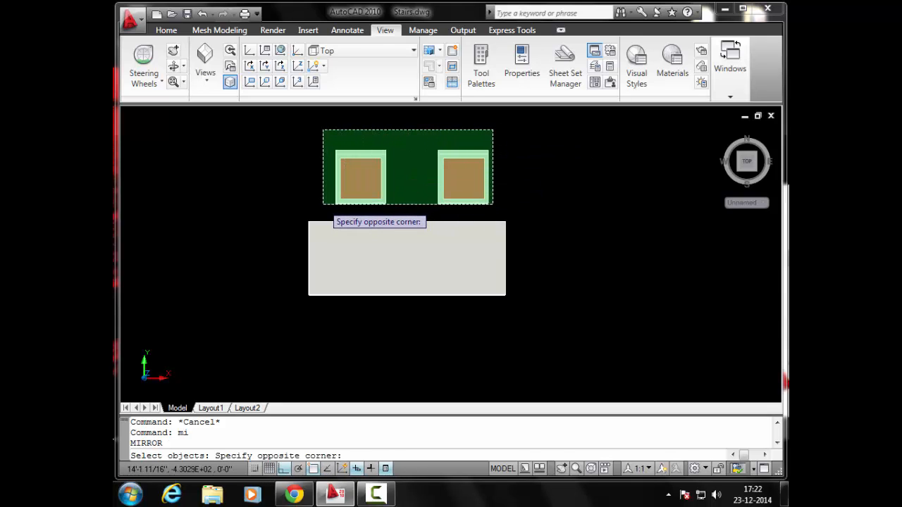
click(322, 207)
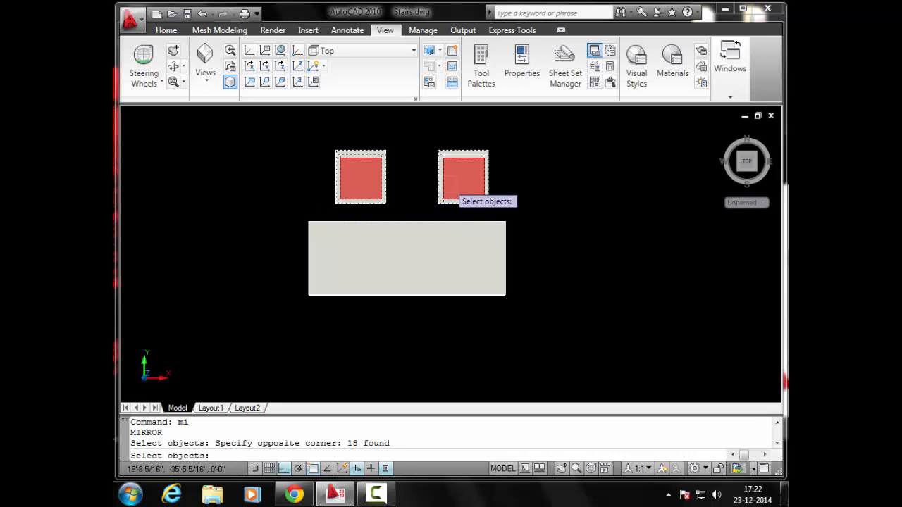
key(Return)
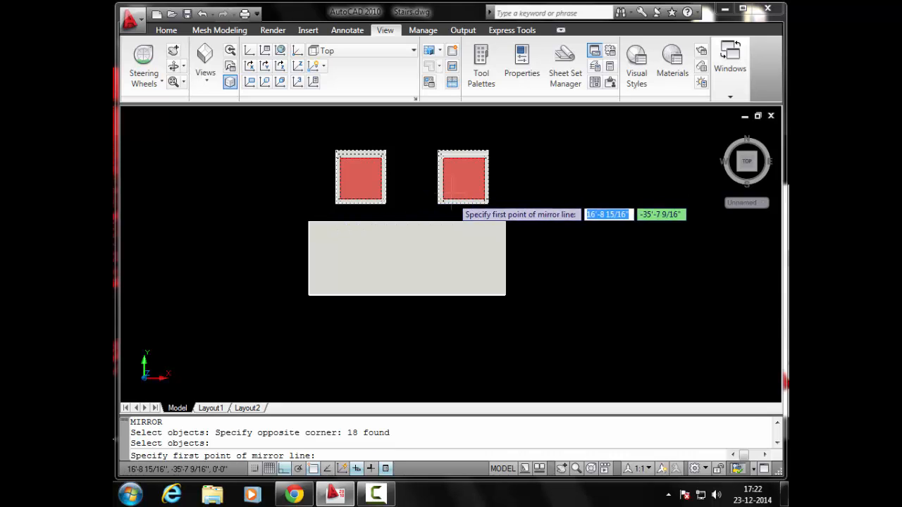
click(504, 260)
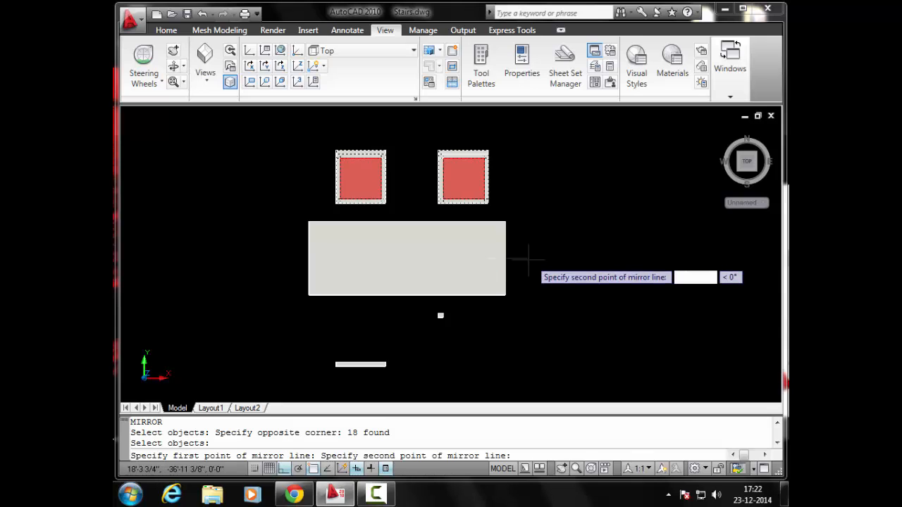
click(581, 259)
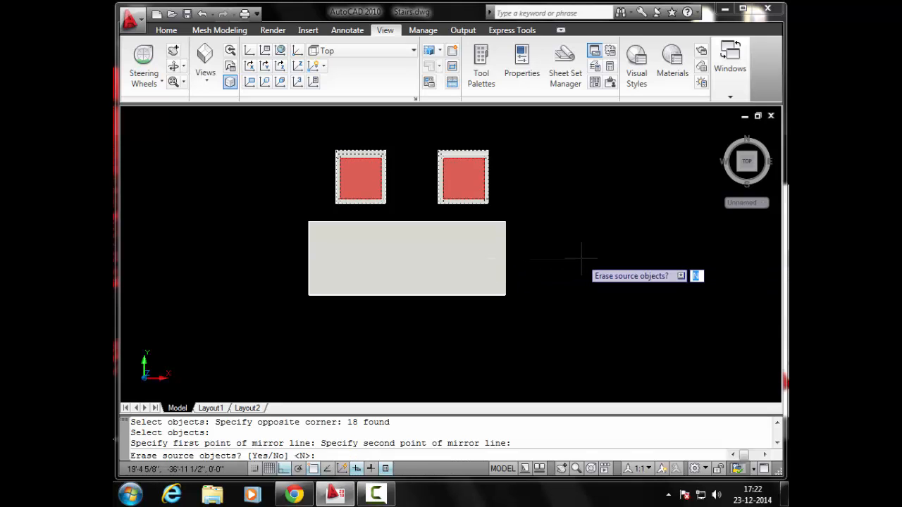
key(Return)
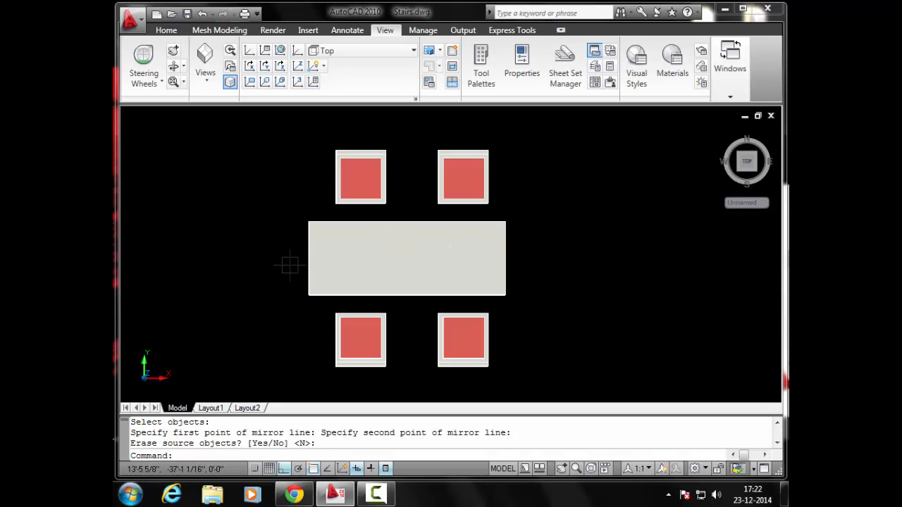
Step: Switch the table and four chairs to the SW Isometric view
click(208, 81)
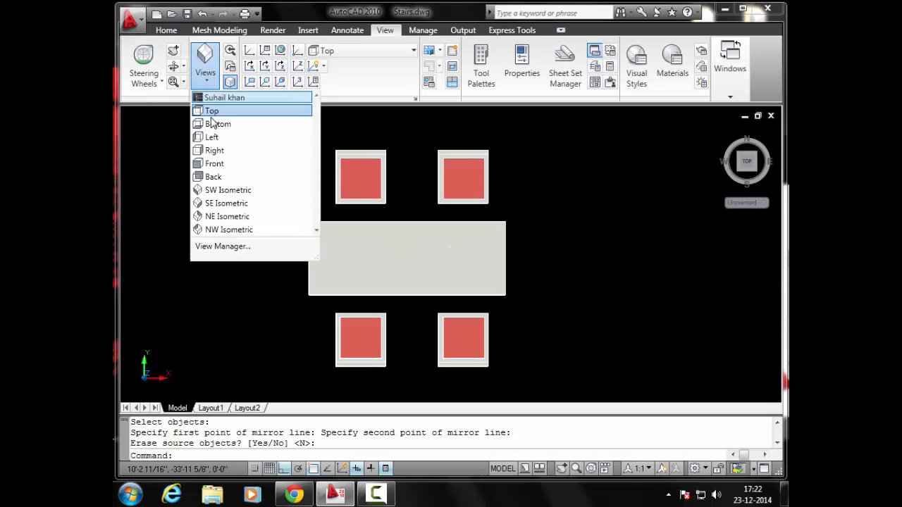
click(214, 190)
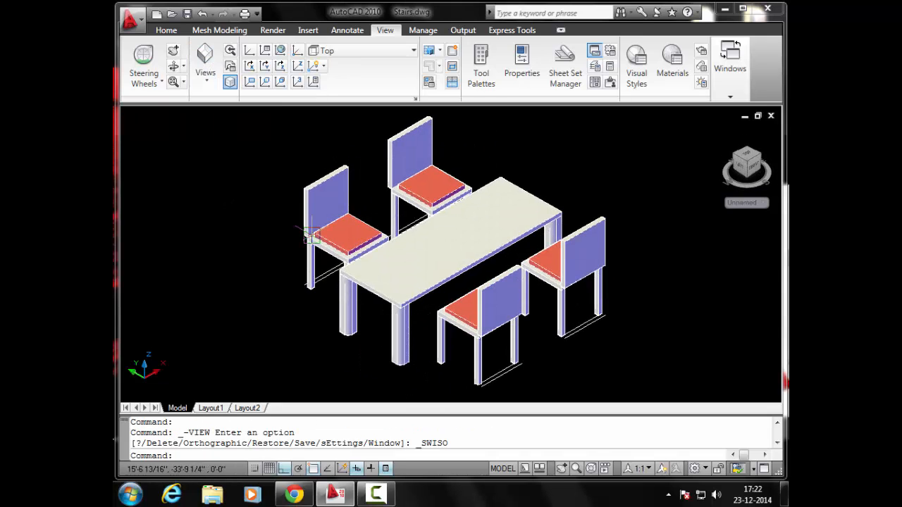
middle_drag(420, 279, 398, 271)
key(Escape)
key(Escape)
key(Escape)
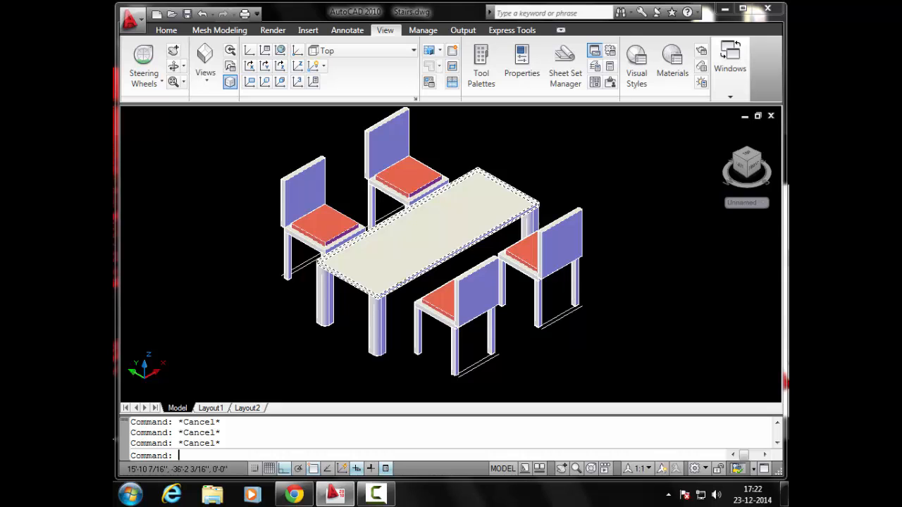
Step: Erase the two leftover lines at the floor between the back legs of the nearest chair on the table's front side
middle_drag(423, 304, 444, 283)
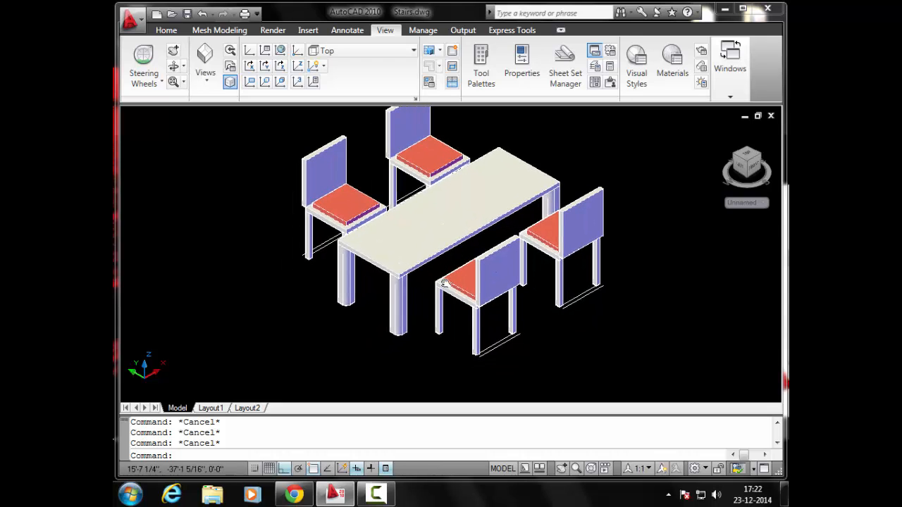
key(Return)
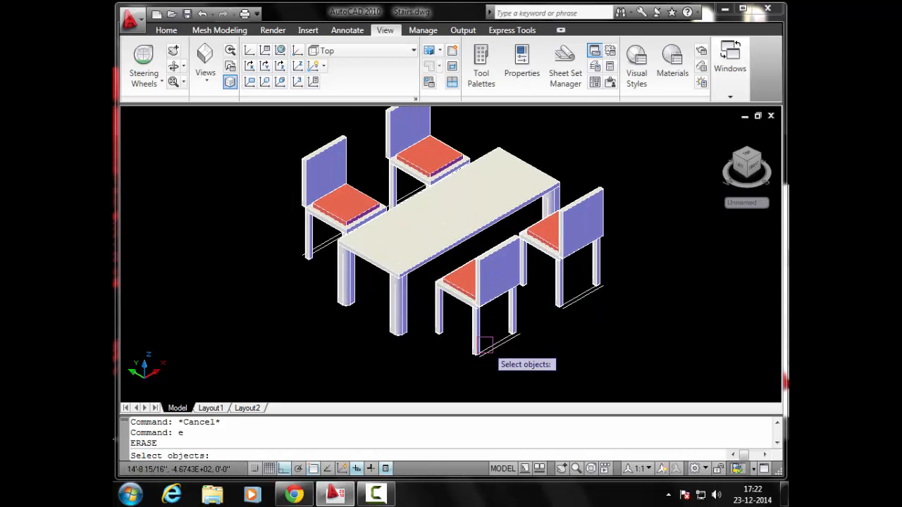
scroll(486, 352, up, 2)
click(493, 350)
click(491, 347)
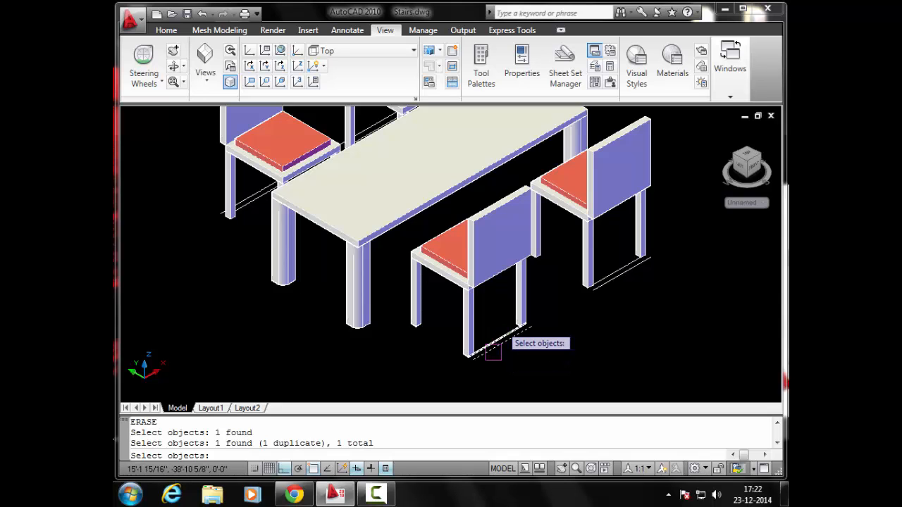
scroll(498, 338, up, 2)
click(500, 338)
key(Return)
scroll(505, 338, down, 3)
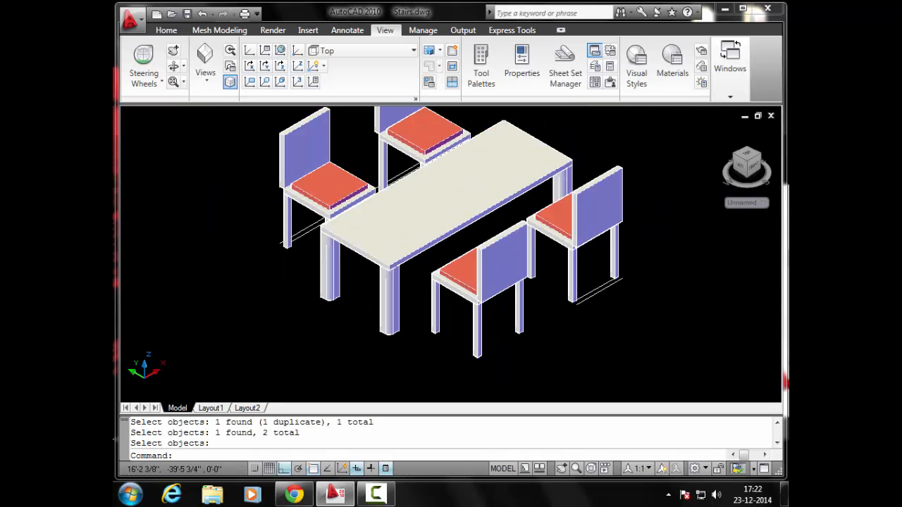
Step: Erase the two leftover floor lines between the back legs of the other chair on the table's front side
scroll(602, 304, up, 3)
key(Return)
key(Return)
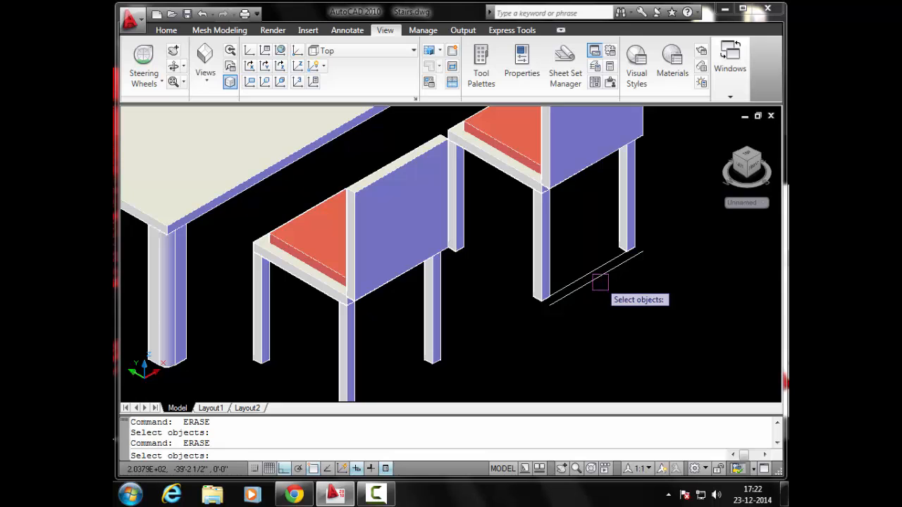
click(595, 276)
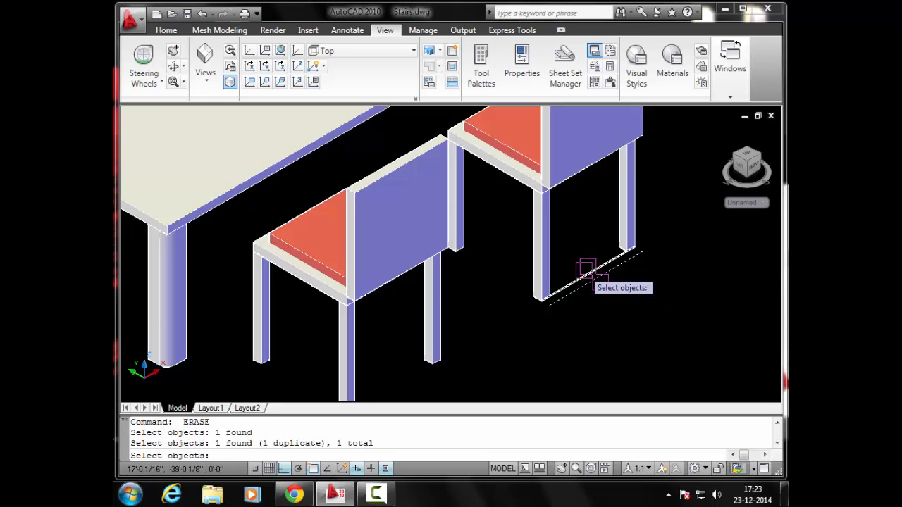
click(587, 268)
scroll(587, 268, down, 5)
key(Return)
Step: Erase the two leftover floor lines under the rear-side chair at the table's near end
scroll(362, 232, up, 5)
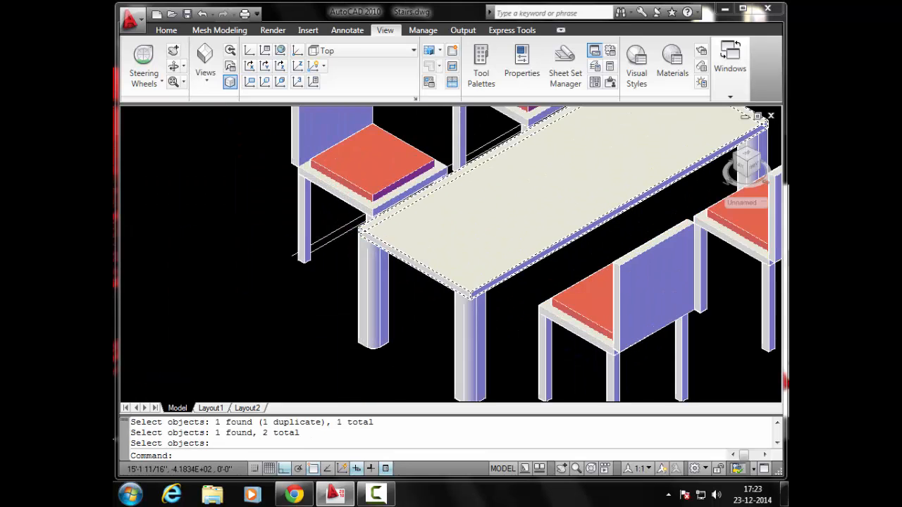
scroll(363, 233, up, 4)
key(Return)
key(Return)
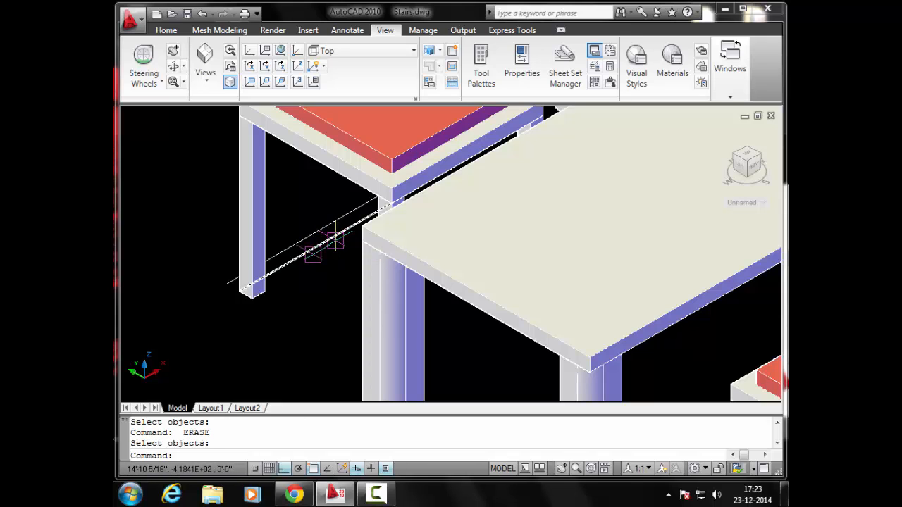
key(Return)
click(317, 243)
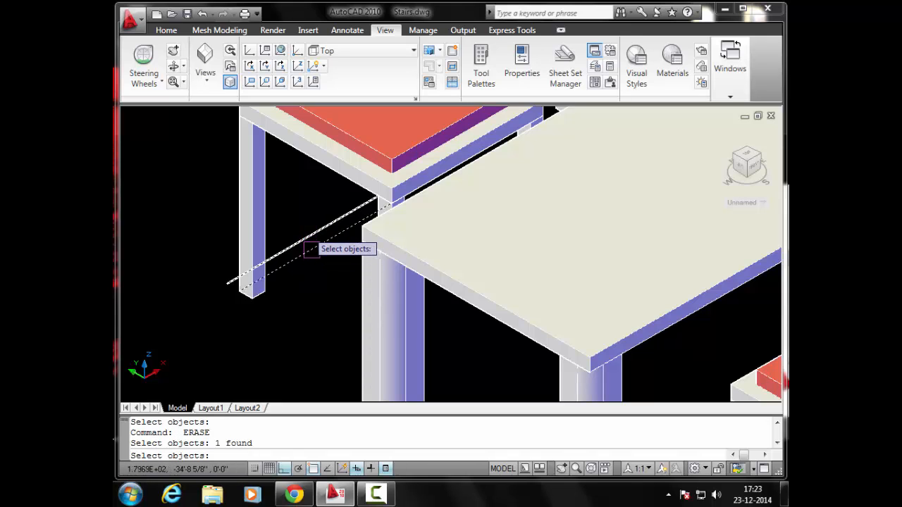
click(312, 245)
scroll(308, 230, down, 5)
Step: Erase the two leftover floor lines under the rear-side chair at the table's far end
scroll(345, 218, up, 6)
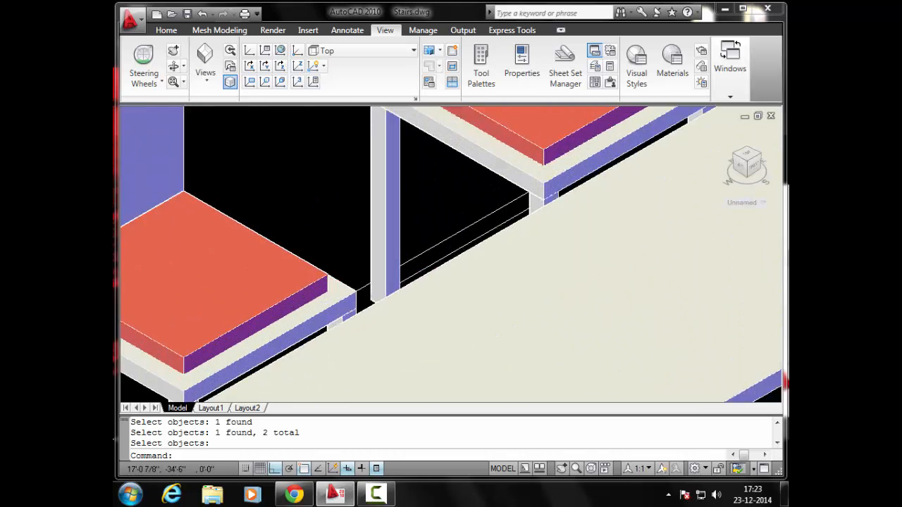
scroll(437, 216, up, 2)
key(Return)
click(463, 239)
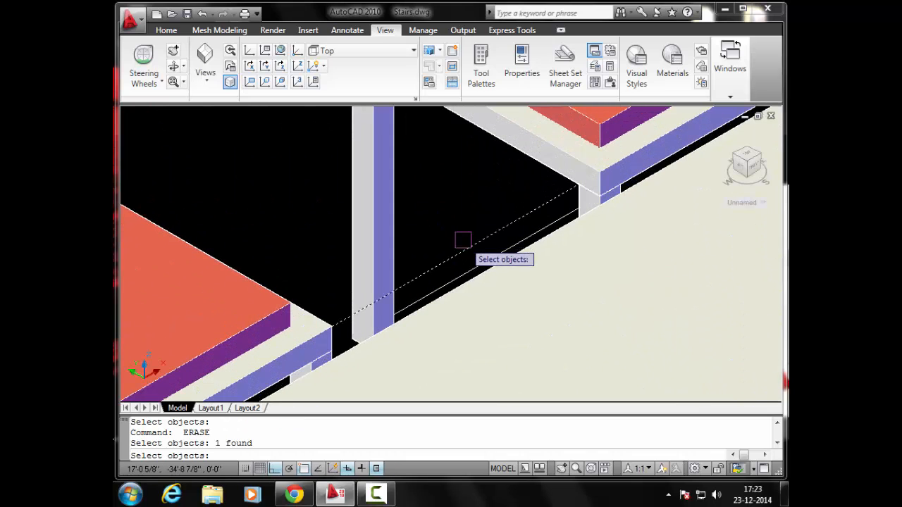
click(474, 254)
key(Return)
scroll(451, 221, down, 6)
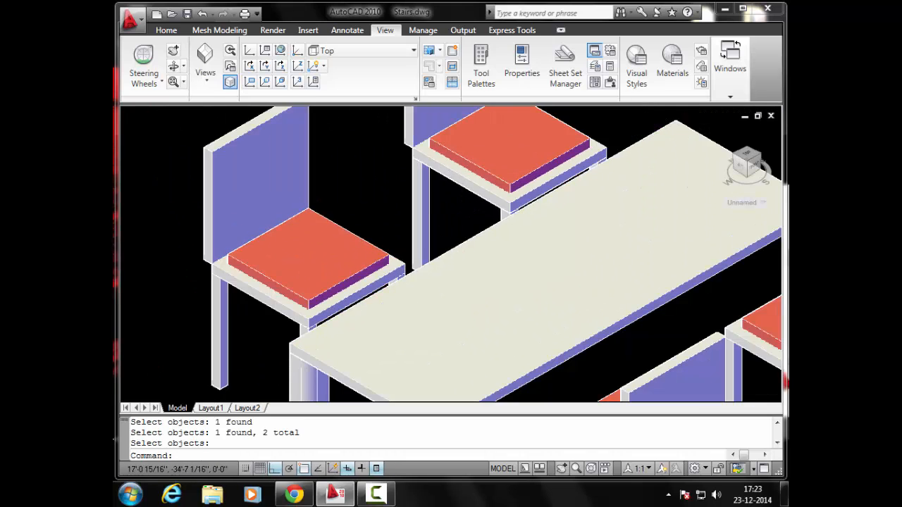
Step: Set the fillet radius to 0.25 and fillet the backrest's vertical edge facing the seat on the rear-side chair at the table's near end
middle_drag(450, 220, 450, 218)
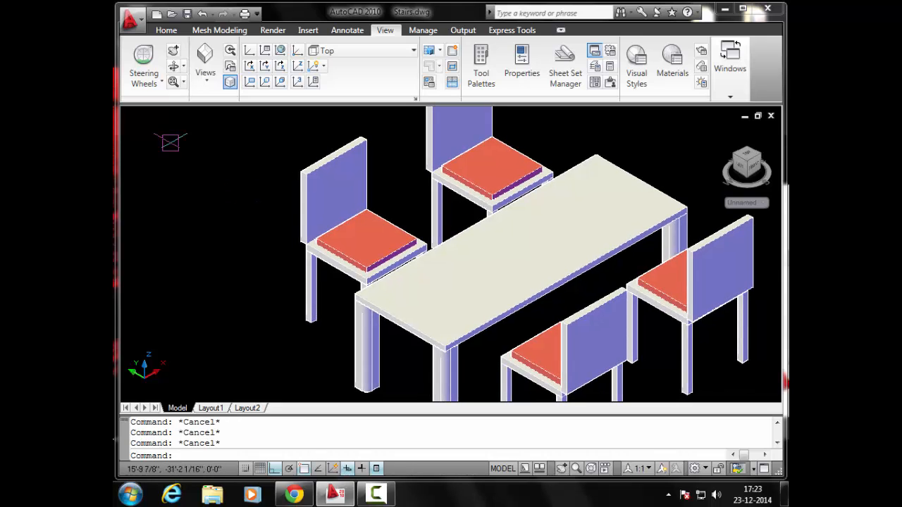
key(Return)
right_click(233, 185)
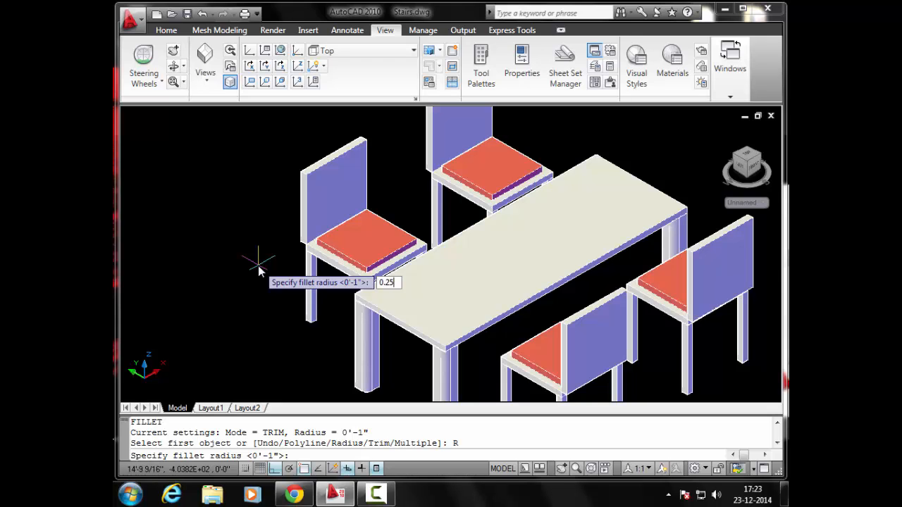
key(Return)
scroll(344, 259, up, 3)
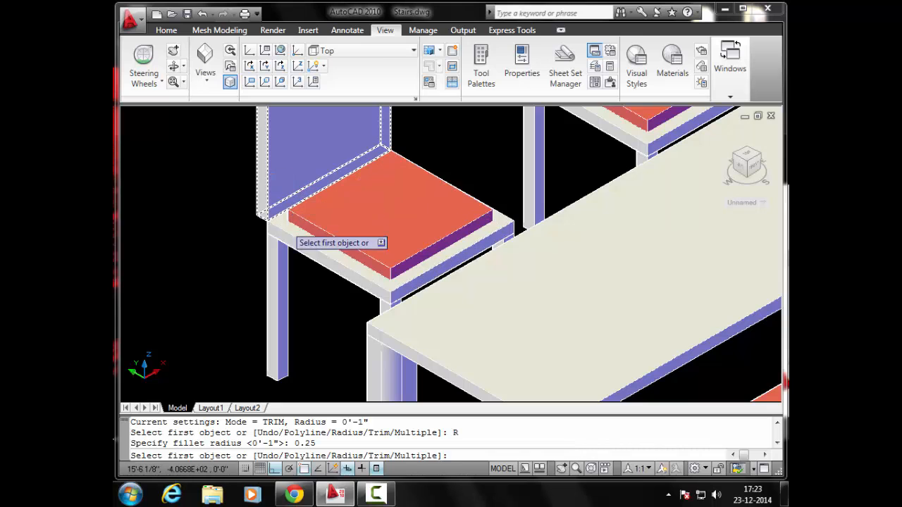
middle_drag(278, 173, 287, 216)
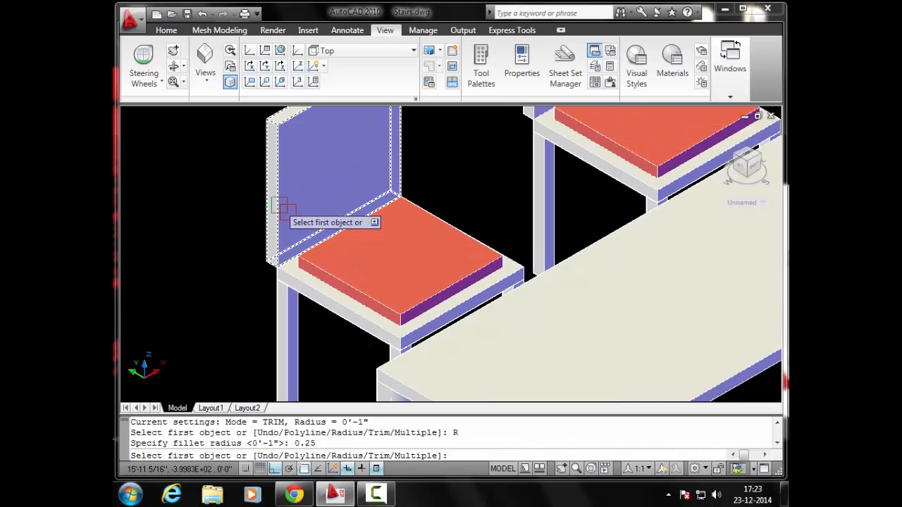
text(r)
key(Return)
key(Return)
key(Return)
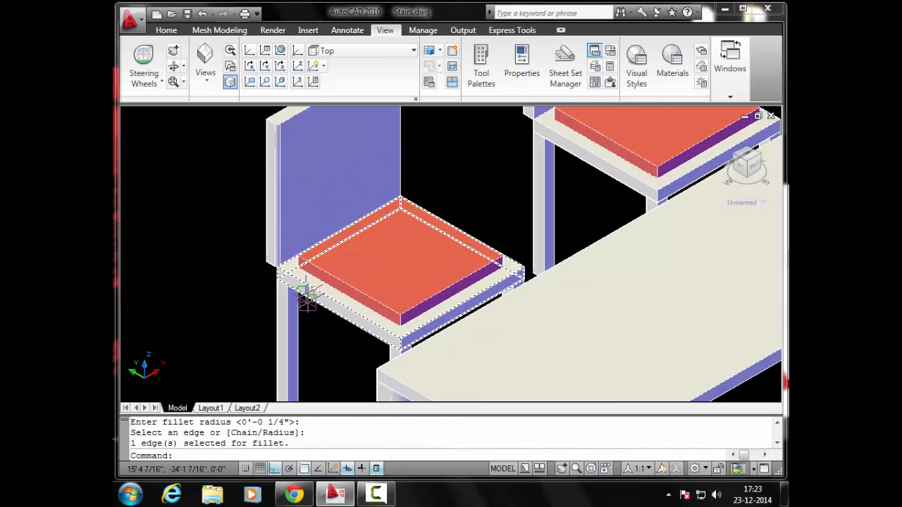
Step: Fillet the upper side edge of the same chair's seat board with the 1/4" radius
key(Return)
scroll(307, 301, up, 4)
click(345, 287)
key(Return)
key(Return)
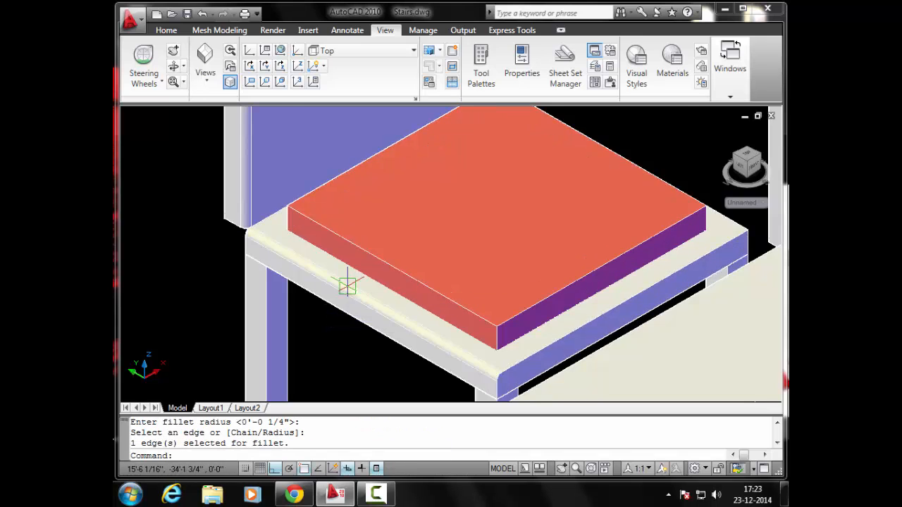
Step: Fillet the top edge of this chair's backrest on the seat-facing side with the 1/4" radius
scroll(347, 286, down, 2)
middle_drag(358, 186, 346, 332)
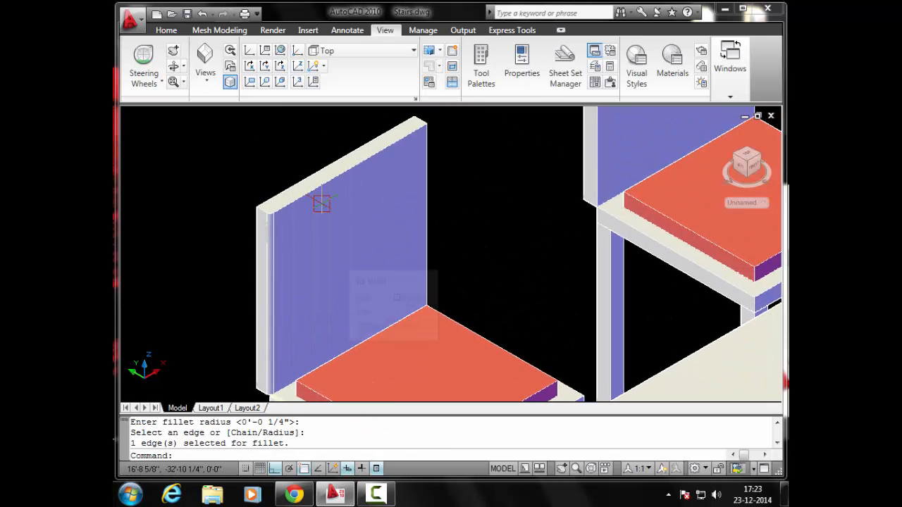
key(Return)
click(317, 182)
key(Return)
key(Return)
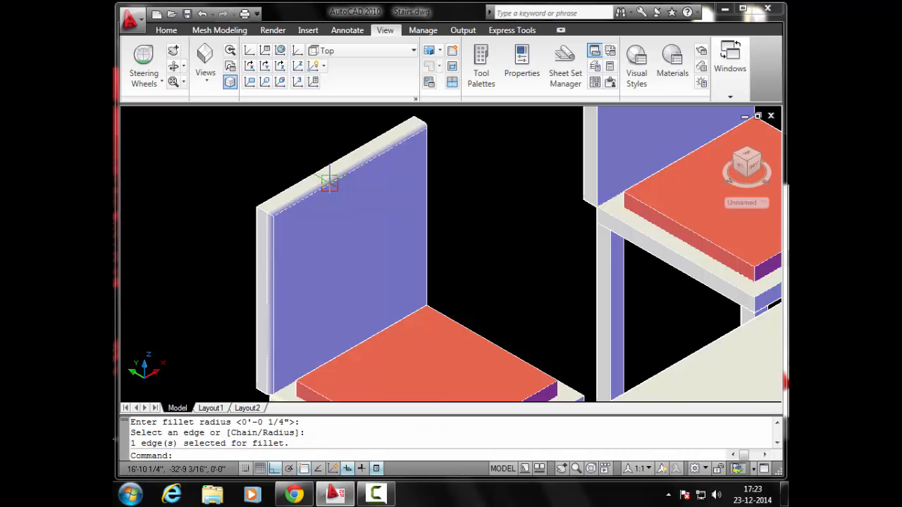
Step: Fillet the upper side edge of the seat board on the rear-side chair at the table's far end, radius 1/4"
scroll(329, 176, down, 2)
middle_drag(402, 207, 422, 238)
scroll(479, 225, up, 3)
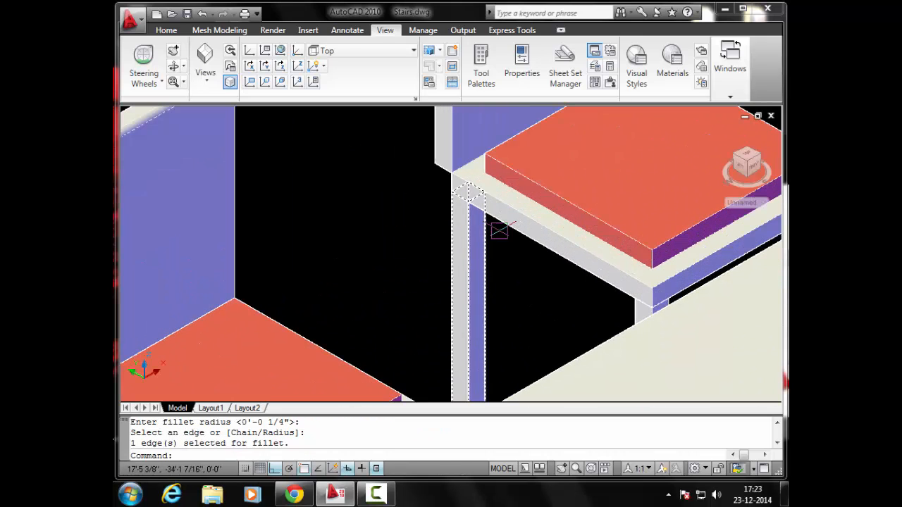
key(Return)
click(517, 210)
key(Return)
key(Return)
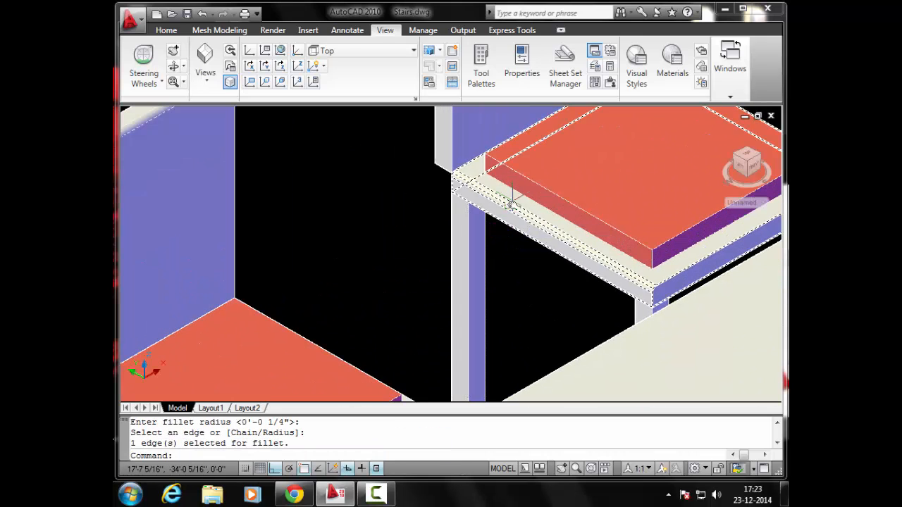
Step: Fillet the seat-facing vertical edge of the far rear-side chair's backrest with the 1/4" radius
middle_drag(509, 199, 503, 338)
key(Return)
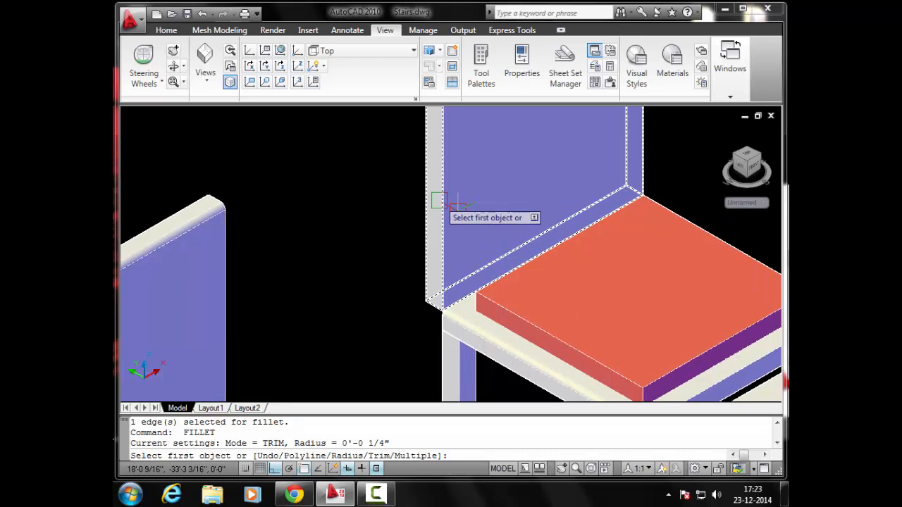
click(438, 201)
key(Return)
key(Return)
Step: Fillet the seat-facing top edge of the far rear-side chair's backrest with the 1/4" radius
scroll(446, 274, up, 3)
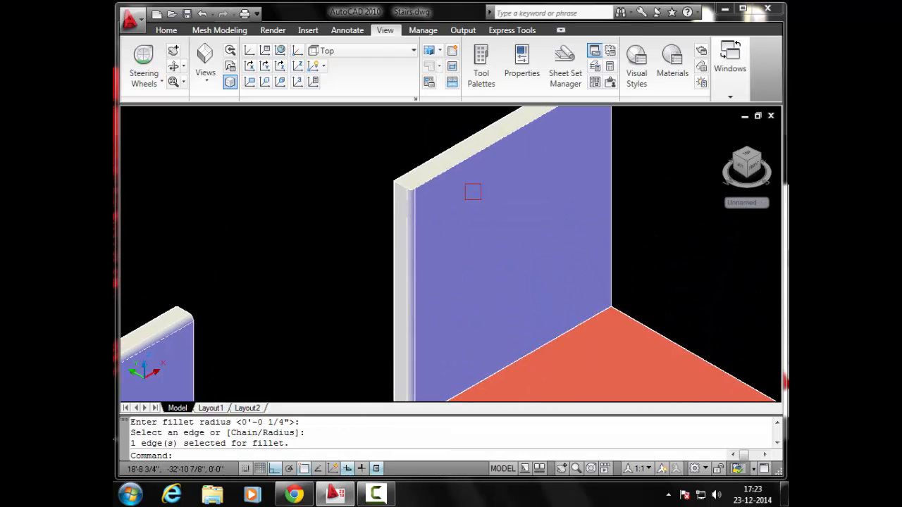
key(Return)
click(489, 146)
key(Return)
key(Return)
scroll(491, 160, down, 3)
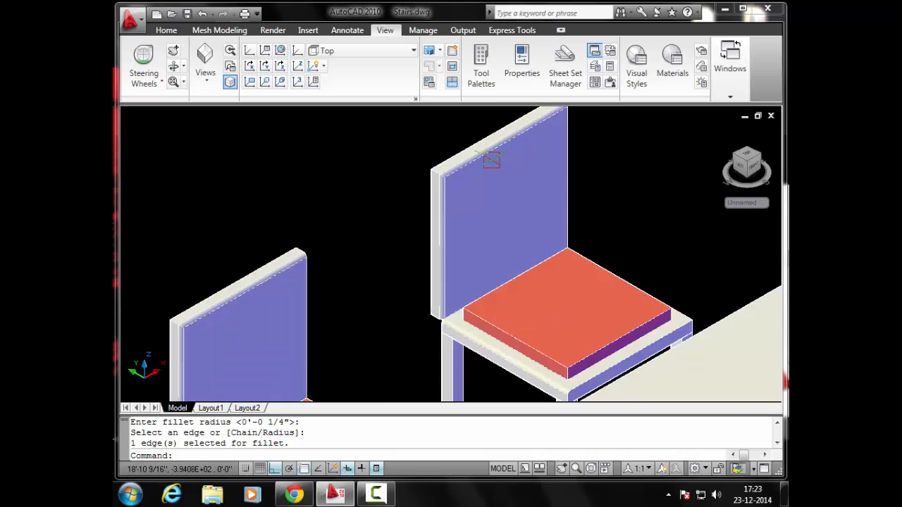
Step: Fillet the upper long edge of the tabletop on the table's front side with the 1/4" radius
scroll(486, 169, down, 4)
scroll(487, 255, up, 4)
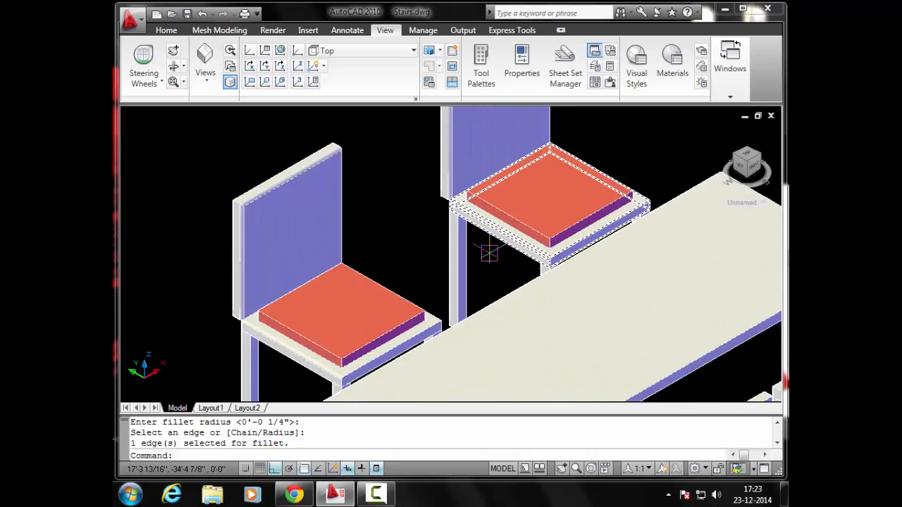
middle_drag(489, 253, 453, 150)
middle_drag(462, 315, 436, 222)
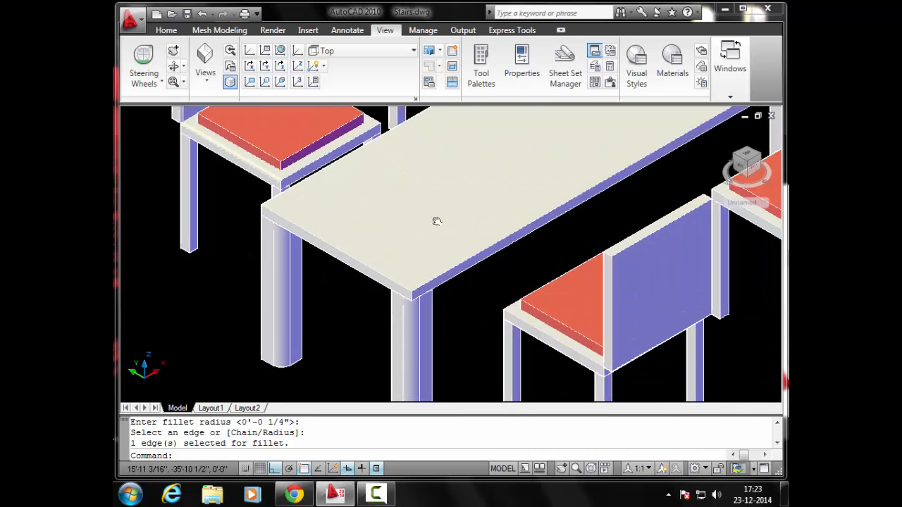
key(Return)
scroll(465, 248, up, 2)
click(468, 252)
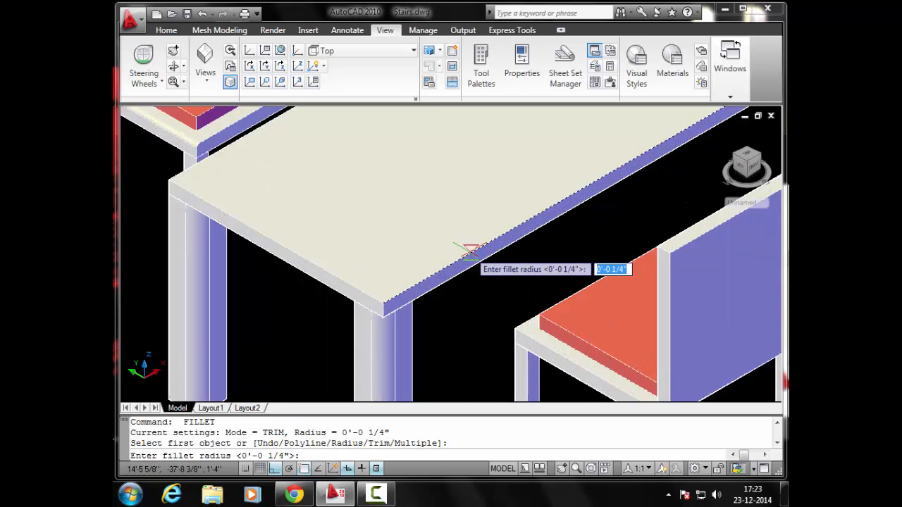
key(Return)
key(Return)
Step: Fillet the upper short edge of the tabletop at the table's near end with the 1/4" radius
scroll(406, 237, down, 4)
middle_drag(360, 200, 362, 275)
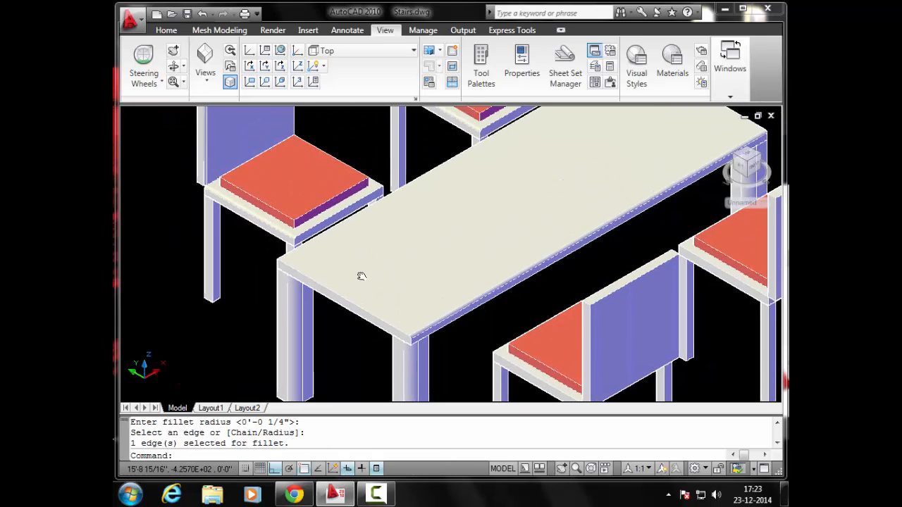
scroll(377, 274, up, 3)
key(Return)
click(348, 324)
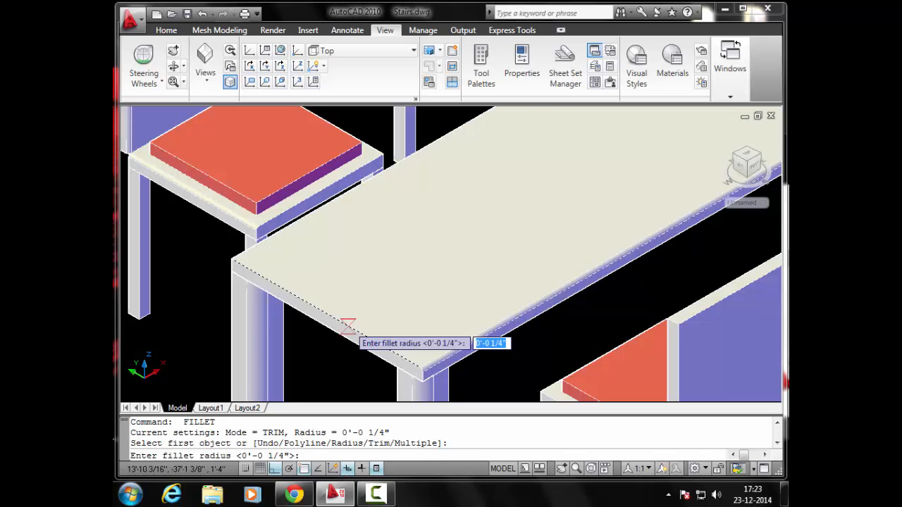
key(Return)
key(Return)
Step: Fillet the upper side edge of the seat board on the nearest front-side chair with the 1/4" radius
scroll(352, 299, down, 4)
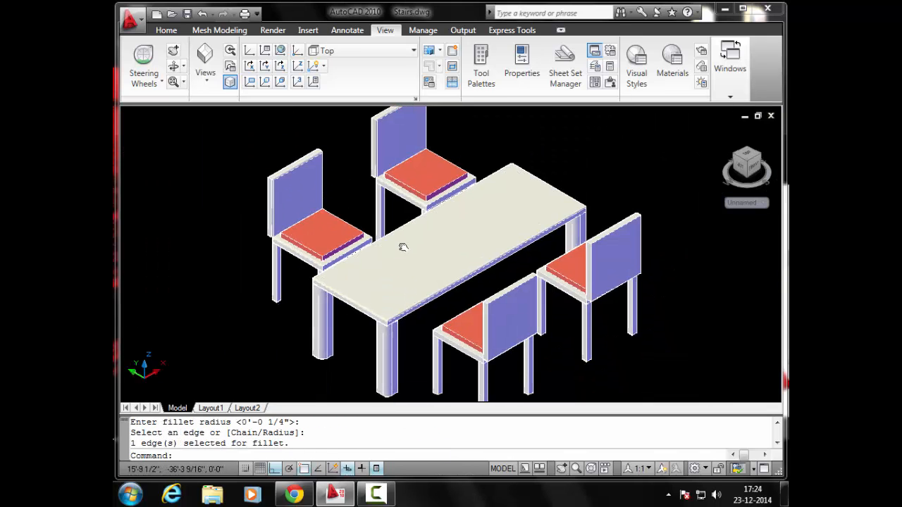
middle_drag(402, 247, 381, 205)
scroll(453, 312, up, 5)
key(Return)
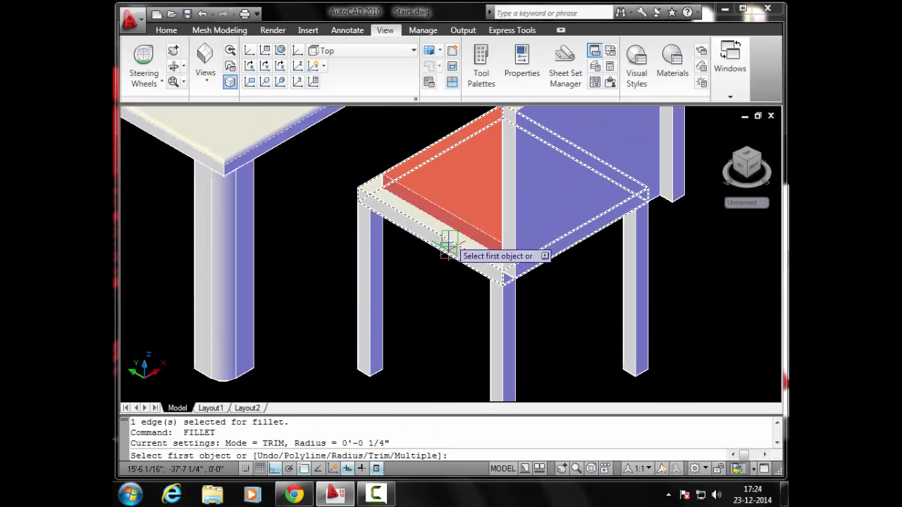
click(448, 245)
key(Return)
key(Return)
Step: Fillet the seat-facing vertical edge of the nearest front-side chair's backrest with the 1/4" radius
scroll(433, 248, down, 2)
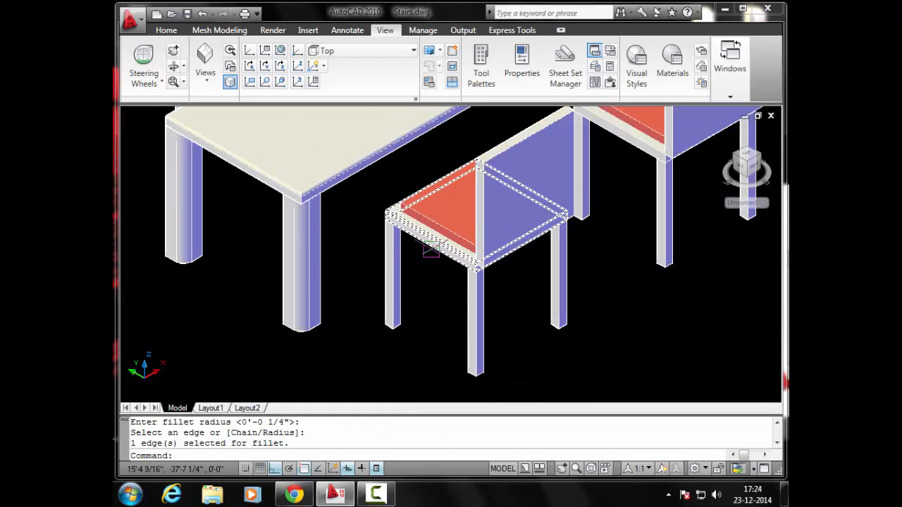
scroll(465, 228, up, 4)
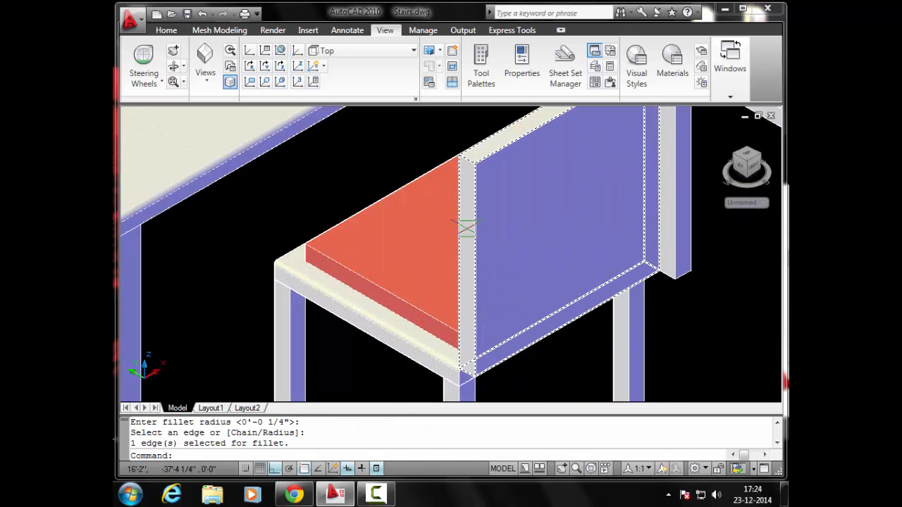
key(Return)
click(458, 228)
key(Return)
key(Return)
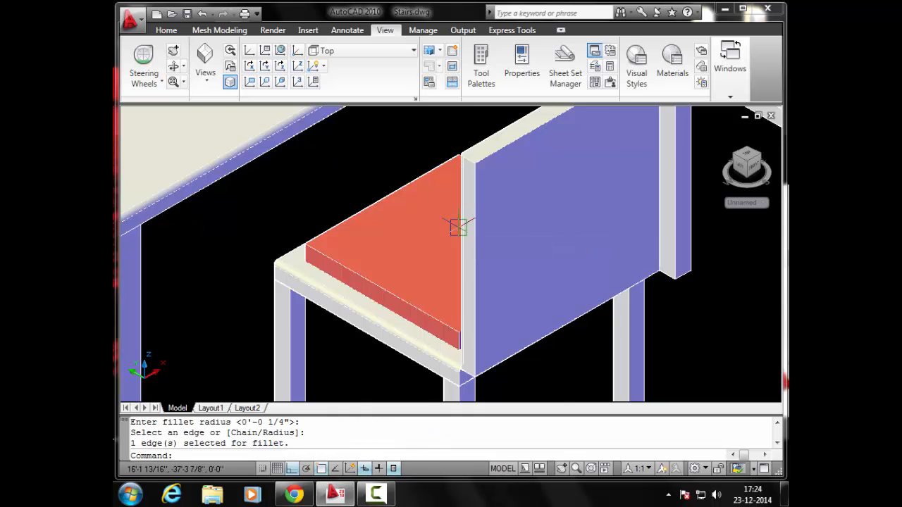
Step: Fillet the upper side edge of the seat board on the other front-side chair with the 1/4" radius
scroll(459, 228, down, 2)
scroll(411, 294, up, 5)
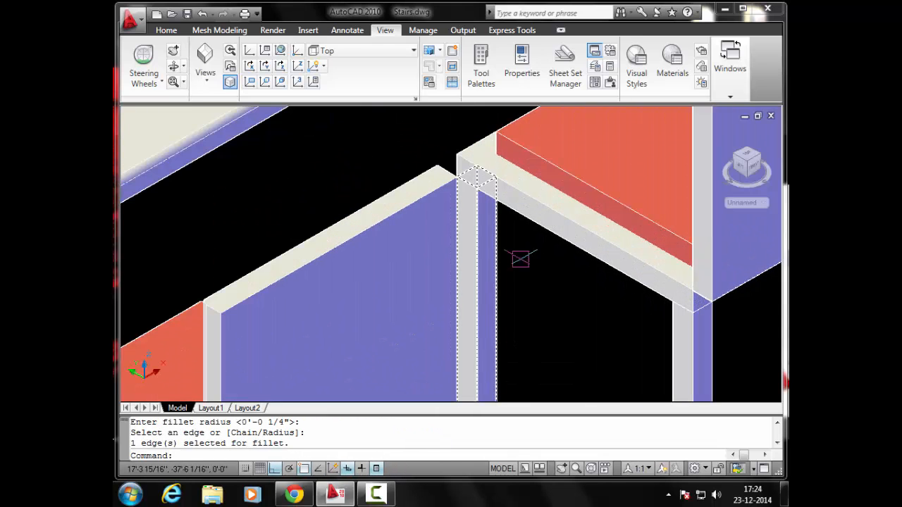
key(Return)
click(557, 215)
key(Return)
key(Return)
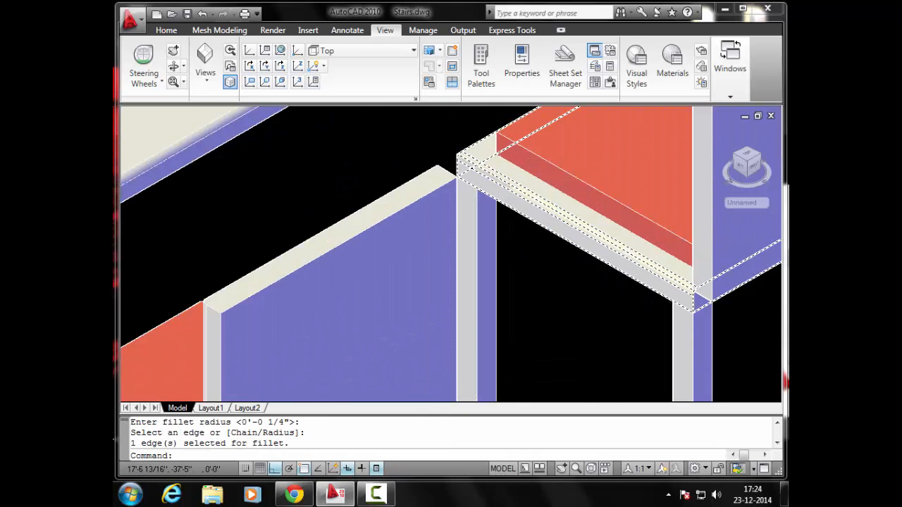
Step: Orbit around the whole table and chair set to inspect the model from different angles
scroll(493, 231, down, 3)
scroll(493, 231, down, 3)
middle_drag(451, 203, 451, 236)
key(Escape)
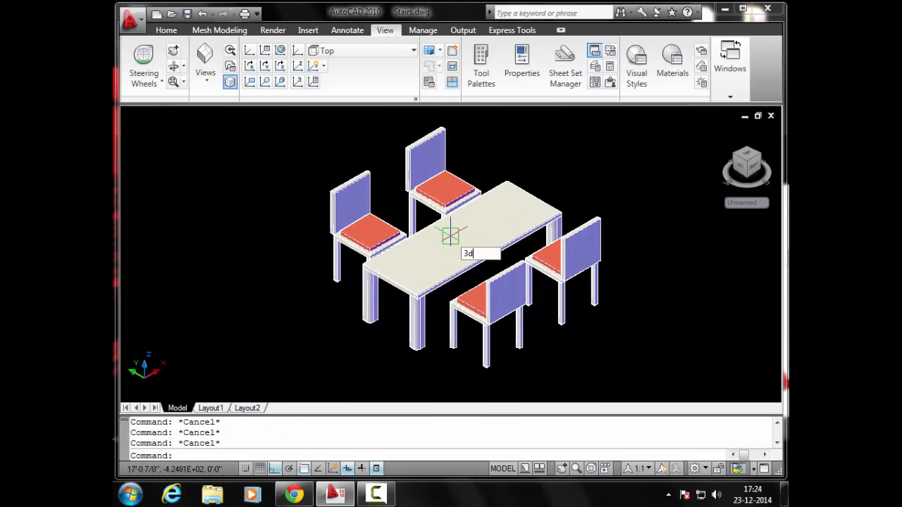
key(Return)
mouse_move(443, 251)
mouse_down()
mouse_move(523, 247)
mouse_move(483, 261)
mouse_move(423, 260)
mouse_move(434, 255)
mouse_move(520, 237)
mouse_move(415, 283)
mouse_move(368, 255)
mouse_move(410, 249)
mouse_move(429, 223)
mouse_move(436, 252)
mouse_move(505, 244)
mouse_move(441, 274)
mouse_move(448, 255)
mouse_move(467, 252)
mouse_move(442, 252)
mouse_up()
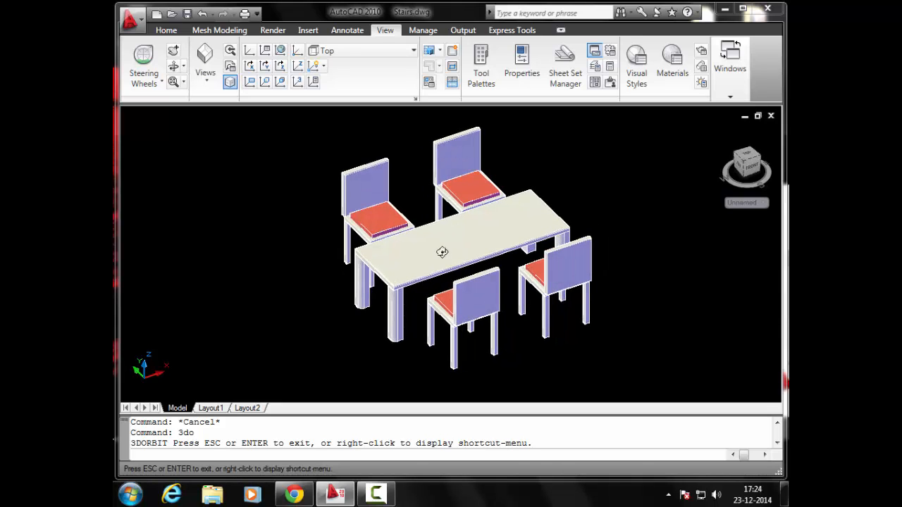
drag(438, 254, 471, 252)
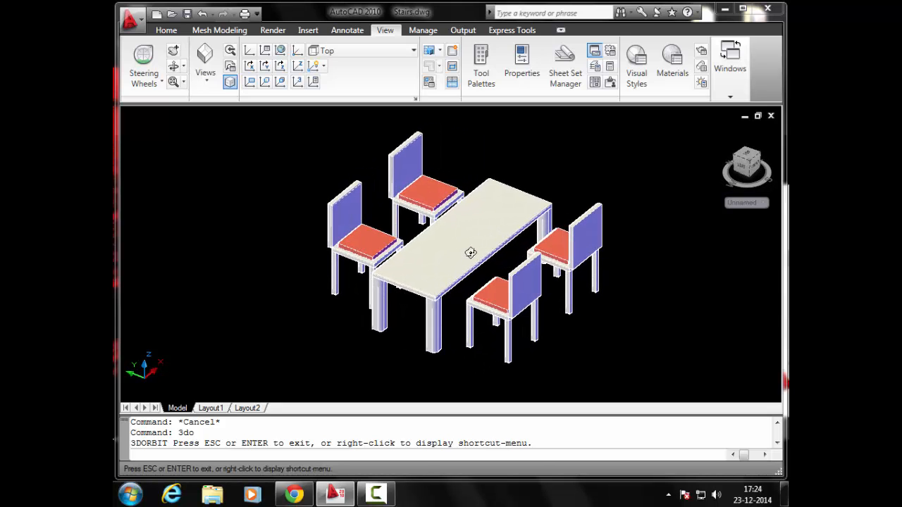